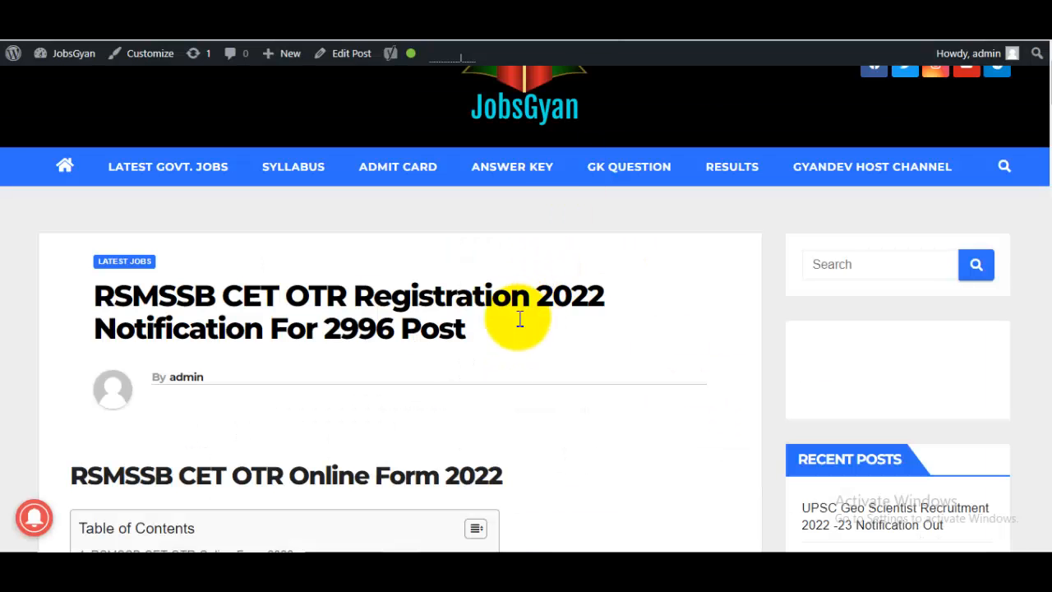
- Scroll into the overview table and highlight the 2996 posts vacancy and the Rajasthan job location
{"action": "scroll", "coordinate": [430, 319], "scroll_direction": "up", "scroll_amount": 1}
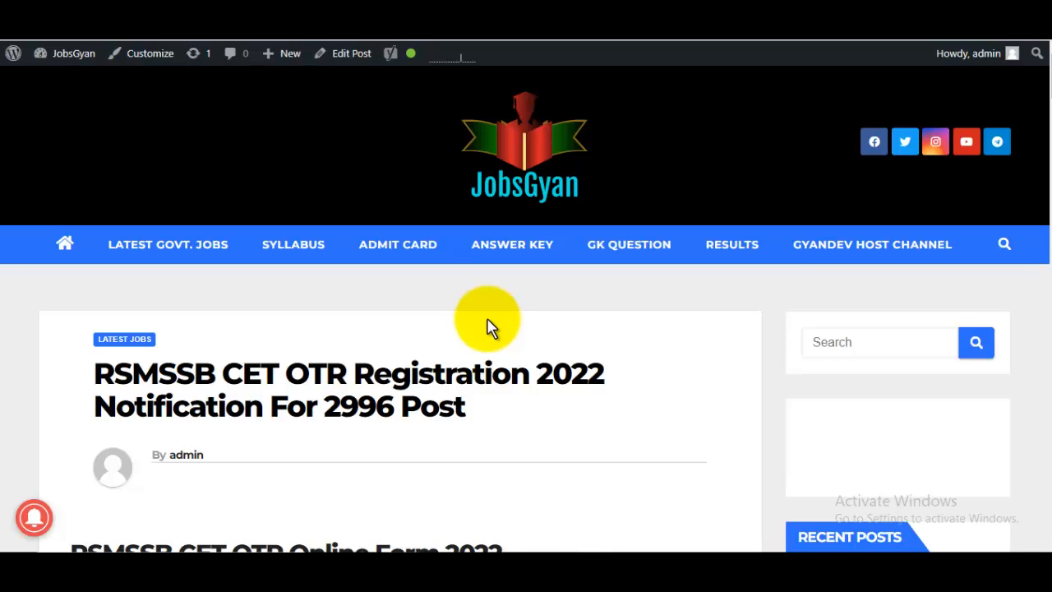
{"action": "scroll", "coordinate": [487, 327], "scroll_direction": "down", "scroll_amount": 1}
{"action": "left_click_drag", "start_coordinate": [131, 294], "coordinate": [309, 294]}
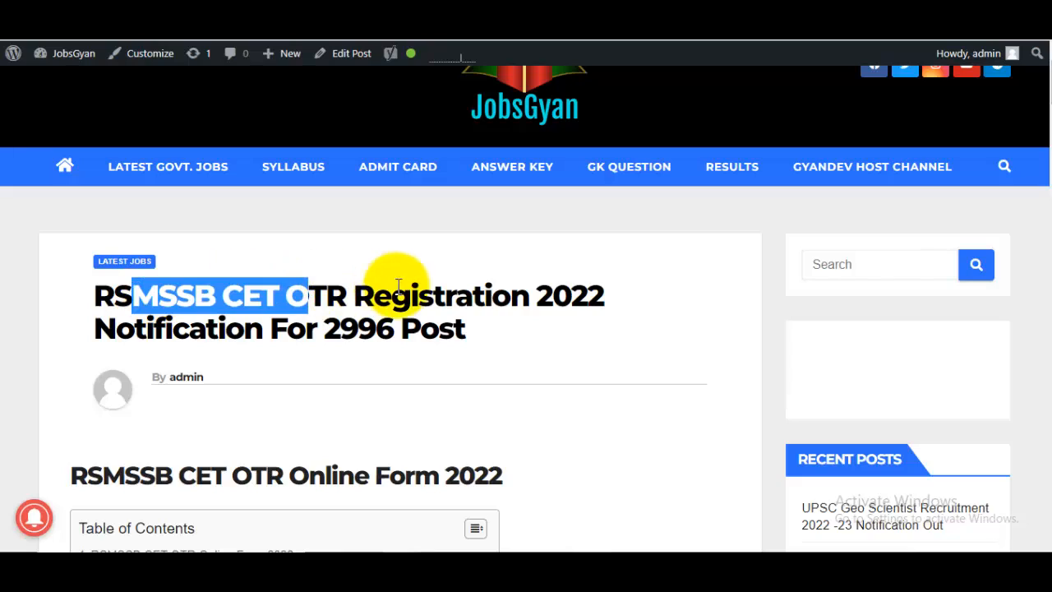
{"action": "scroll", "coordinate": [505, 300], "scroll_direction": "down", "scroll_amount": 10}
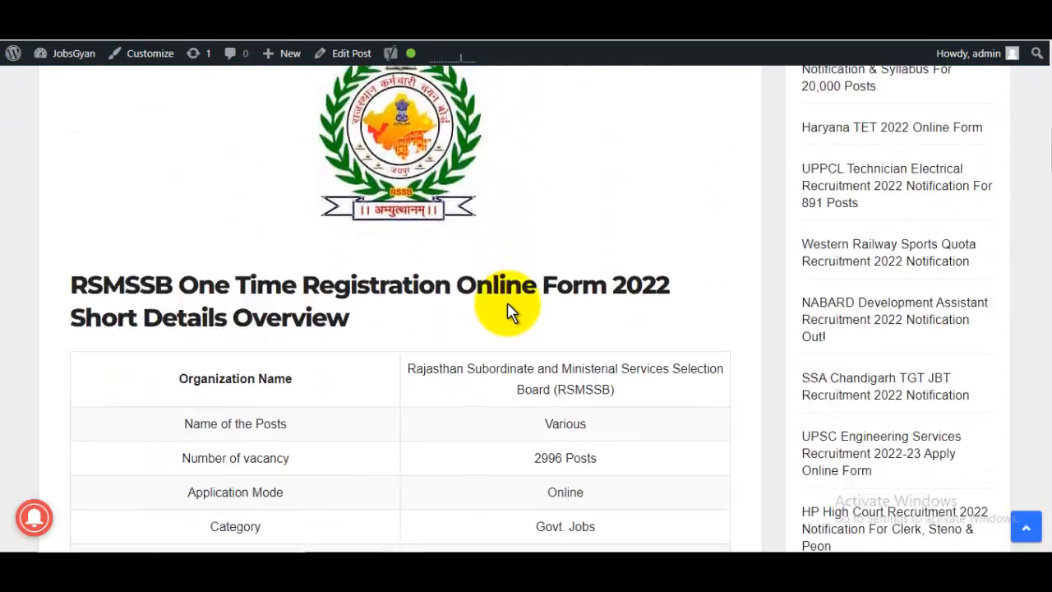
{"action": "scroll", "coordinate": [506, 309], "scroll_direction": "down", "scroll_amount": 3}
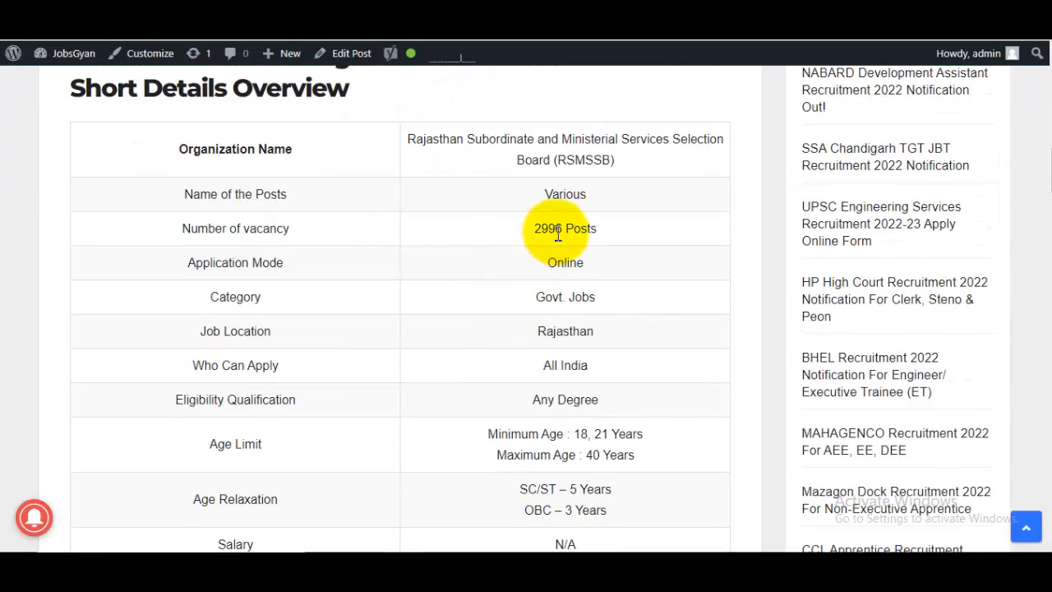
{"action": "left_click_drag", "start_coordinate": [535, 233], "coordinate": [553, 234]}
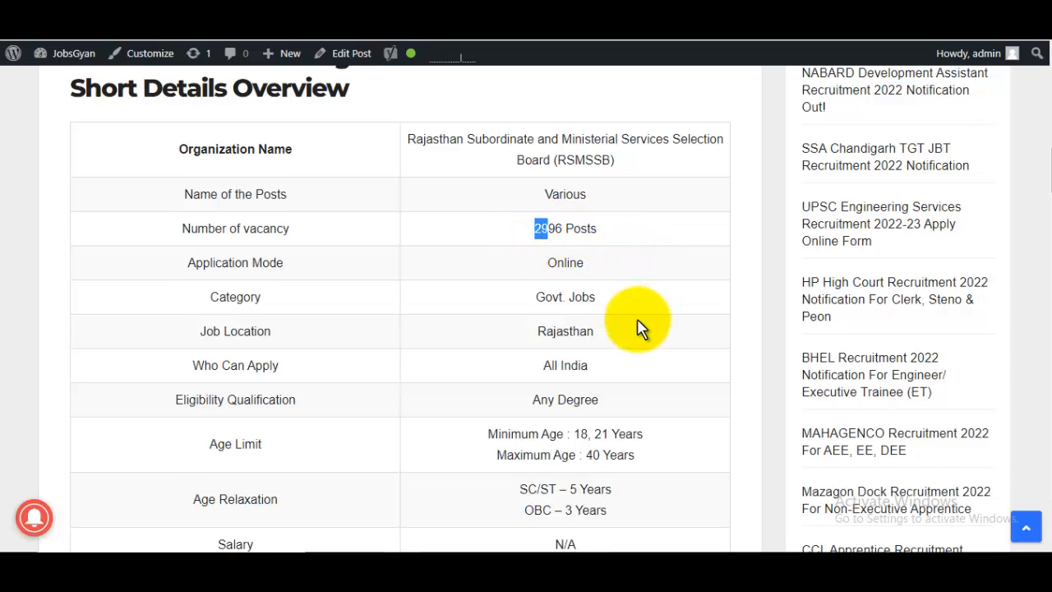
{"action": "scroll", "coordinate": [576, 296], "scroll_direction": "down", "scroll_amount": 1}
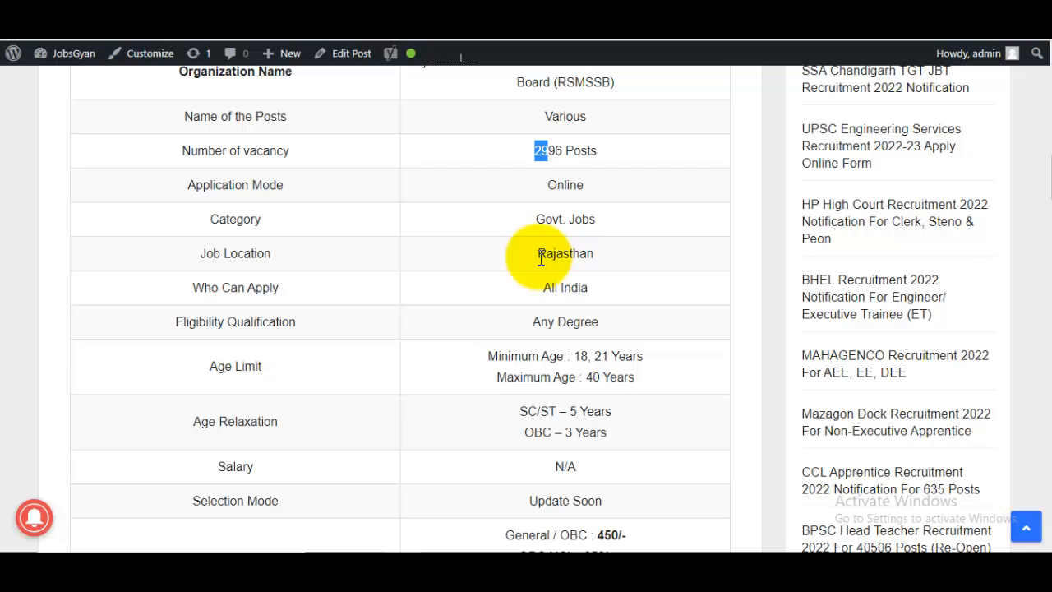
{"action": "left_click_drag", "start_coordinate": [537, 256], "coordinate": [622, 272]}
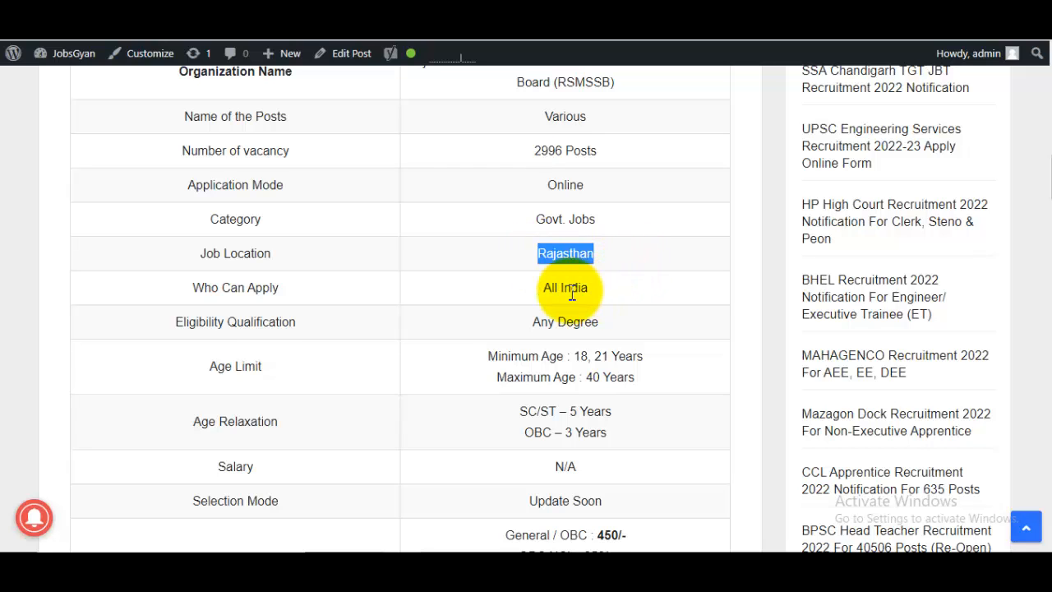
{"action": "left_click_drag", "start_coordinate": [536, 288], "coordinate": [653, 294]}
- Scroll on to the application fees and highlight the General / OBC fee of 450/-
{"action": "scroll", "coordinate": [655, 298], "scroll_direction": "down", "scroll_amount": 2}
{"action": "scroll", "coordinate": [656, 297], "scroll_direction": "down", "scroll_amount": 1}
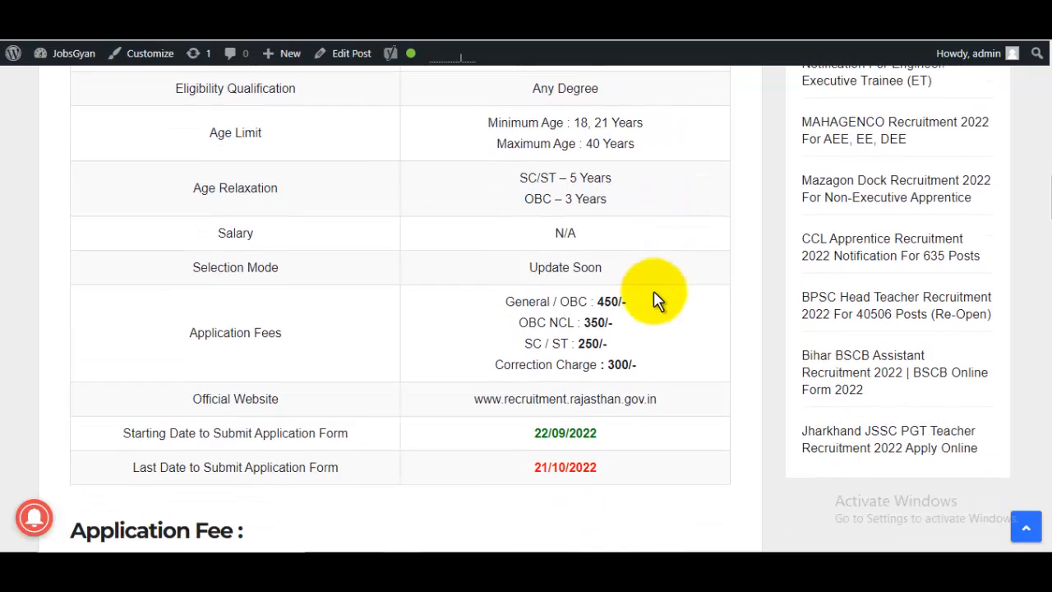
{"action": "scroll", "coordinate": [653, 297], "scroll_direction": "up", "scroll_amount": 1}
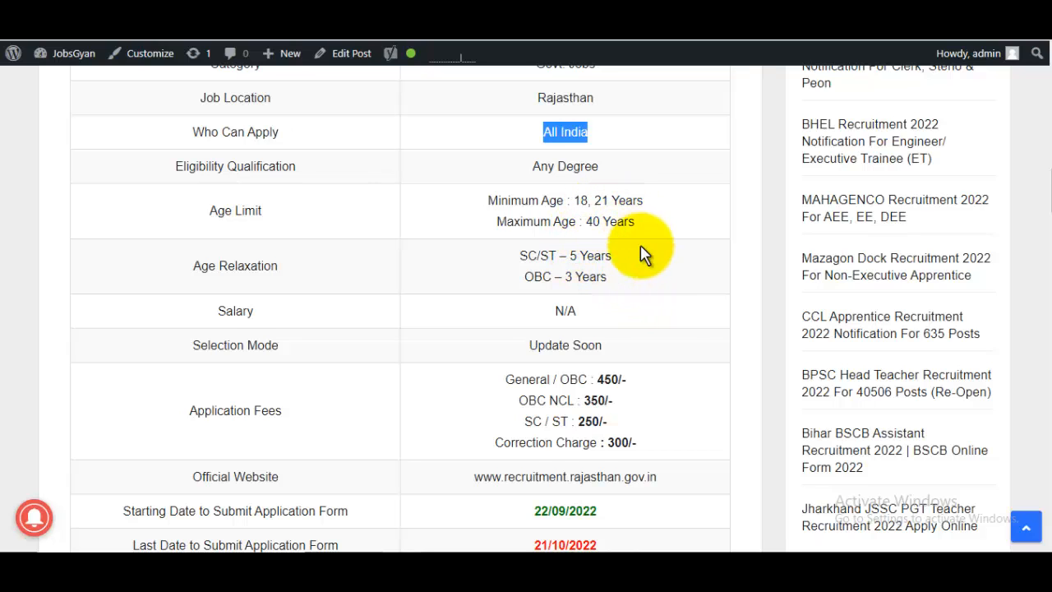
{"action": "scroll", "coordinate": [656, 349], "scroll_direction": "down", "scroll_amount": 1}
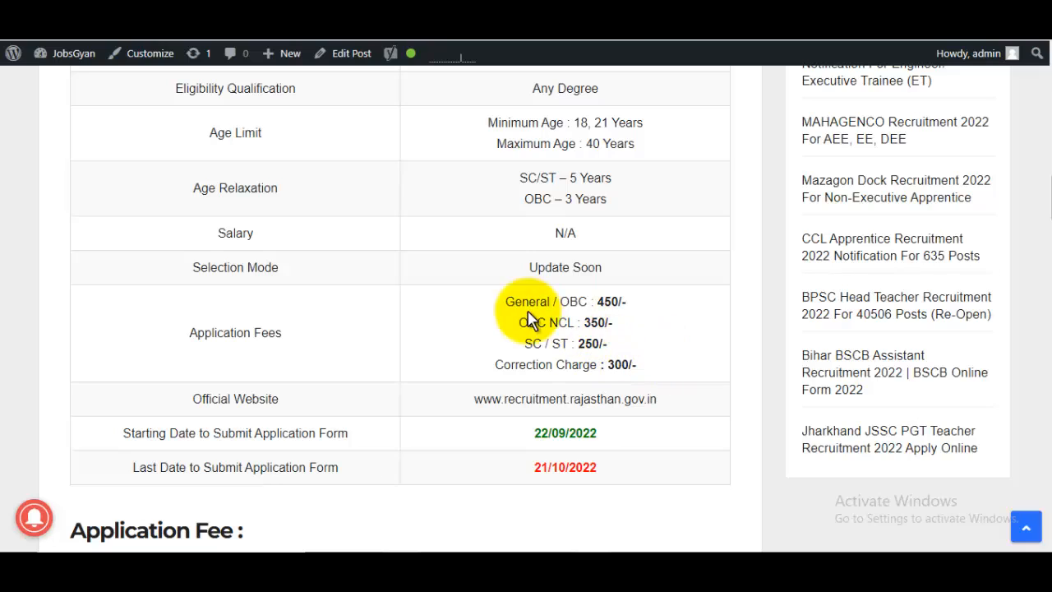
{"action": "left_click_drag", "start_coordinate": [529, 310], "coordinate": [670, 313]}
{"action": "left_click", "coordinate": [612, 312]}
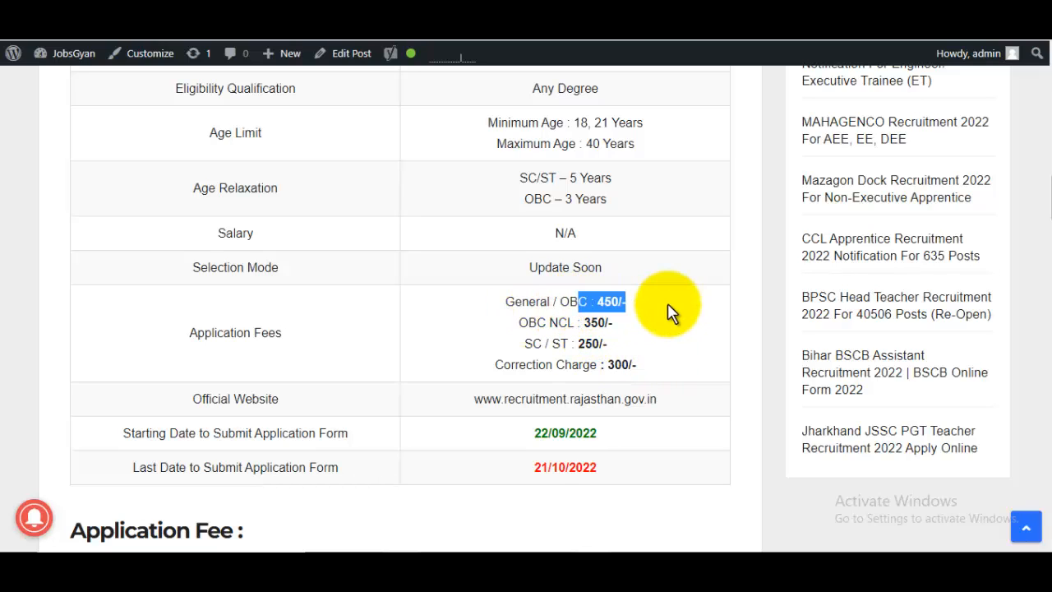
{"action": "left_click", "coordinate": [634, 306]}
{"action": "left_click_drag", "start_coordinate": [516, 304], "coordinate": [664, 307]}
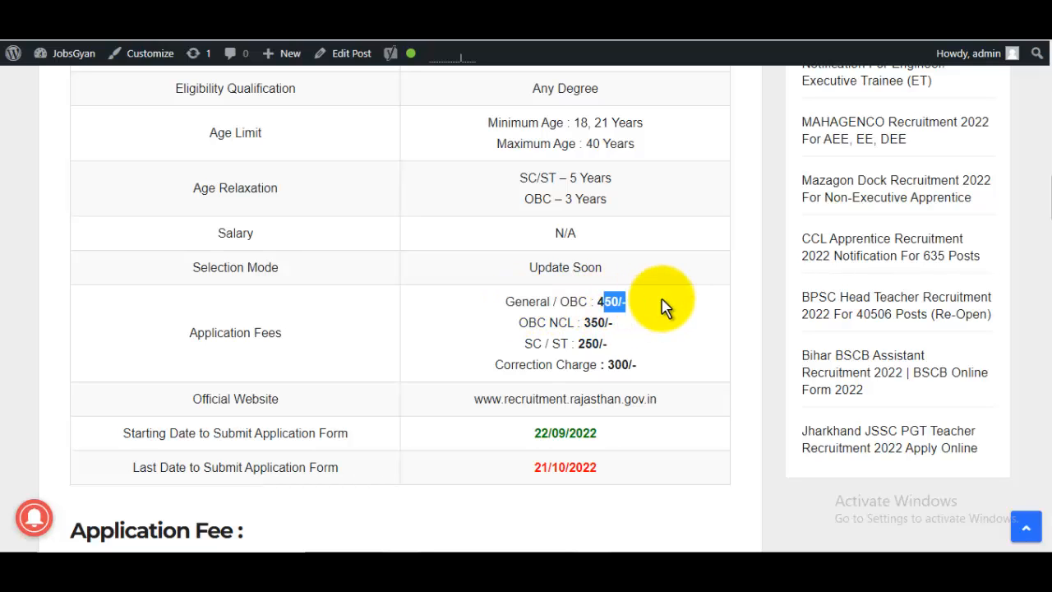
{"action": "scroll", "coordinate": [664, 307], "scroll_direction": "down", "scroll_amount": 2}
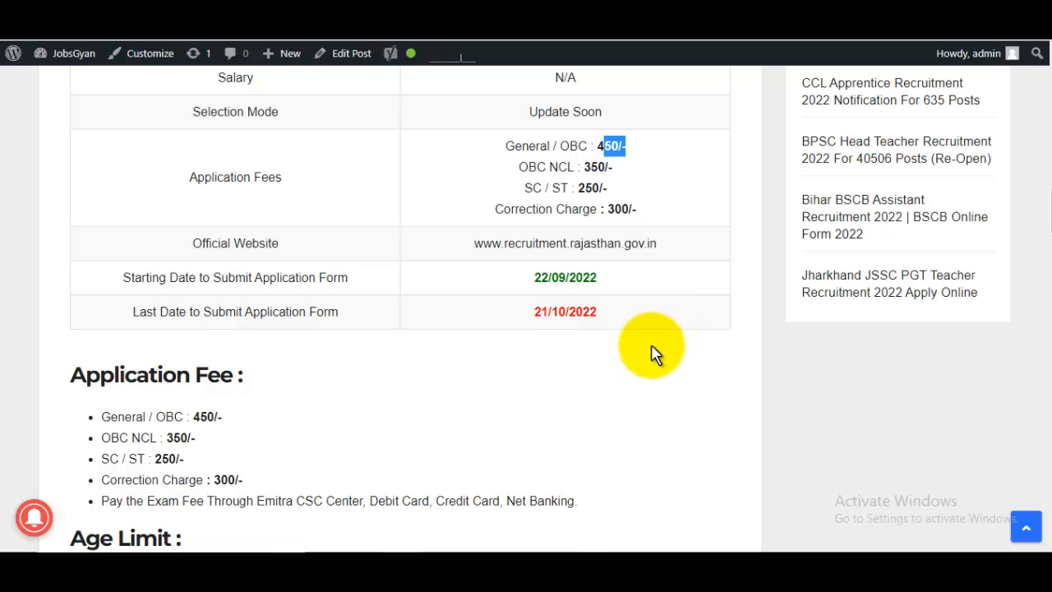
- Review the eligibility table, highlighting the 43 Platoon Commander posts and the Bachelor Degree requirement
{"action": "scroll", "coordinate": [649, 394], "scroll_direction": "down", "scroll_amount": 2}
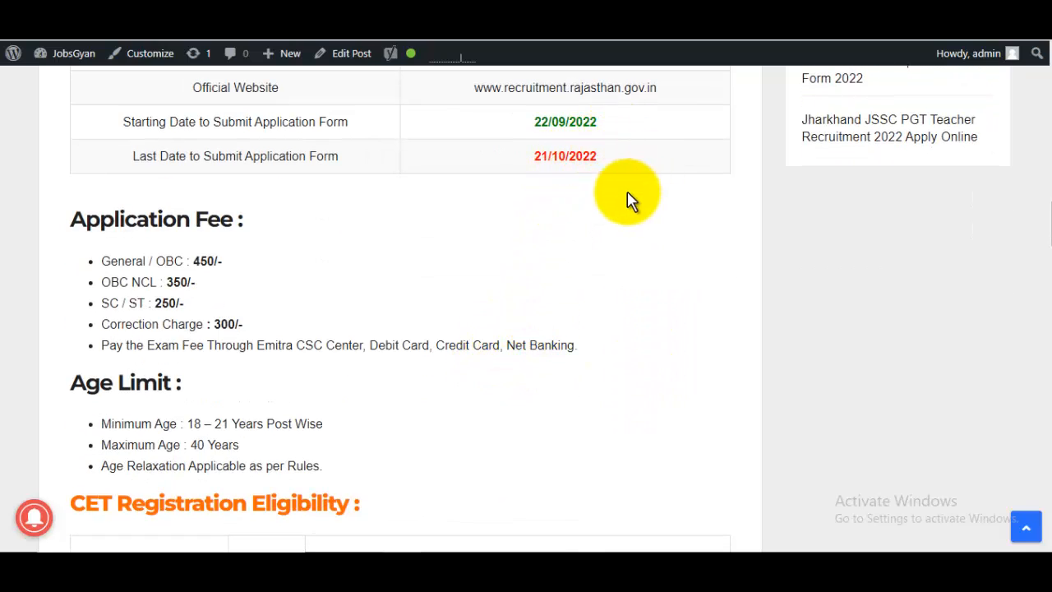
{"action": "scroll", "coordinate": [616, 283], "scroll_direction": "down", "scroll_amount": 5}
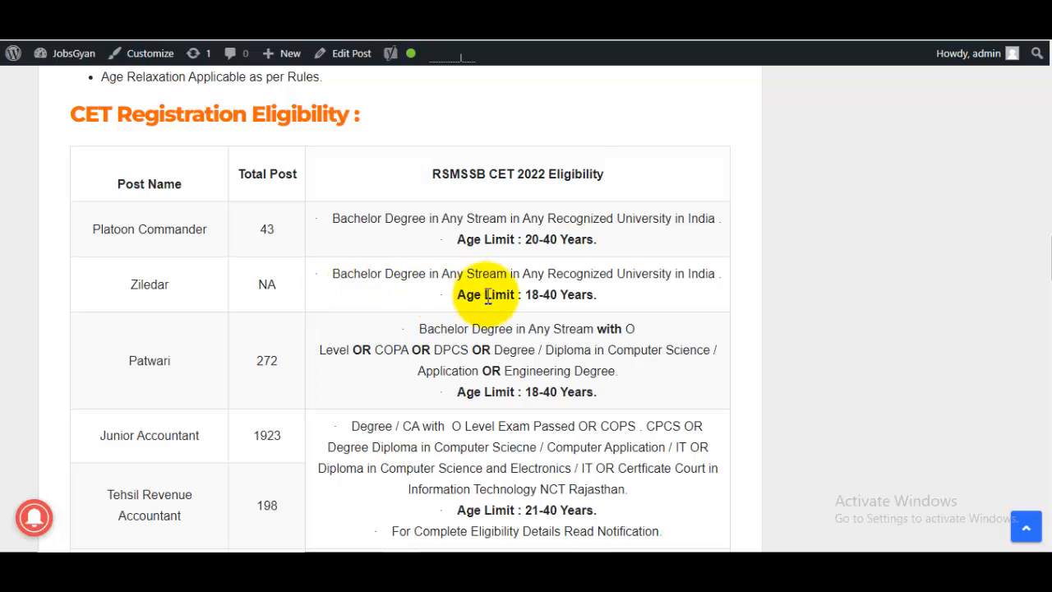
{"action": "left_click_drag", "start_coordinate": [267, 233], "coordinate": [297, 235]}
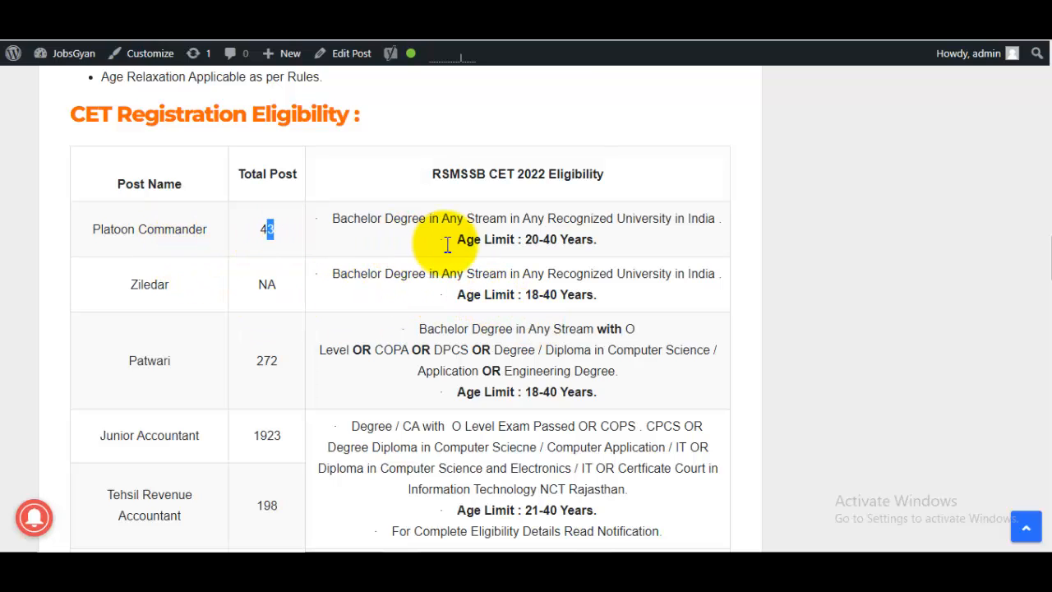
{"action": "left_click_drag", "start_coordinate": [371, 219], "coordinate": [543, 221]}
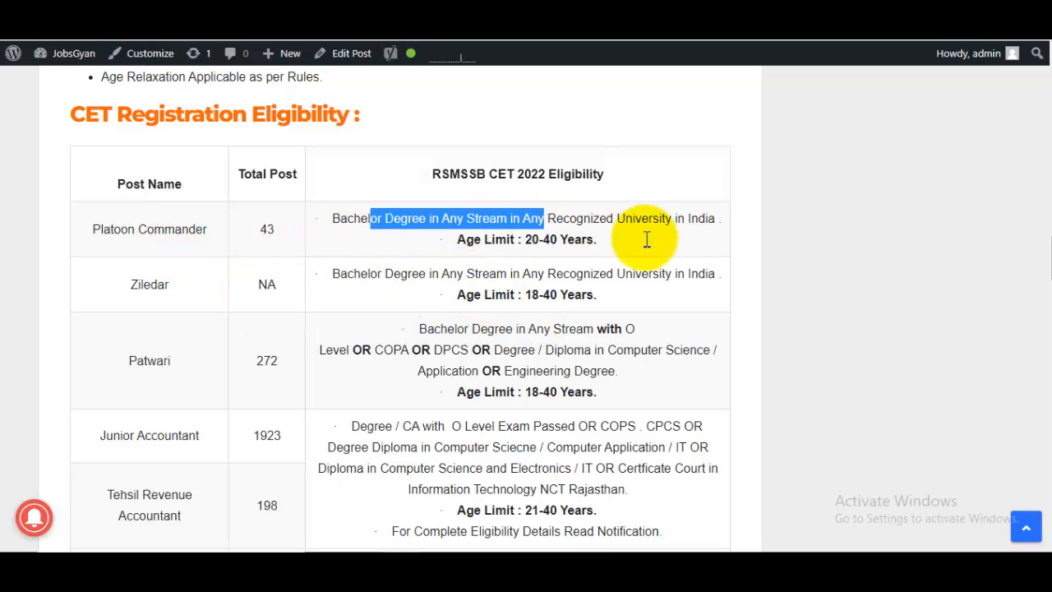
{"action": "left_click", "coordinate": [444, 219]}
- Read through the OTR section down to Important Links and open the Official Notification PDF
{"action": "scroll", "coordinate": [563, 251], "scroll_direction": "down", "scroll_amount": 5}
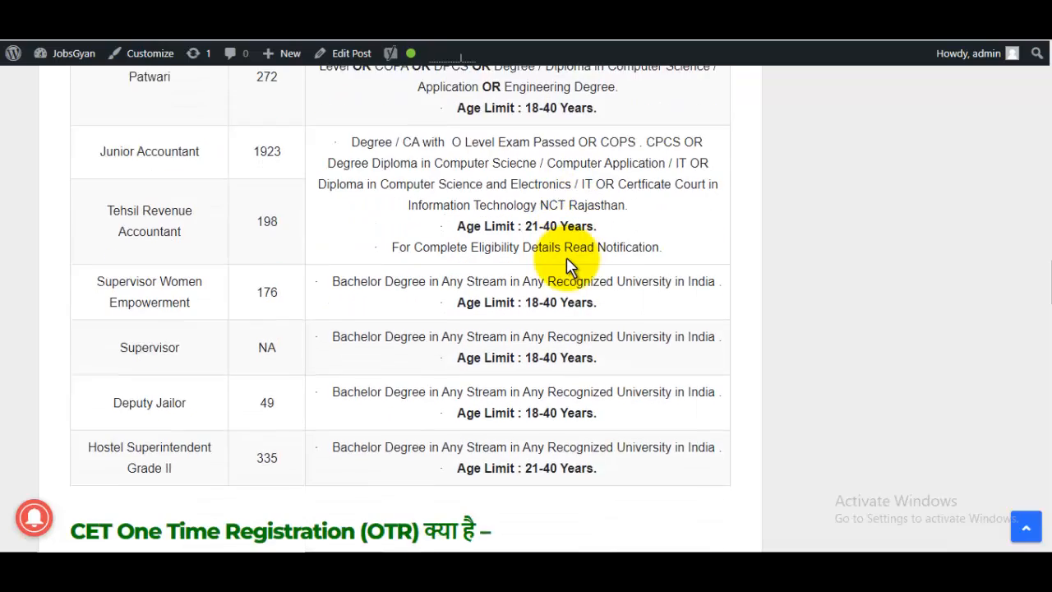
{"action": "scroll", "coordinate": [453, 250], "scroll_direction": "down", "scroll_amount": 2}
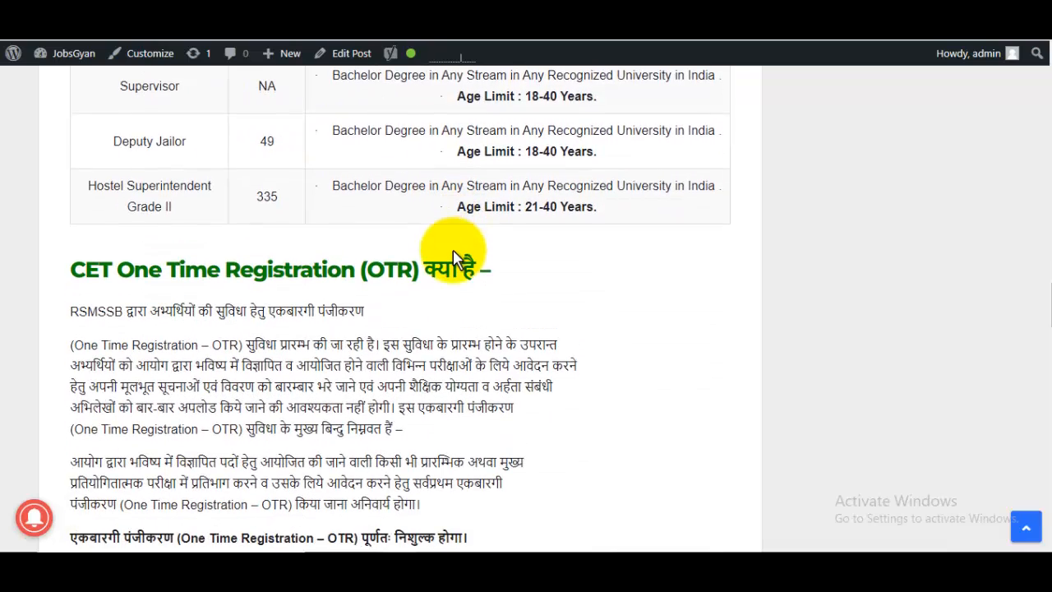
{"action": "scroll", "coordinate": [453, 256], "scroll_direction": "down", "scroll_amount": 1}
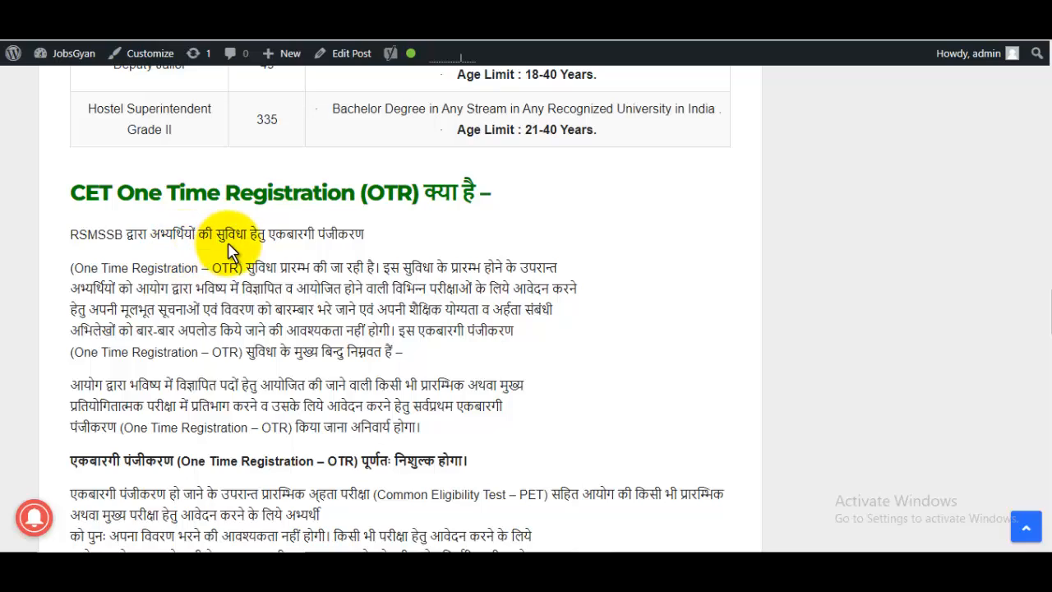
{"action": "left_click_drag", "start_coordinate": [247, 267], "coordinate": [305, 364]}
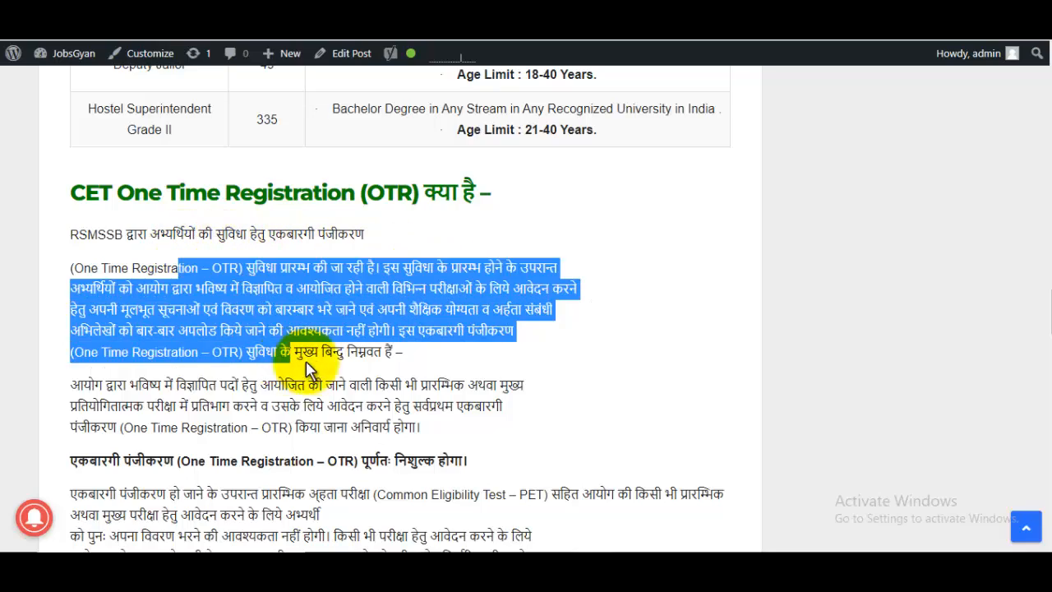
{"action": "left_click", "coordinate": [387, 359]}
{"action": "scroll", "coordinate": [339, 369], "scroll_direction": "down", "scroll_amount": 3}
{"action": "scroll", "coordinate": [339, 369], "scroll_direction": "down", "scroll_amount": 5}
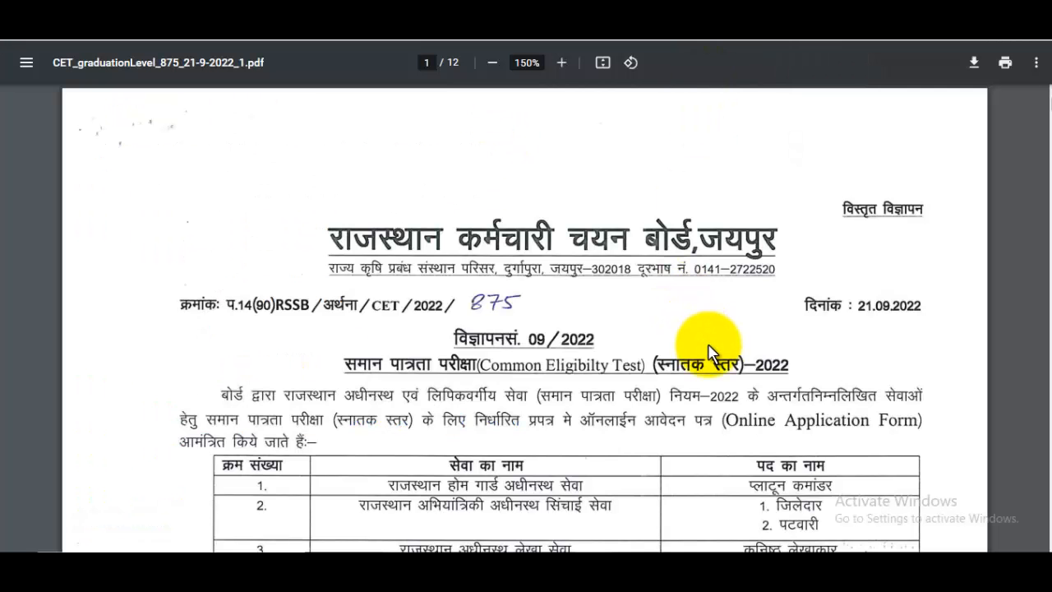
{"action": "scroll", "coordinate": [680, 337], "scroll_direction": "down", "scroll_amount": 2}
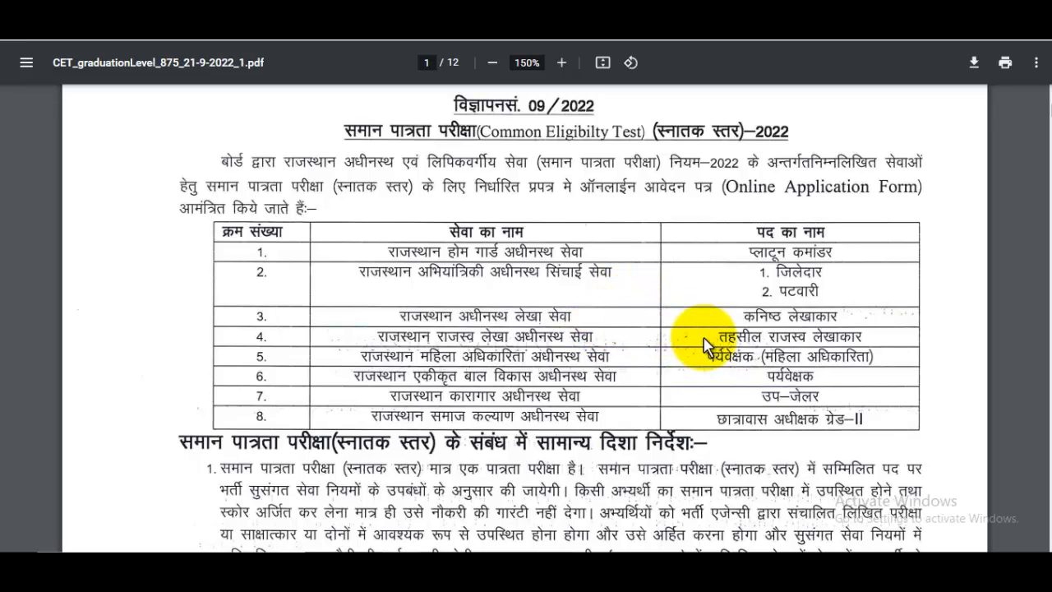
- Scroll the CET notice from page 1's exam table down to page 2's online application procedure
{"action": "scroll", "coordinate": [704, 345], "scroll_direction": "down", "scroll_amount": 3}
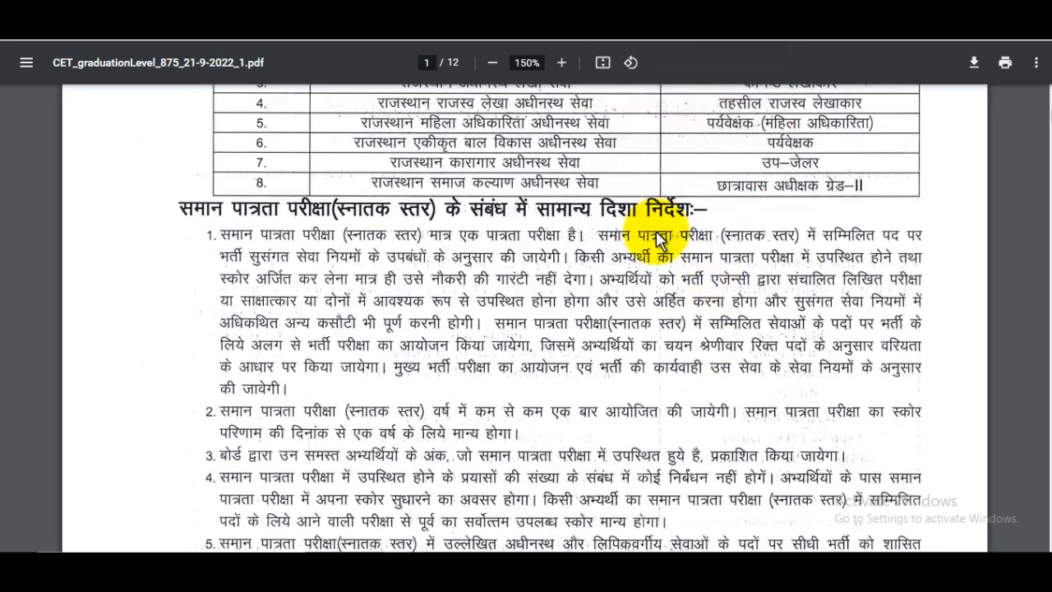
{"action": "scroll", "coordinate": [657, 236], "scroll_direction": "up", "scroll_amount": 5}
{"action": "scroll", "coordinate": [662, 240], "scroll_direction": "down", "scroll_amount": 20}
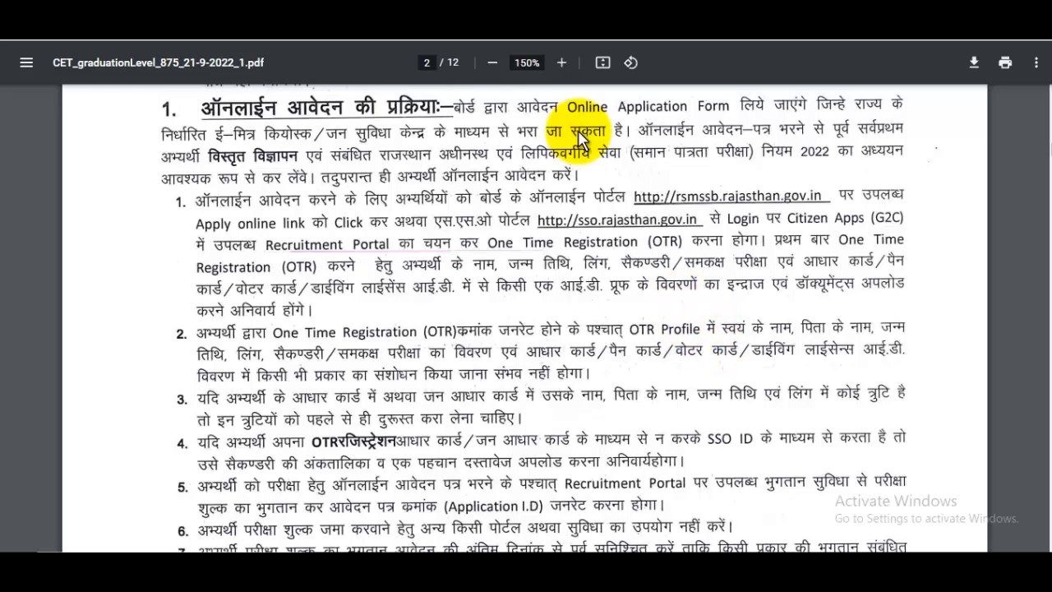
- Go back to the JobsGyan post and open the Rajasthan Single Sign On page
{"action": "left_click", "coordinate": [508, 12]}
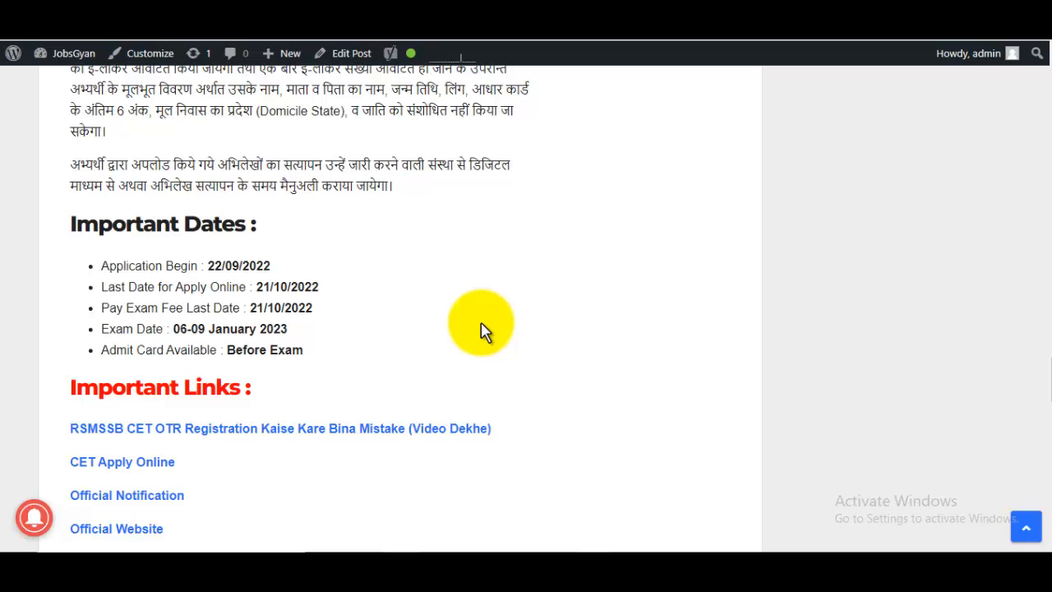
{"action": "scroll", "coordinate": [483, 330], "scroll_direction": "down", "scroll_amount": 1}
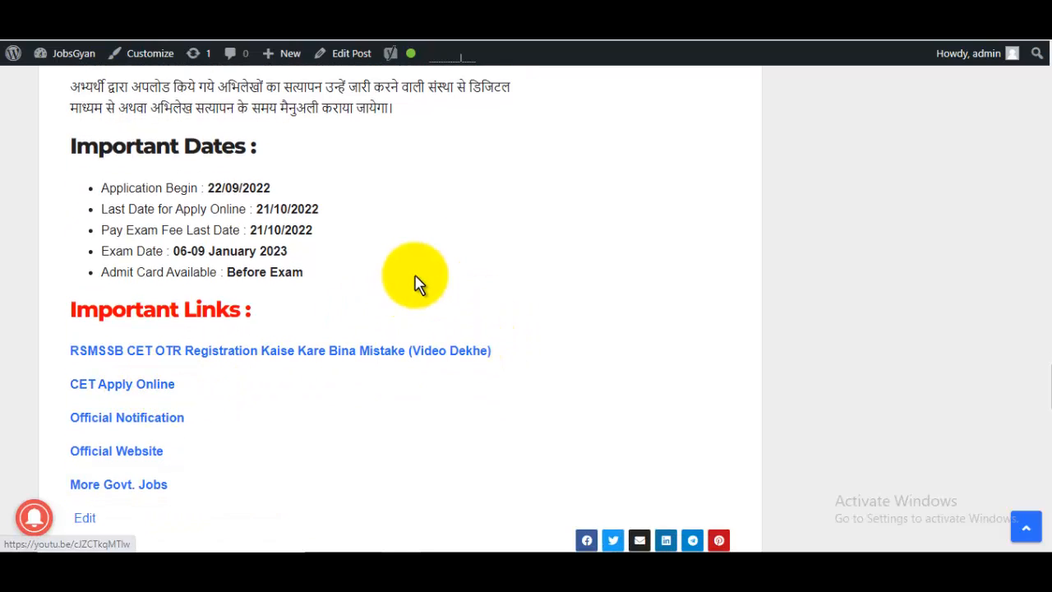
{"action": "left_click", "coordinate": [752, 12]}
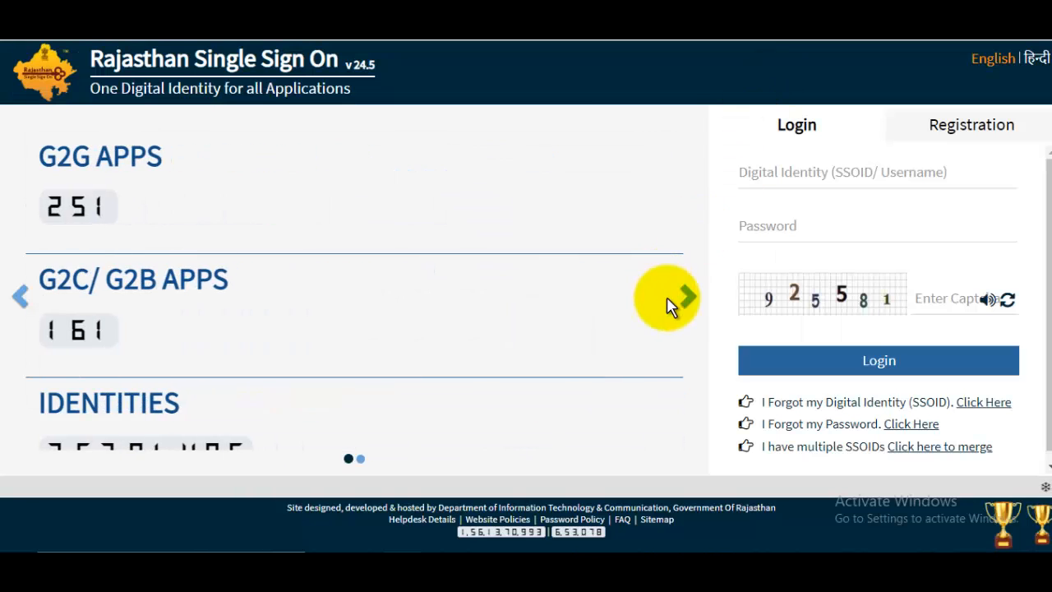
- Enter an SSO ID and attempt a login with the password left empty
{"action": "left_click", "coordinate": [801, 175]}
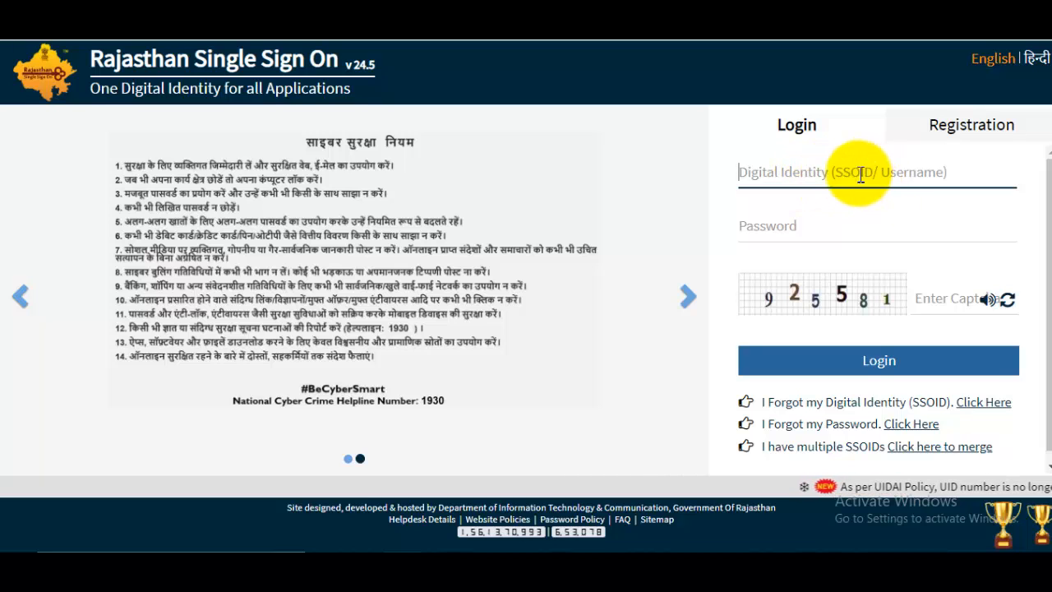
{"action": "left_click", "coordinate": [810, 232]}
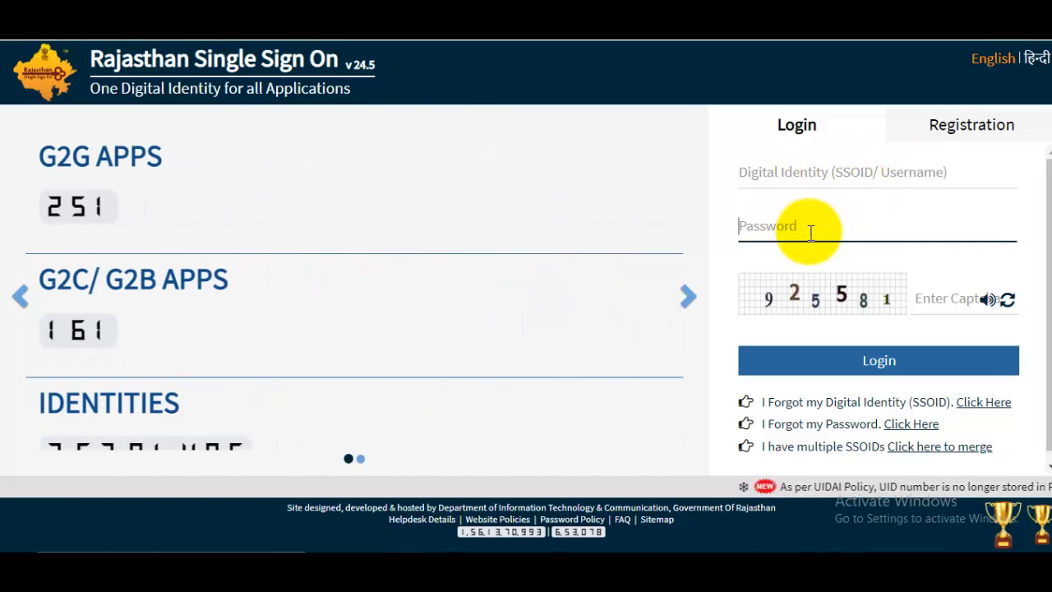
{"action": "left_click", "coordinate": [894, 367]}
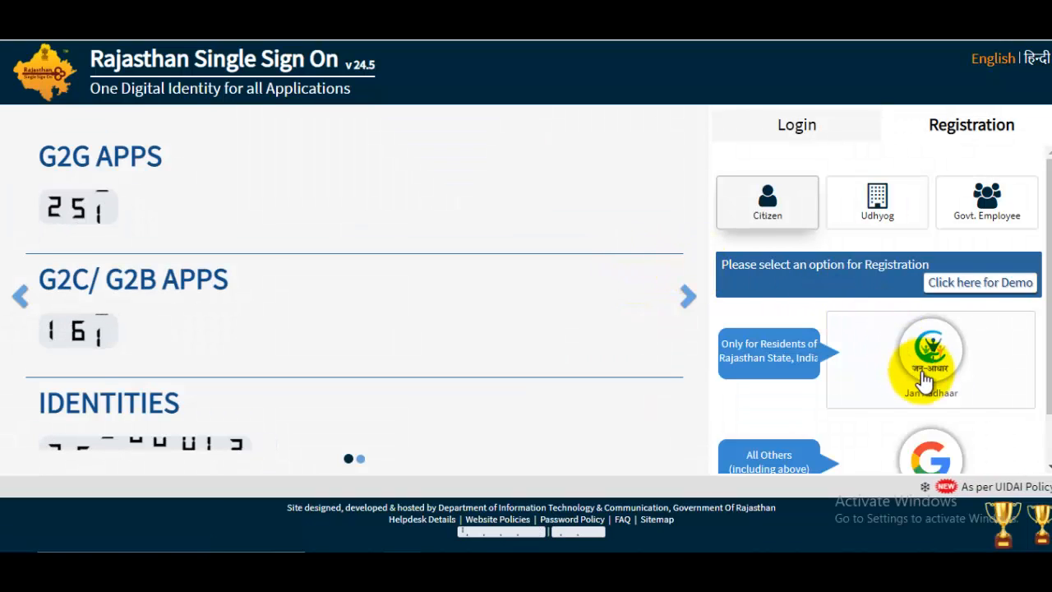
- Choose the Google option under 'All Others' in the Registration panel to sign up
{"action": "scroll", "coordinate": [1024, 310], "scroll_direction": "down", "scroll_amount": 2}
{"action": "scroll", "coordinate": [986, 296], "scroll_direction": "up", "scroll_amount": 2}
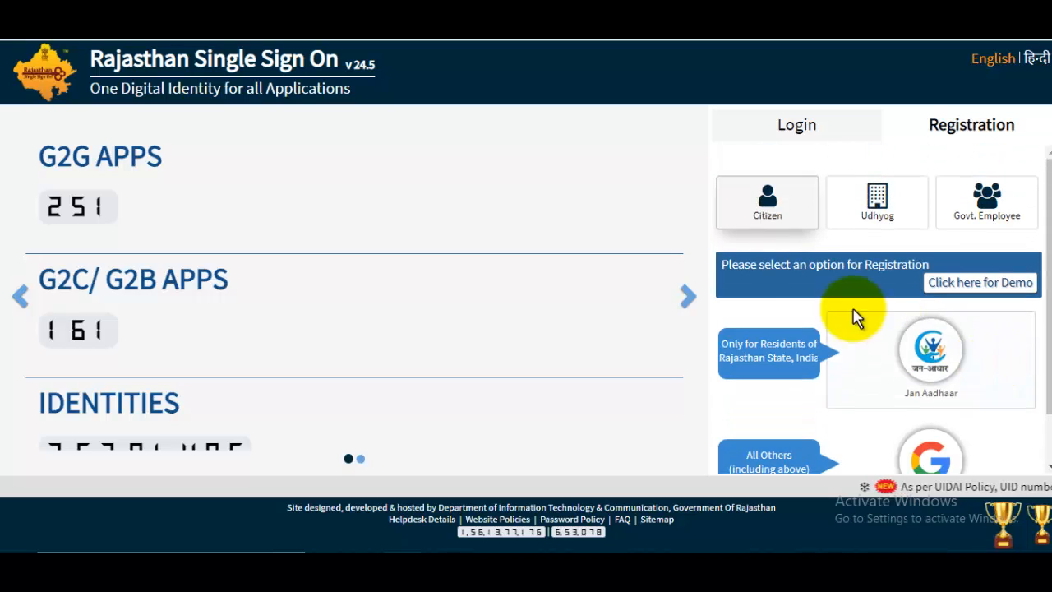
{"action": "scroll", "coordinate": [931, 339], "scroll_direction": "down", "scroll_amount": 2}
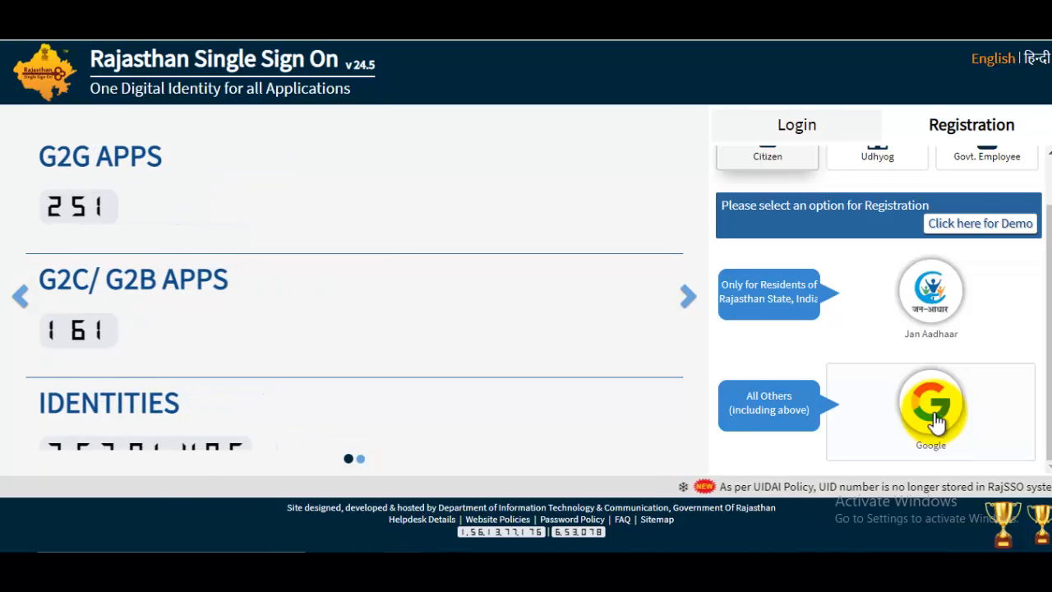
{"action": "left_click", "coordinate": [935, 411]}
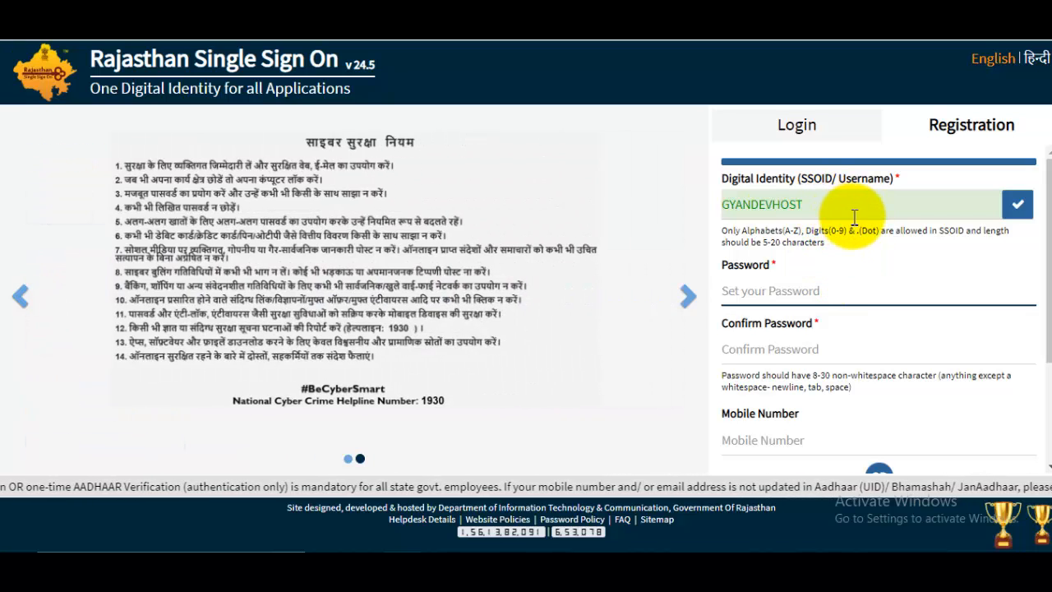
{"action": "double_click", "coordinate": [855, 214]}
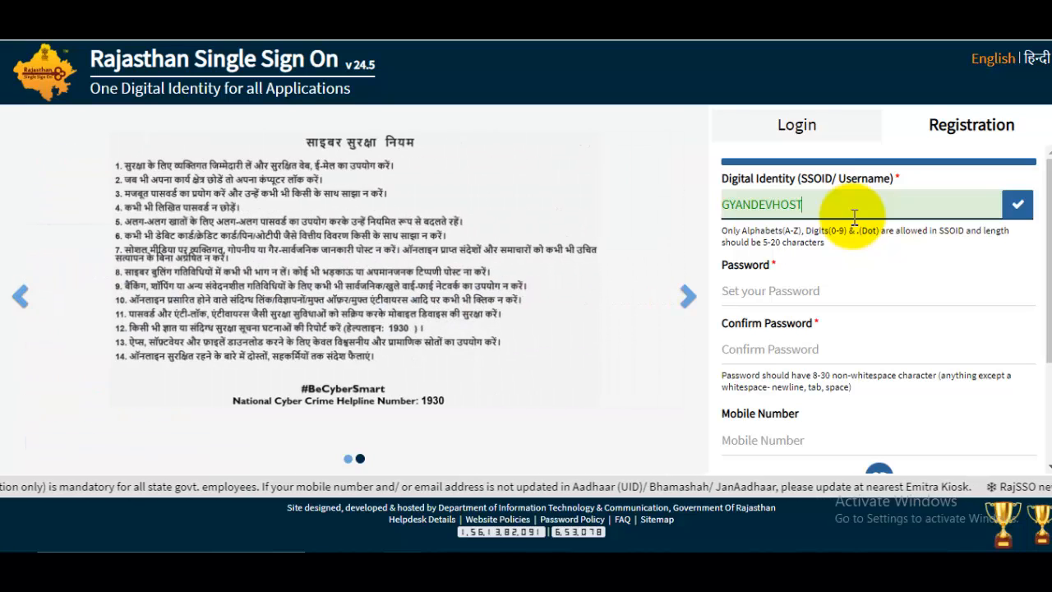
{"action": "left_click", "coordinate": [797, 298]}
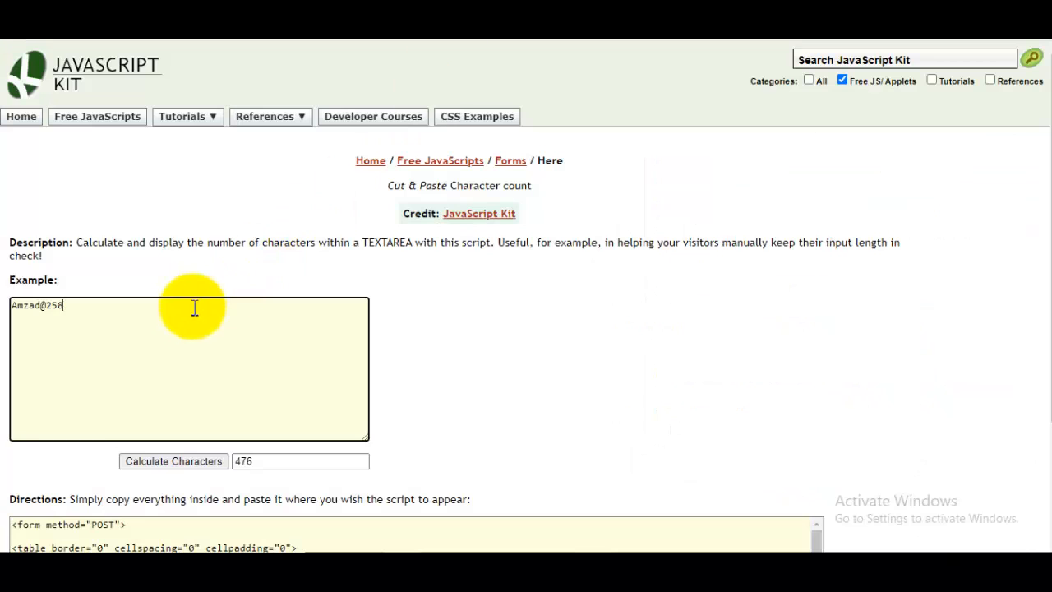
- Copy the password from JavaScript Kit and log in to SSO with the new SSOID, that password and the captcha
{"action": "triple_click", "coordinate": [27, 309]}
{"action": "left_click", "coordinate": [71, 324]}
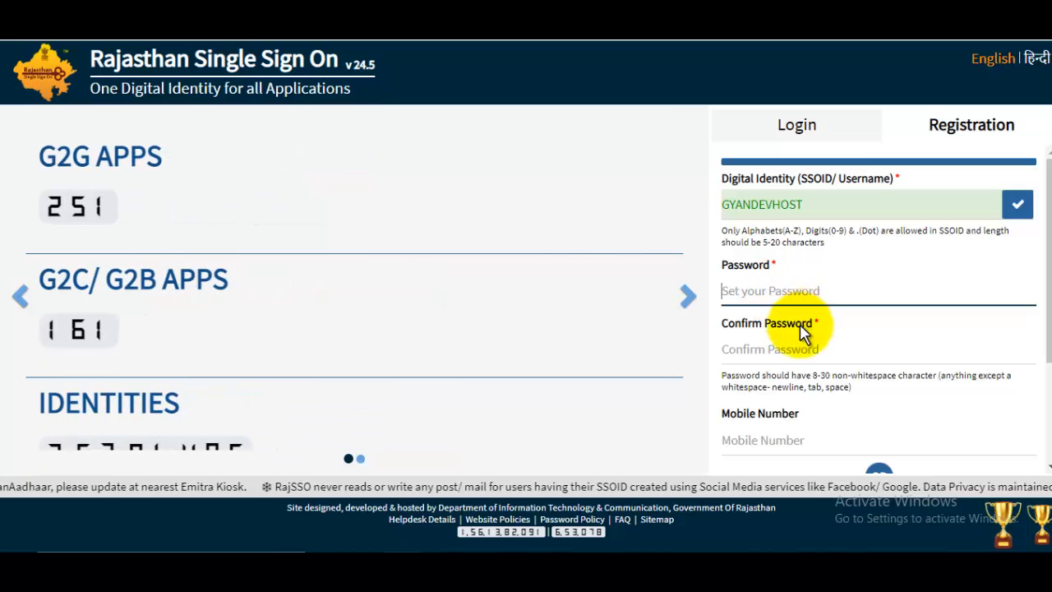
{"action": "scroll", "coordinate": [793, 337], "scroll_direction": "down", "scroll_amount": 2}
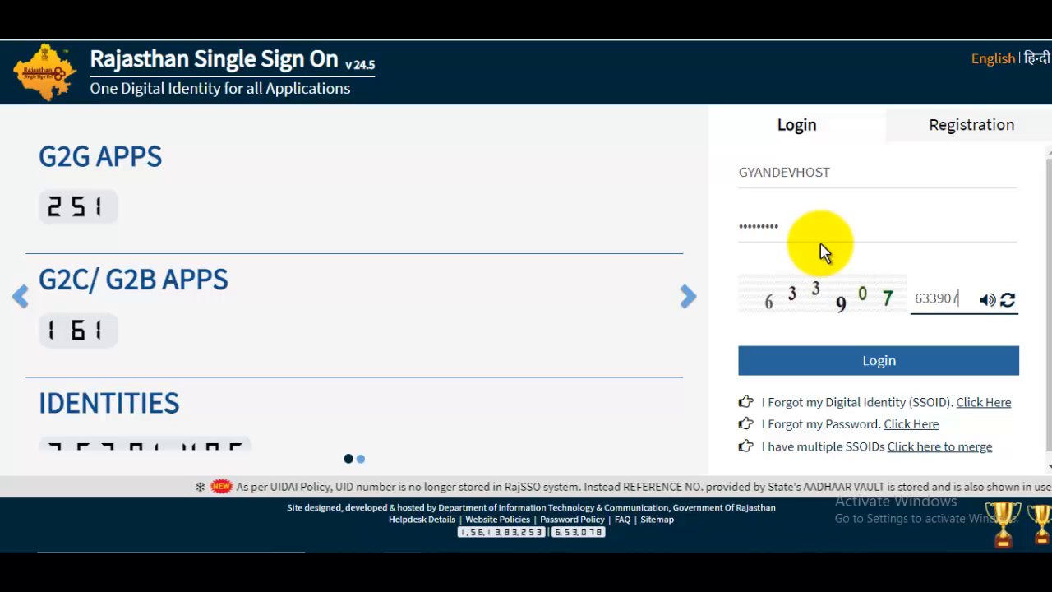
{"action": "left_click", "coordinate": [845, 171]}
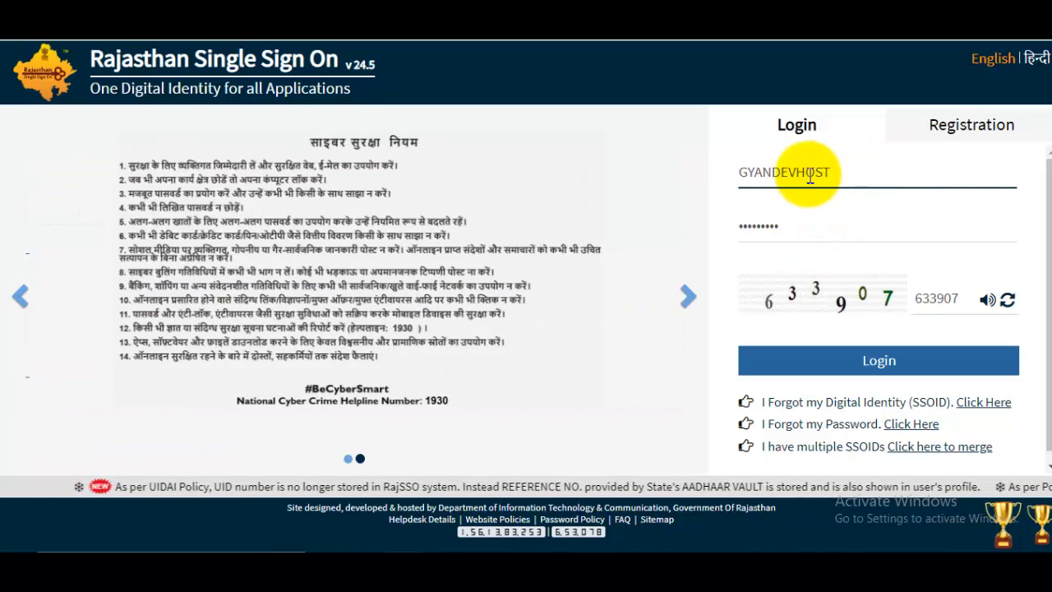
{"action": "left_click", "coordinate": [824, 225]}
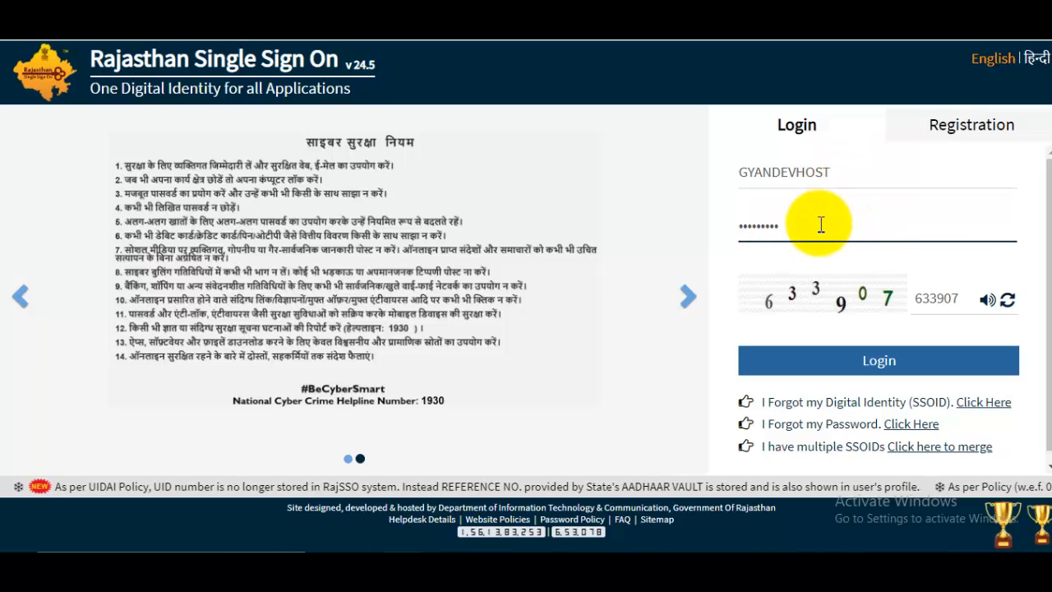
{"action": "left_click", "coordinate": [904, 360]}
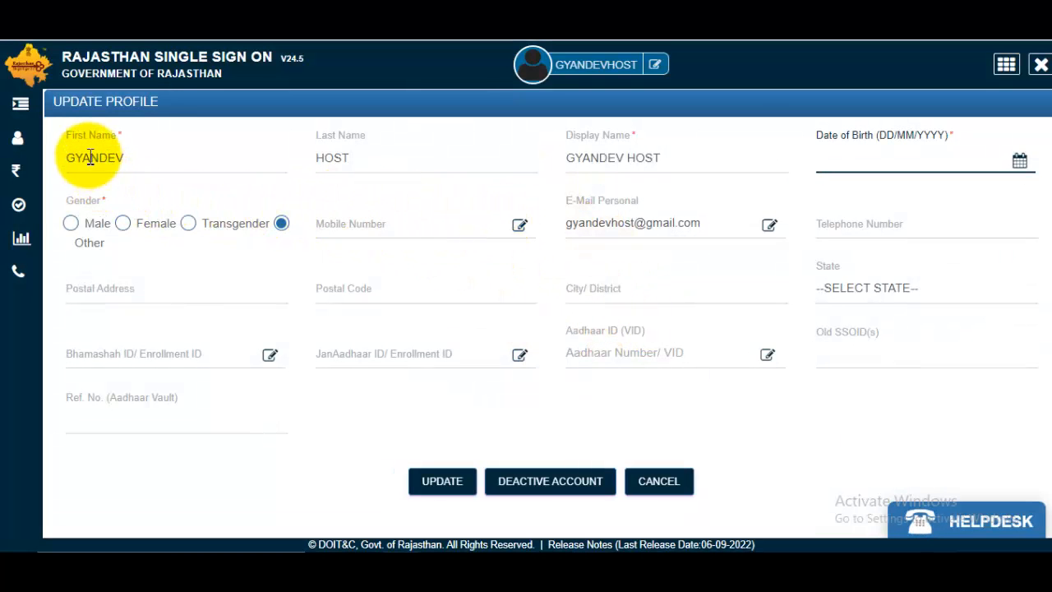
- Replace the first and last names, set date of birth 02/05/1997 and gender Male
{"action": "double_click", "coordinate": [65, 170]}
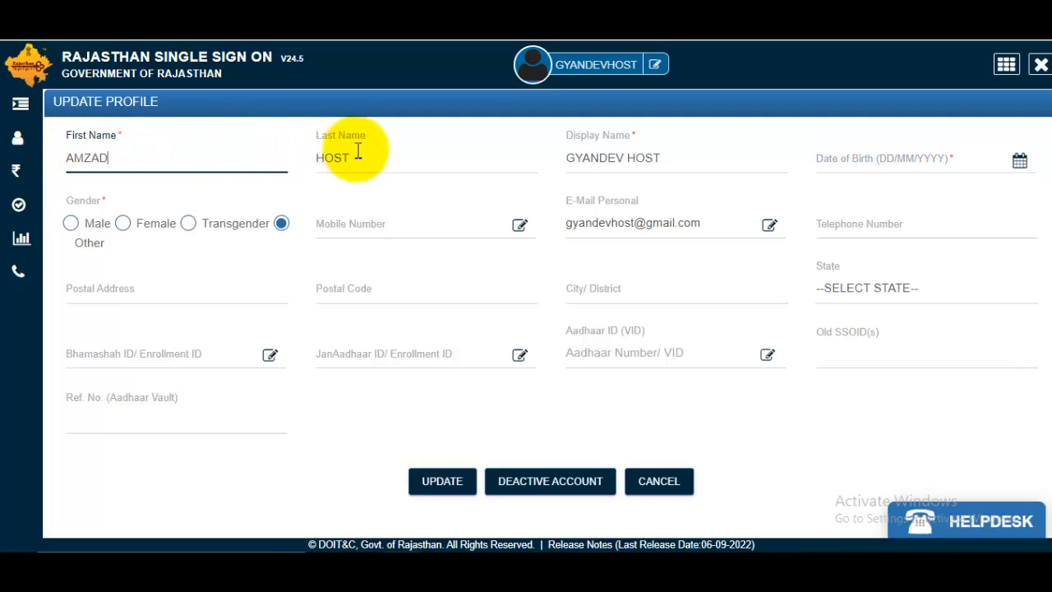
{"action": "left_click_drag", "start_coordinate": [355, 156], "coordinate": [304, 158]}
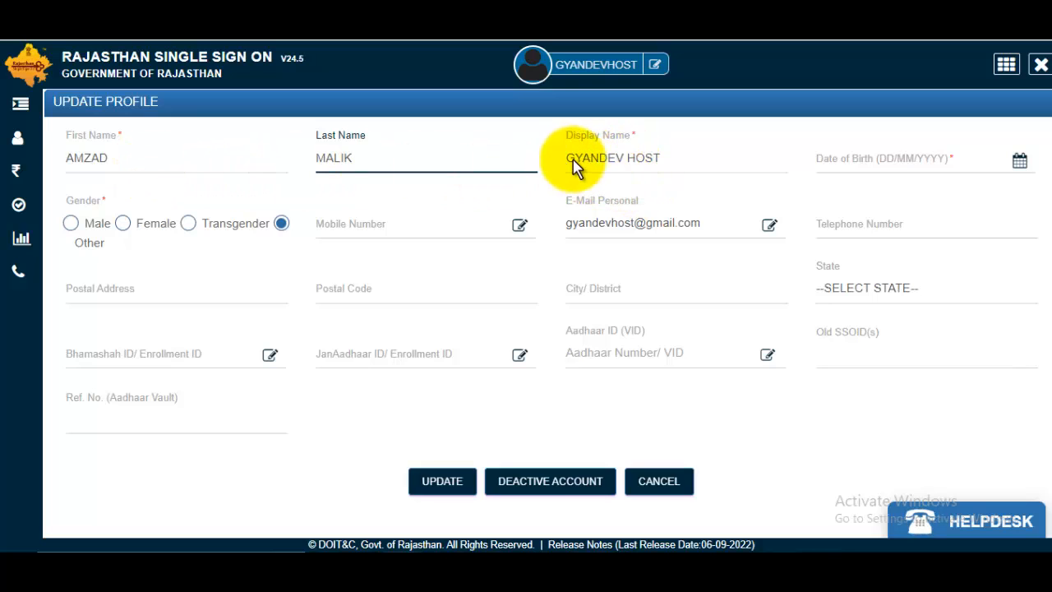
{"action": "left_click", "coordinate": [901, 173]}
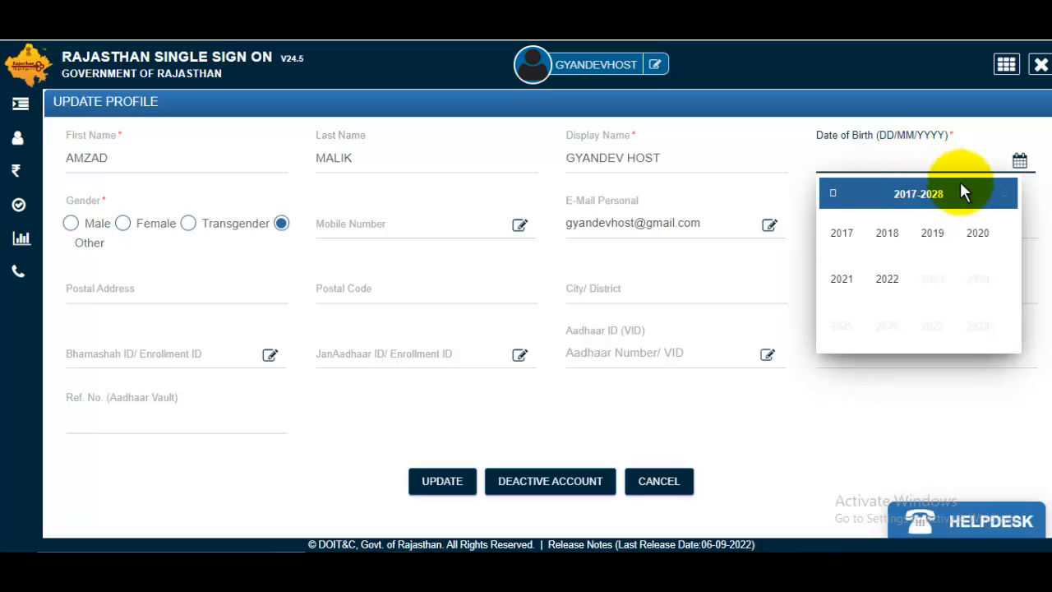
{"action": "left_click", "coordinate": [1019, 161]}
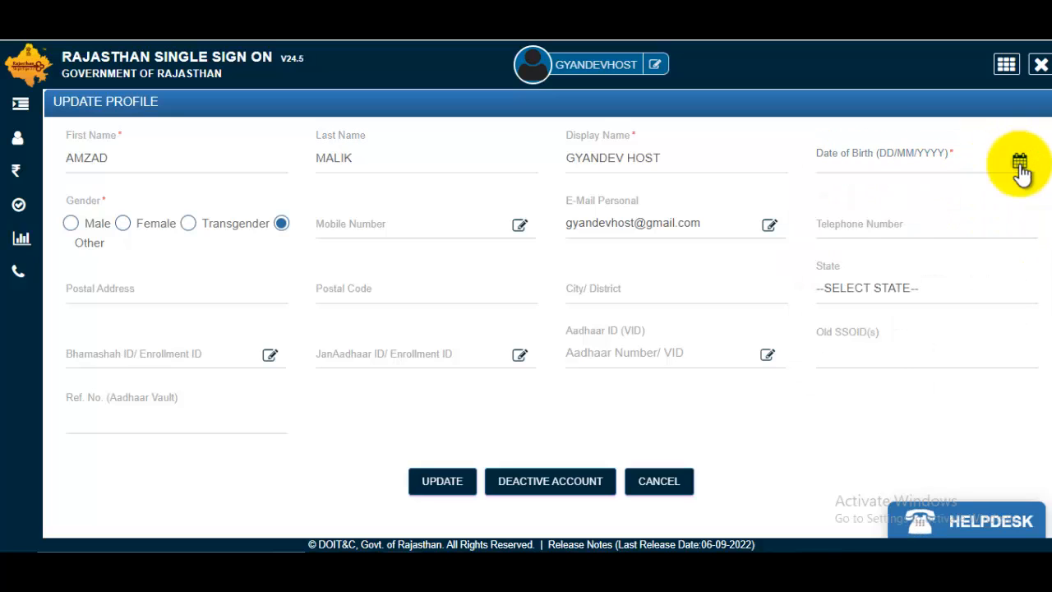
{"action": "left_click", "coordinate": [1020, 162]}
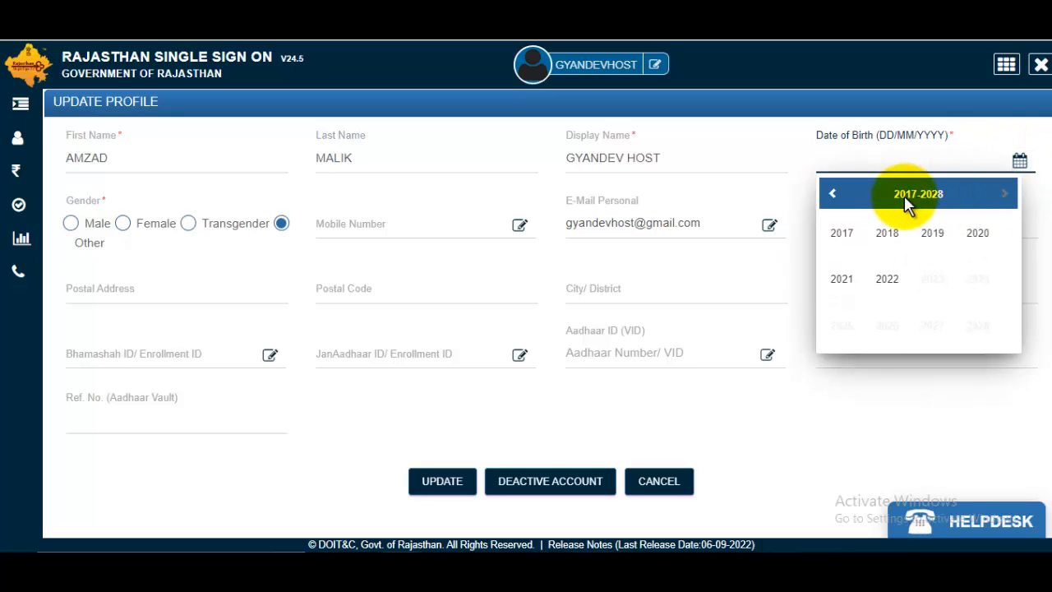
{"action": "left_click", "coordinate": [832, 196]}
{"action": "left_click", "coordinate": [833, 197]}
{"action": "left_click", "coordinate": [833, 197]}
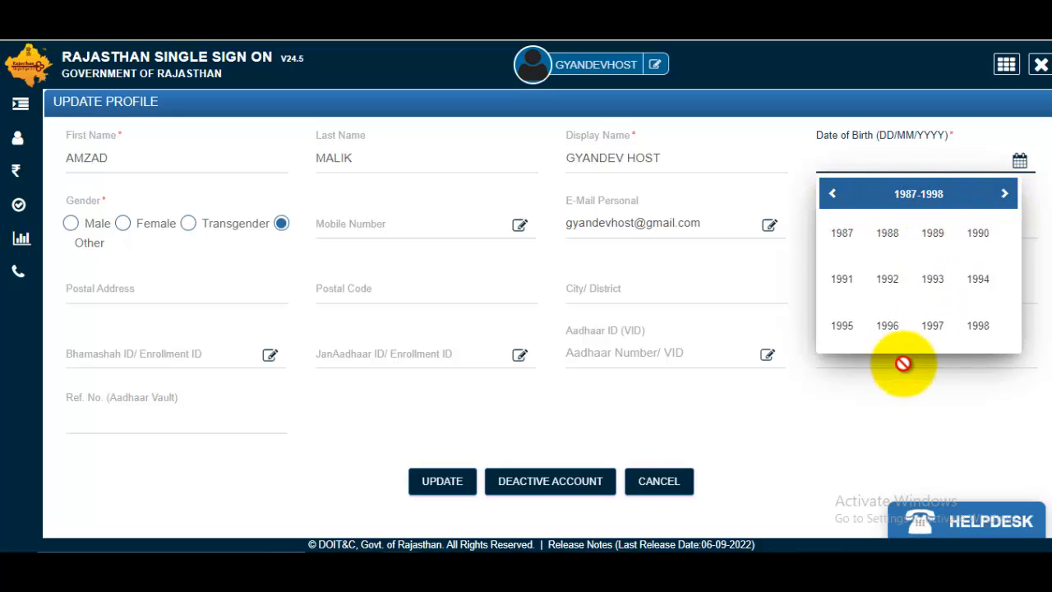
{"action": "left_click", "coordinate": [932, 331]}
{"action": "left_click", "coordinate": [843, 283]}
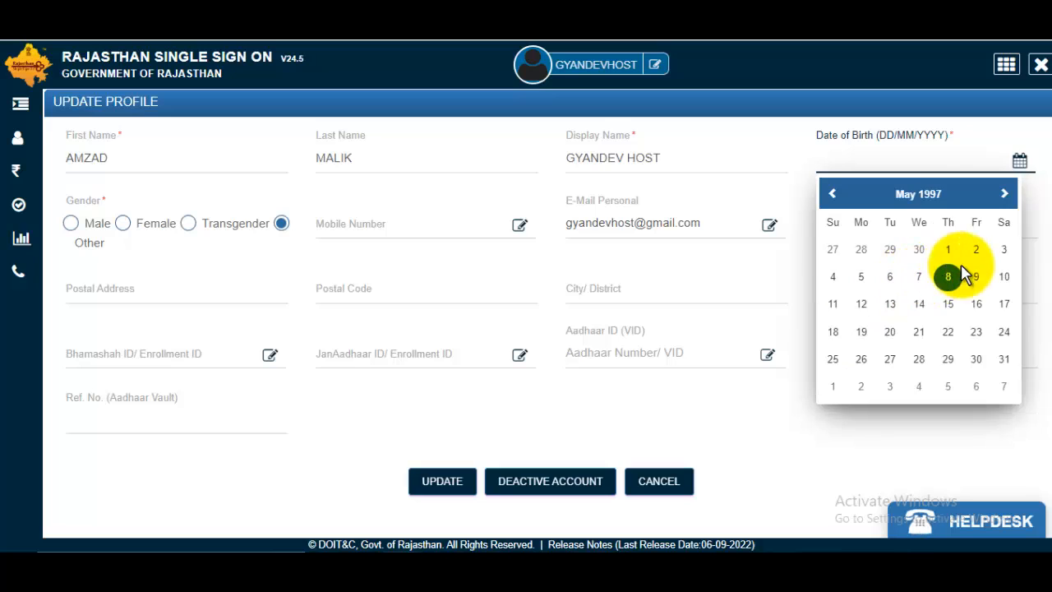
{"action": "left_click", "coordinate": [977, 246]}
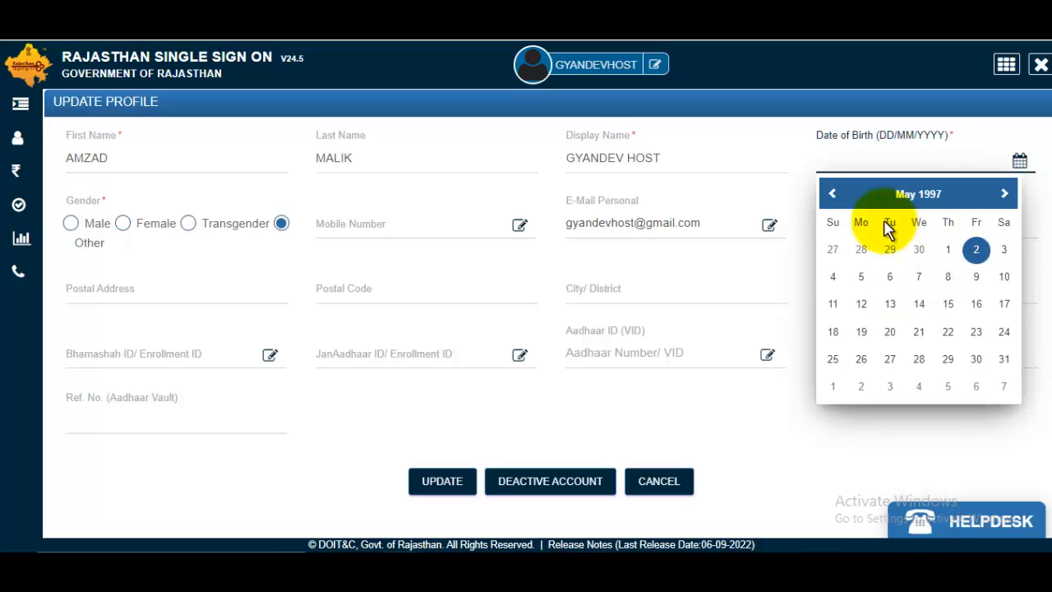
{"action": "left_click", "coordinate": [74, 227]}
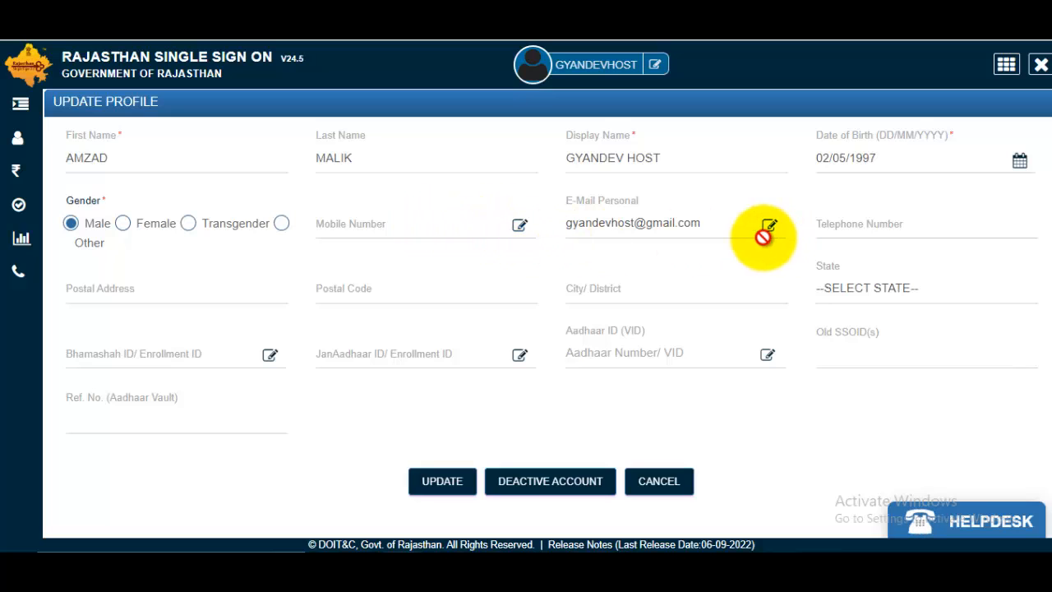
- Fill the address, postal code 247001, city and state RAJASTHAN, then save the profile
{"action": "left_click", "coordinate": [146, 290]}
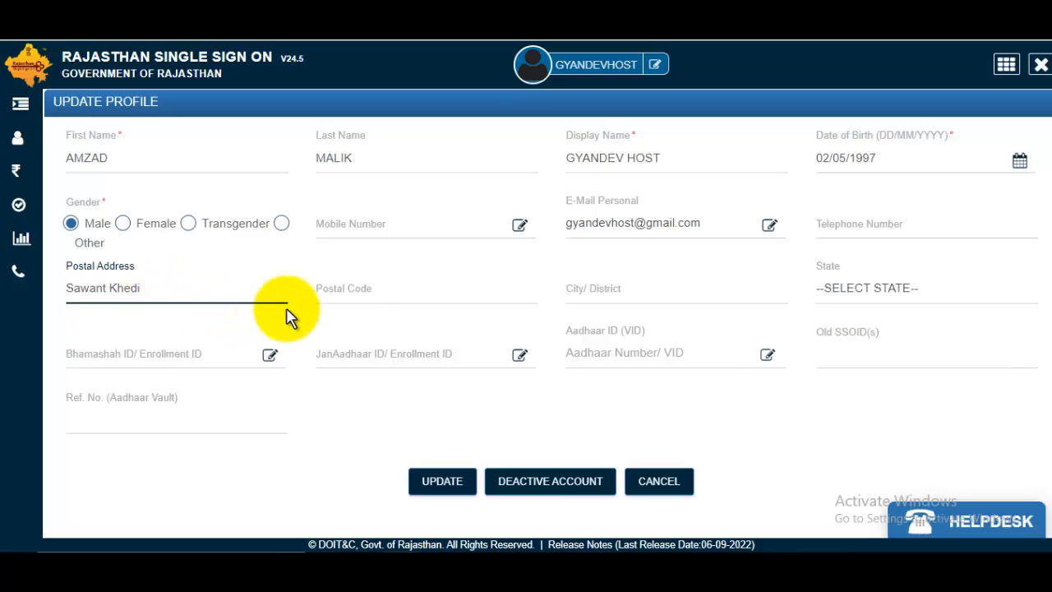
{"action": "left_click", "coordinate": [365, 286]}
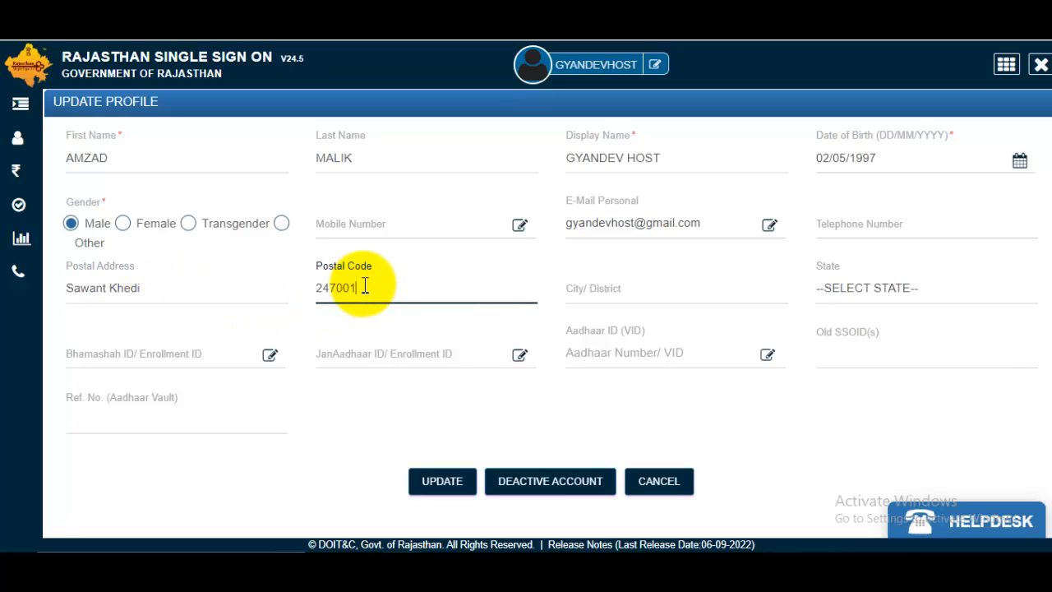
{"action": "type", "text": "247001"}
{"action": "left_click", "coordinate": [672, 291]}
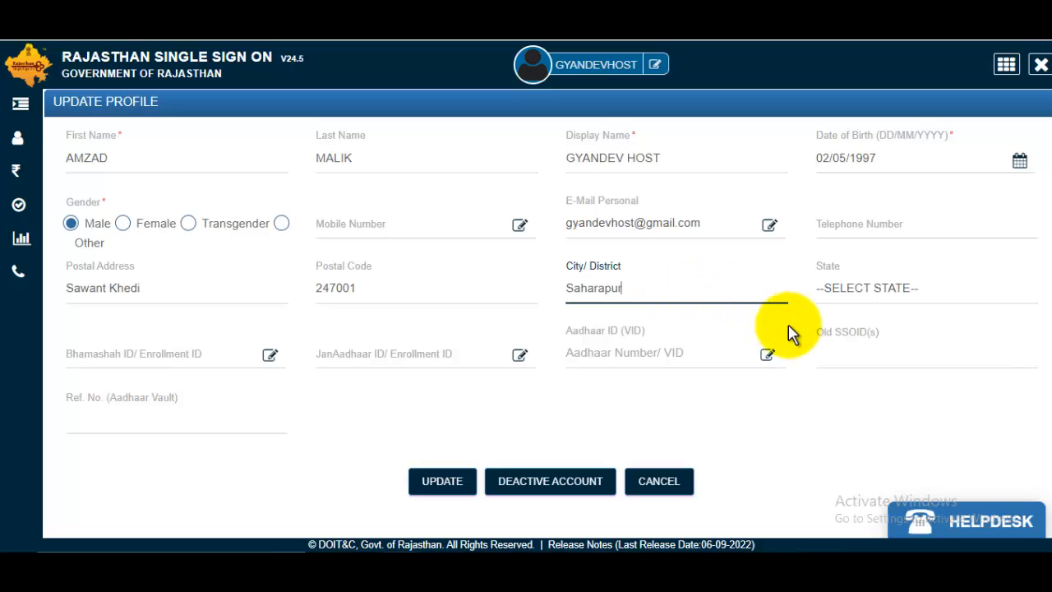
{"action": "left_click", "coordinate": [885, 287]}
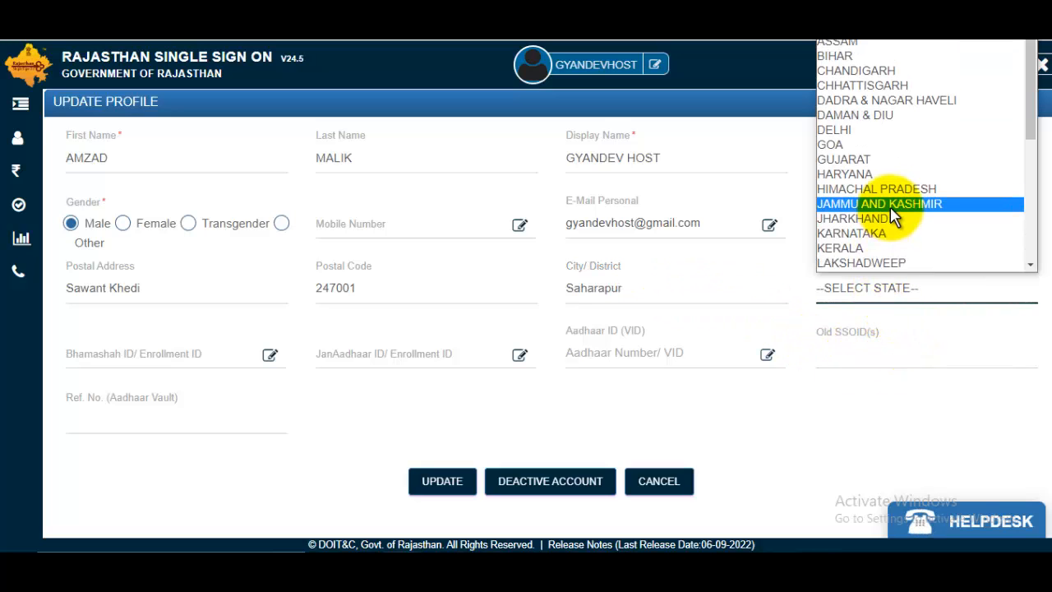
{"action": "scroll", "coordinate": [890, 207], "scroll_direction": "down", "scroll_amount": 3}
{"action": "scroll", "coordinate": [891, 206], "scroll_direction": "up", "scroll_amount": 3}
{"action": "key", "text": "r"}
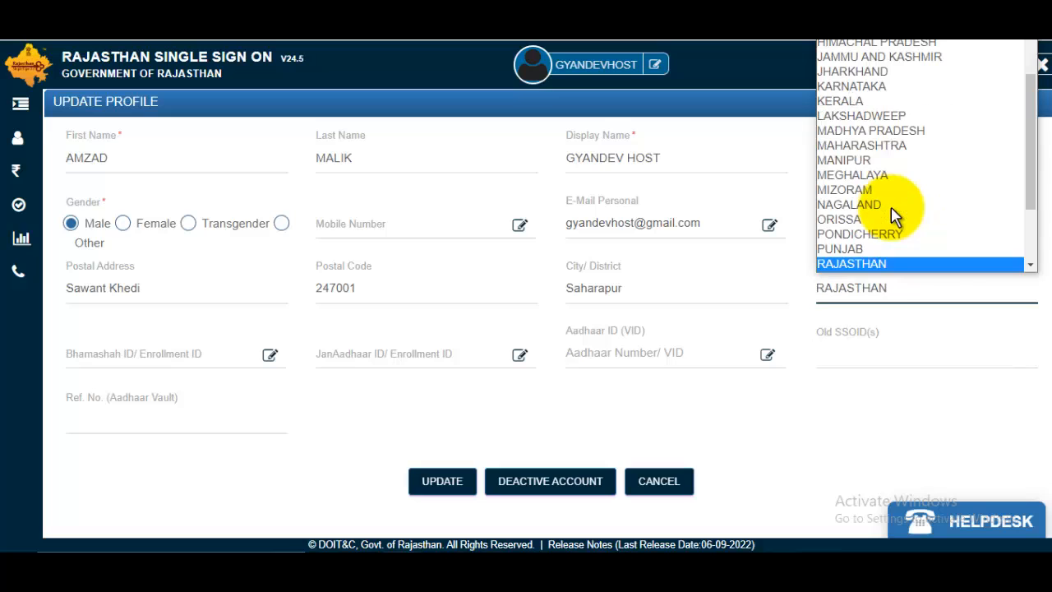
{"action": "left_click", "coordinate": [927, 264]}
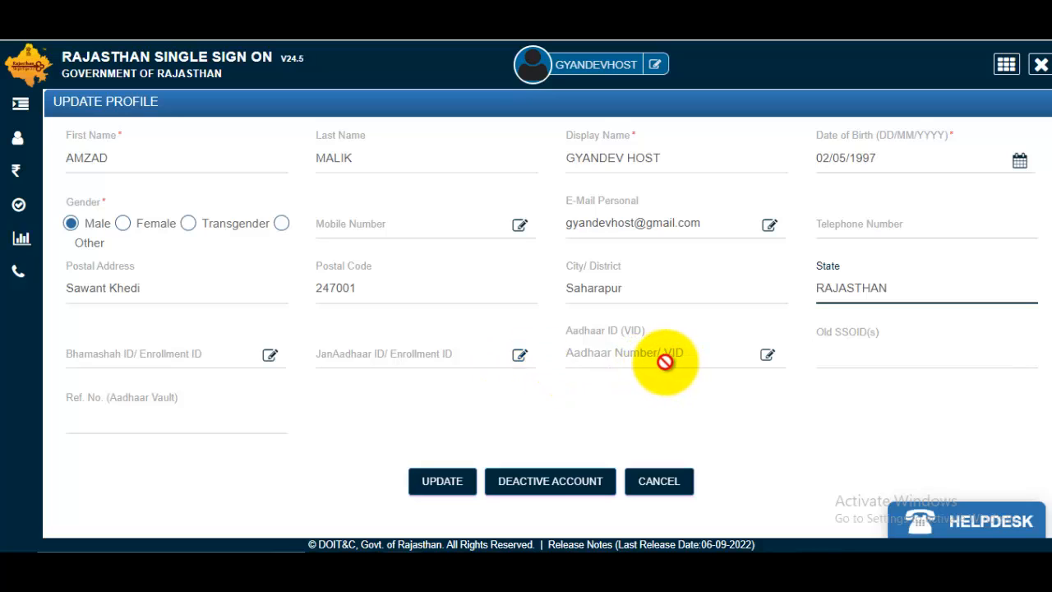
{"action": "left_click", "coordinate": [705, 354]}
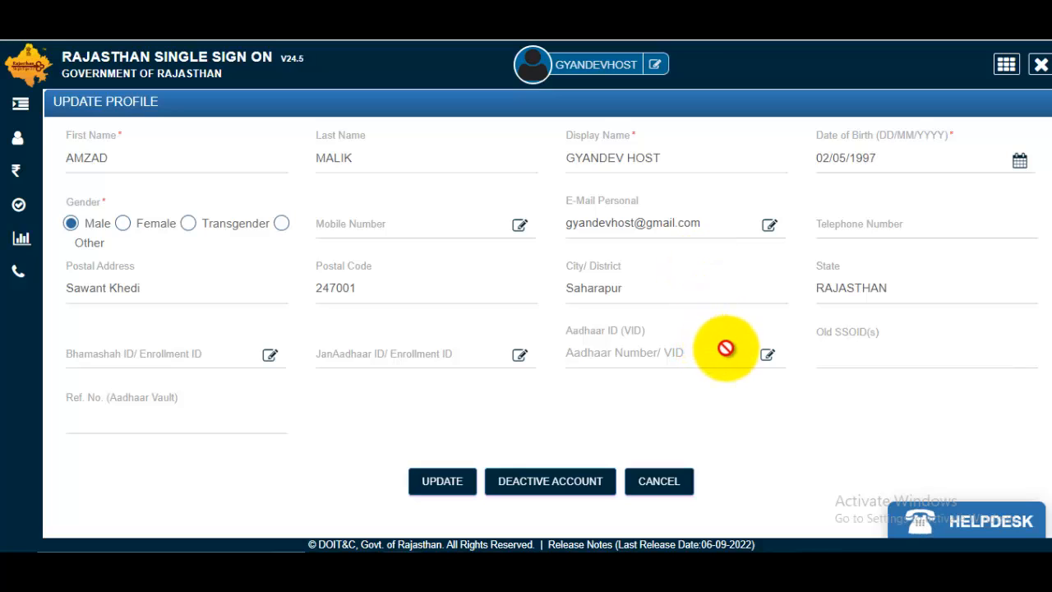
{"action": "left_click", "coordinate": [448, 485]}
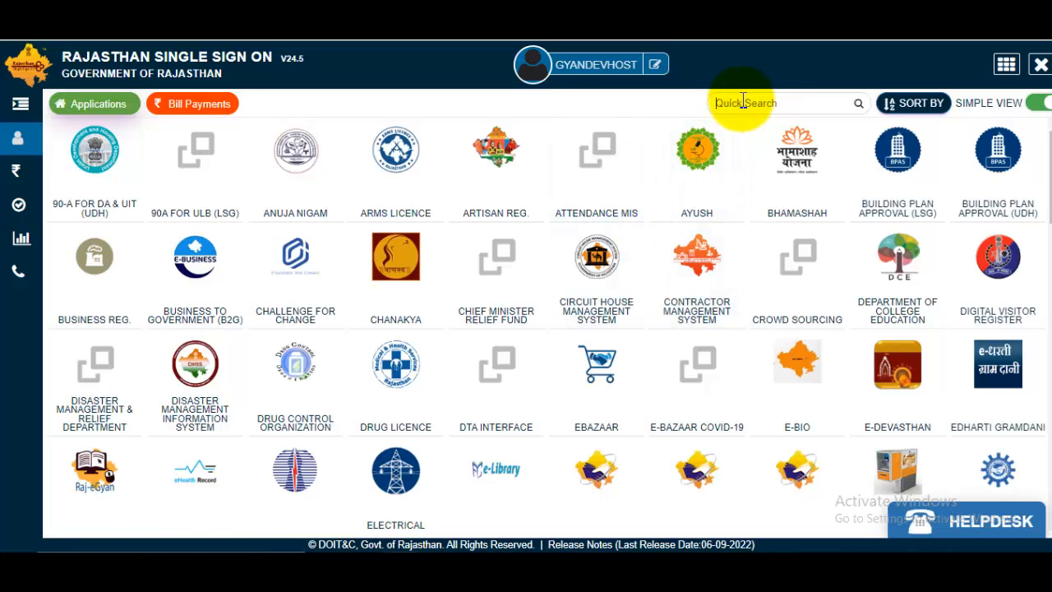
- Search 'rec' in Quick Search to reach the Recruitment portal's One Time Registration form
{"action": "type", "text": "rec"}
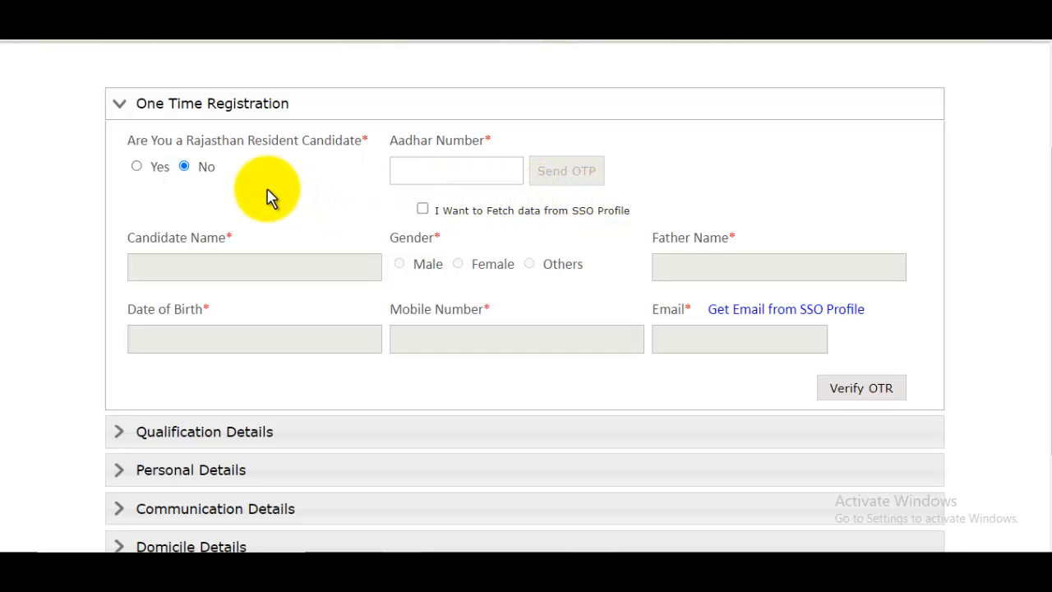
- Enter the Aadhaar number, fetch name, gender and birth date from the SSO profile, and add the father's name
{"action": "left_click", "coordinate": [428, 171]}
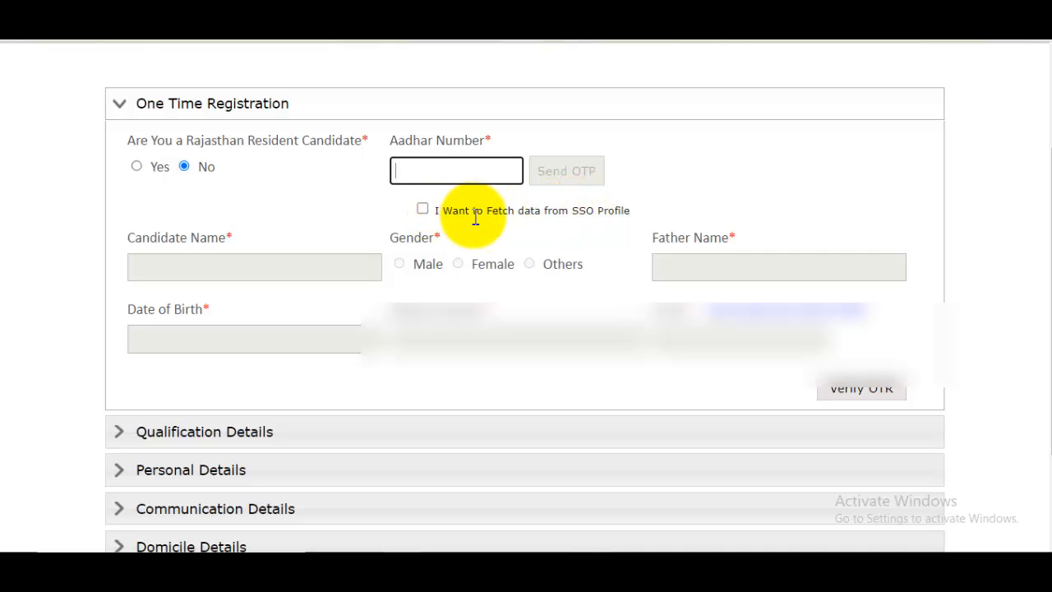
{"action": "left_click", "coordinate": [424, 211]}
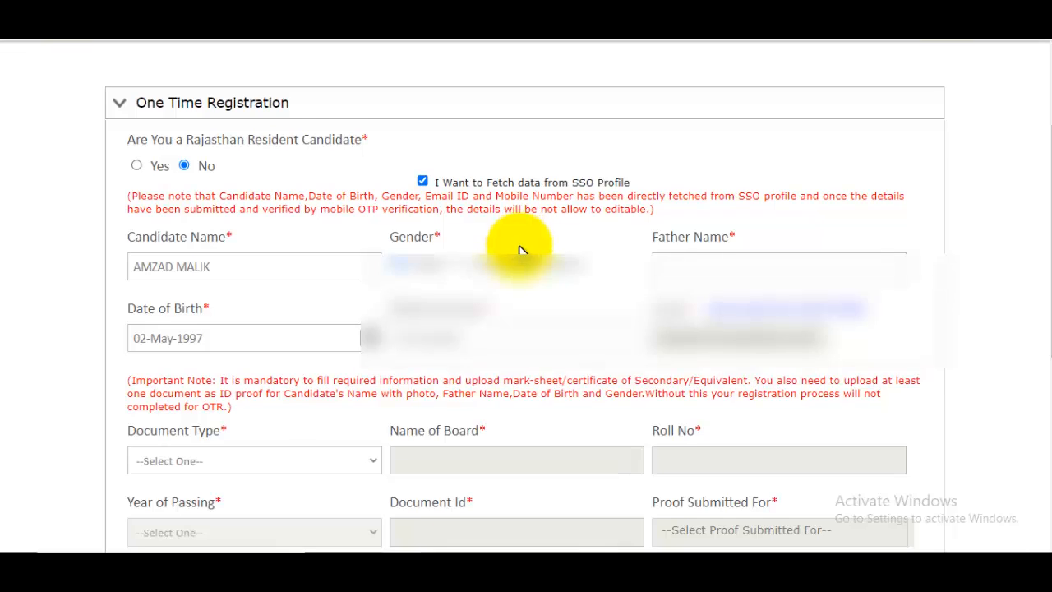
{"action": "scroll", "coordinate": [493, 255], "scroll_direction": "down", "scroll_amount": 1}
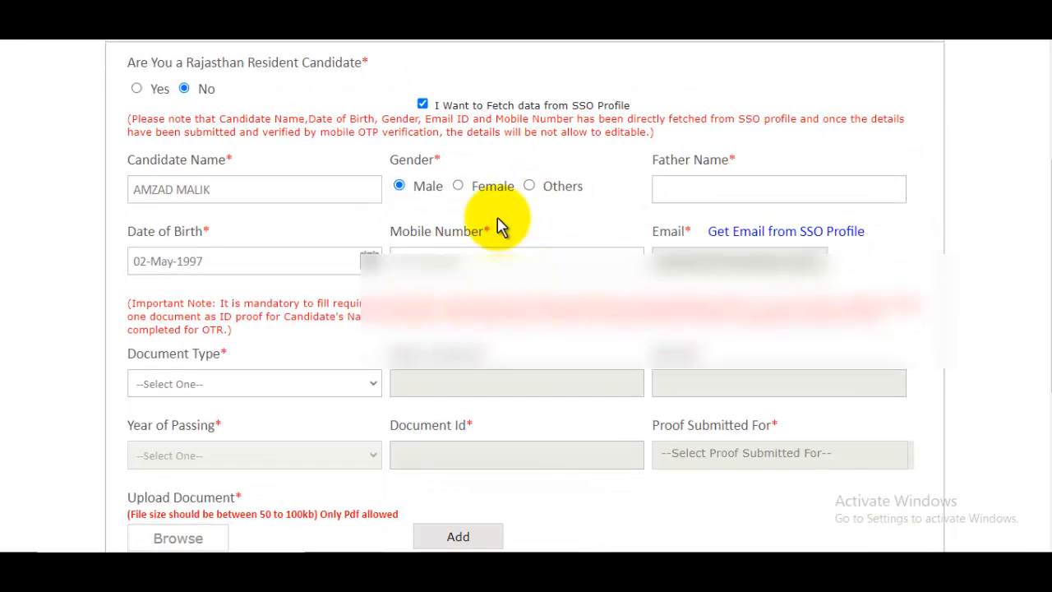
{"action": "left_click", "coordinate": [285, 193]}
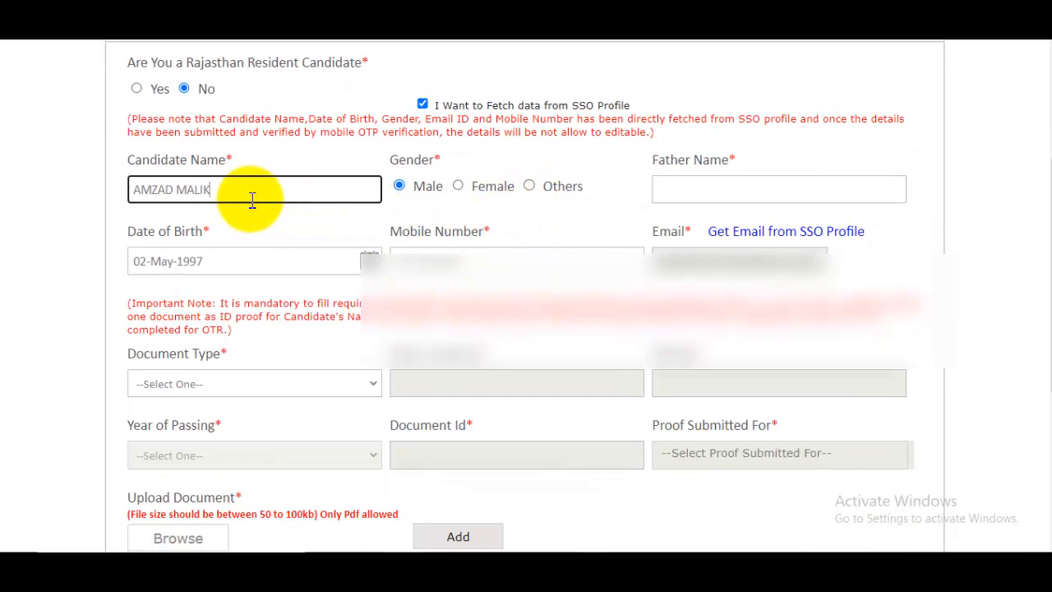
{"action": "left_click", "coordinate": [792, 191]}
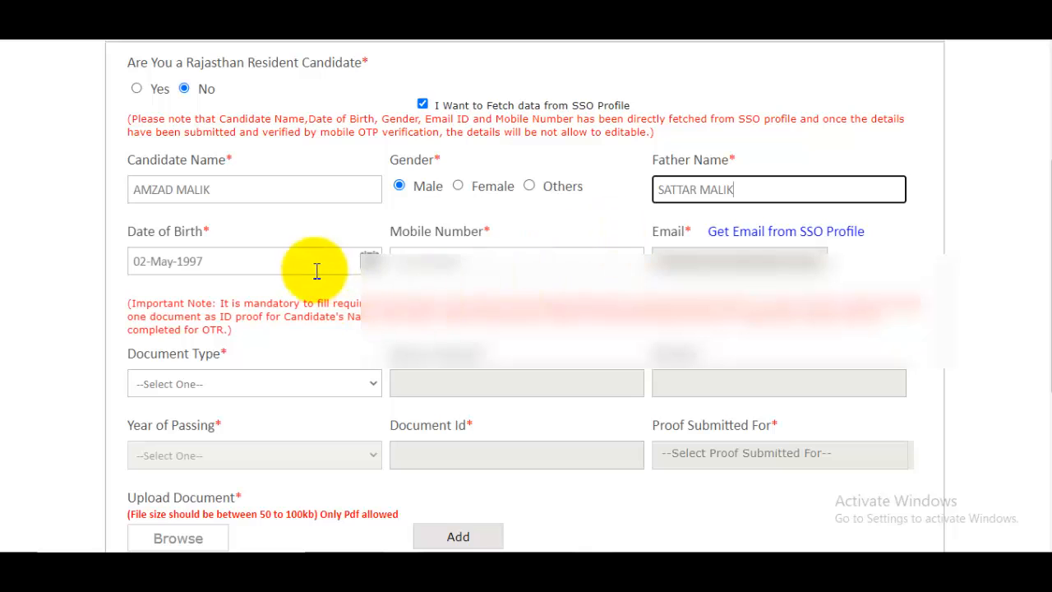
{"action": "left_click", "coordinate": [216, 267]}
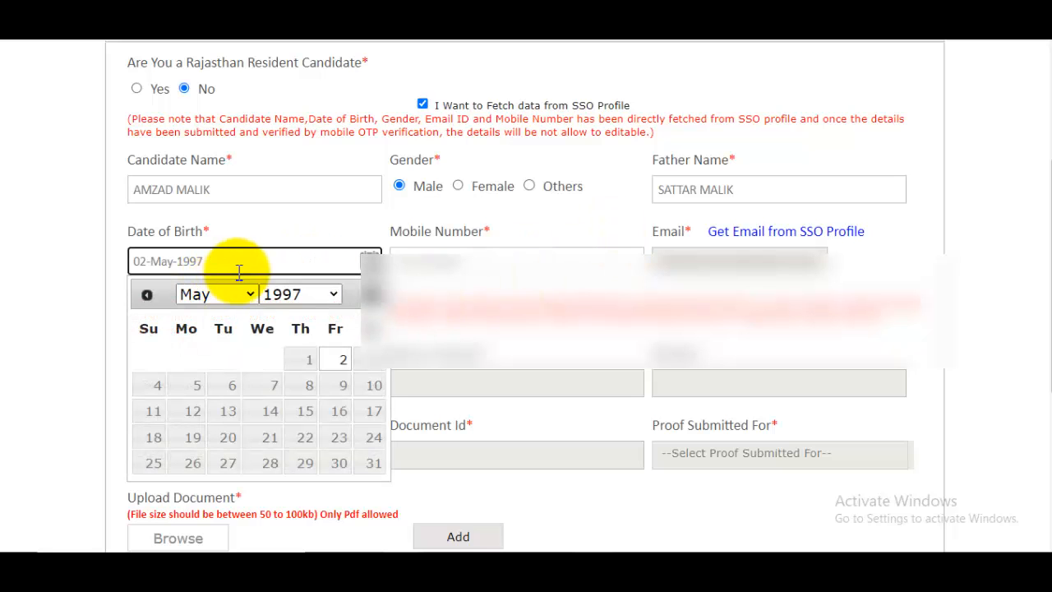
{"action": "left_click", "coordinate": [282, 237]}
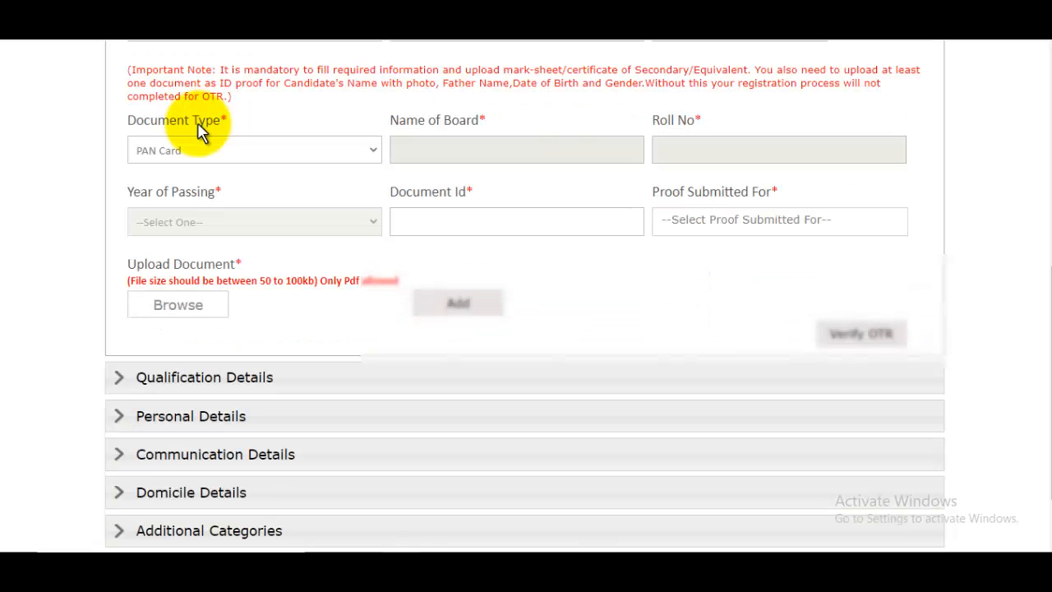
- Set the qualification Document Type to Secondary/Equivalent
{"action": "left_click_drag", "start_coordinate": [154, 136], "coordinate": [207, 125]}
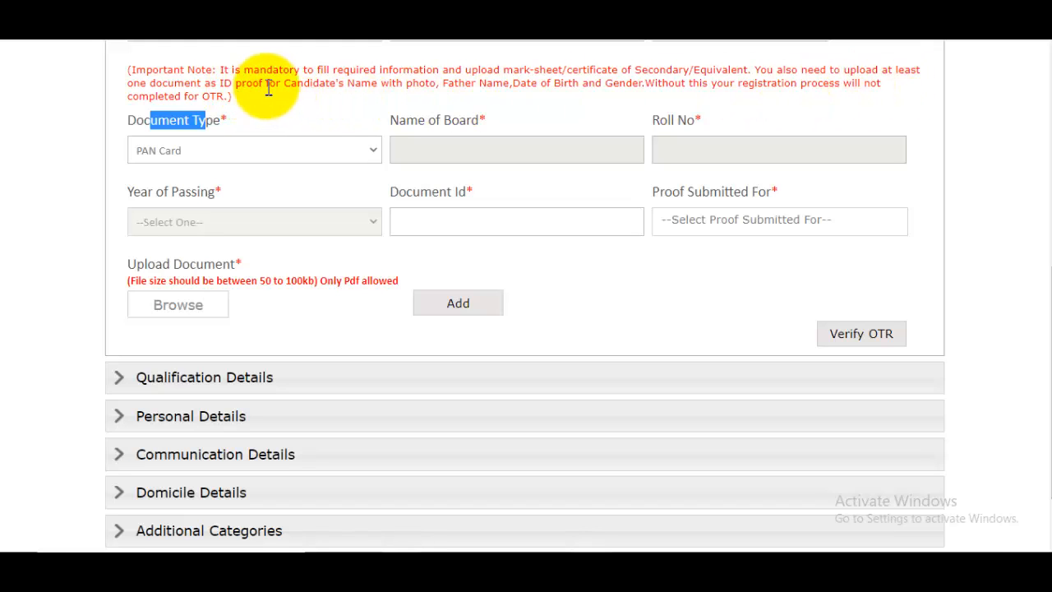
{"action": "left_click_drag", "start_coordinate": [360, 83], "coordinate": [379, 83]}
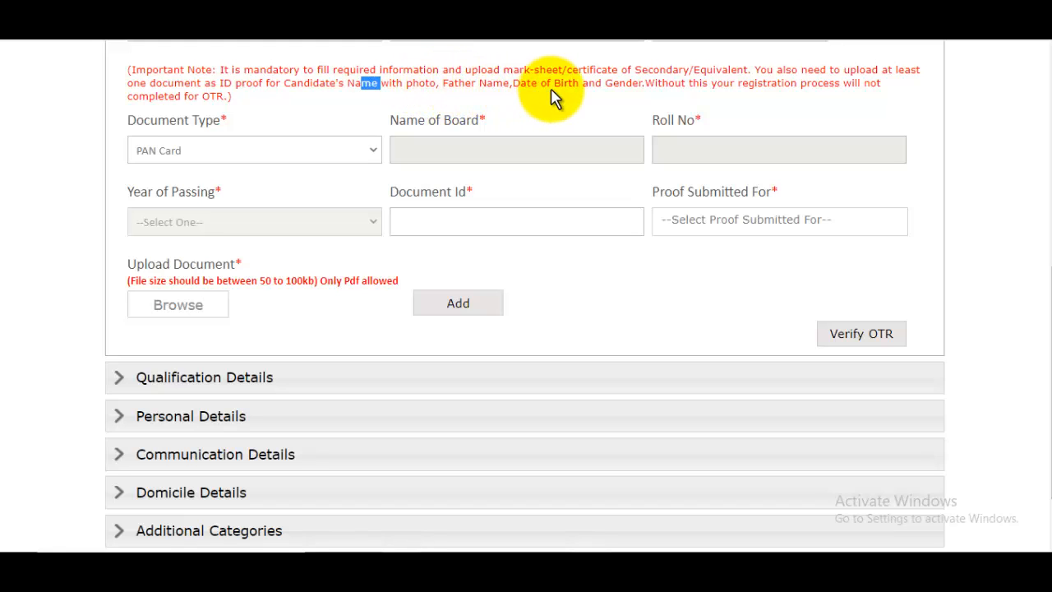
{"action": "left_click", "coordinate": [222, 158]}
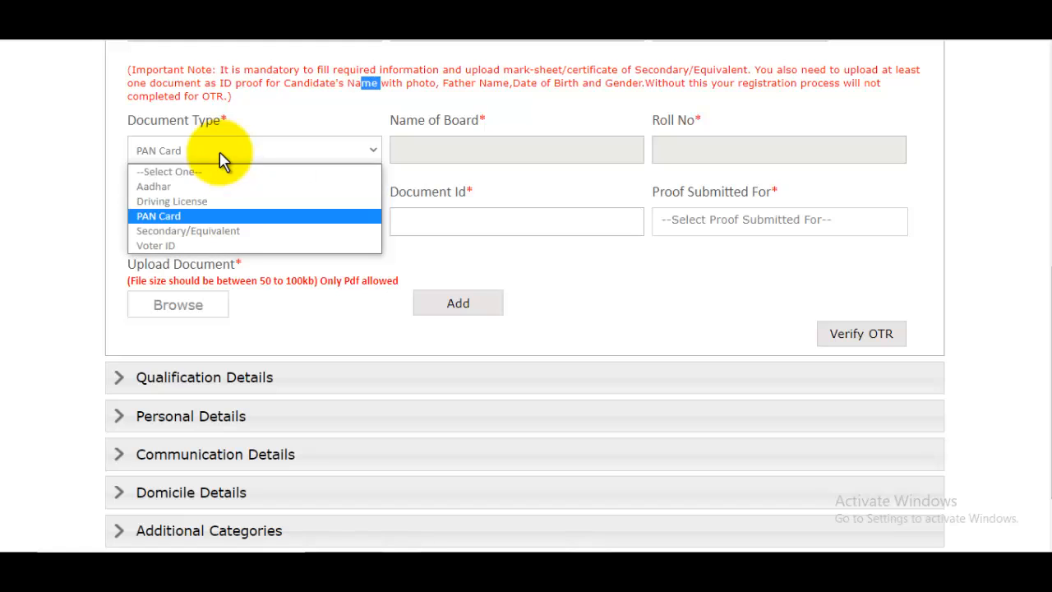
{"action": "left_click", "coordinate": [182, 229]}
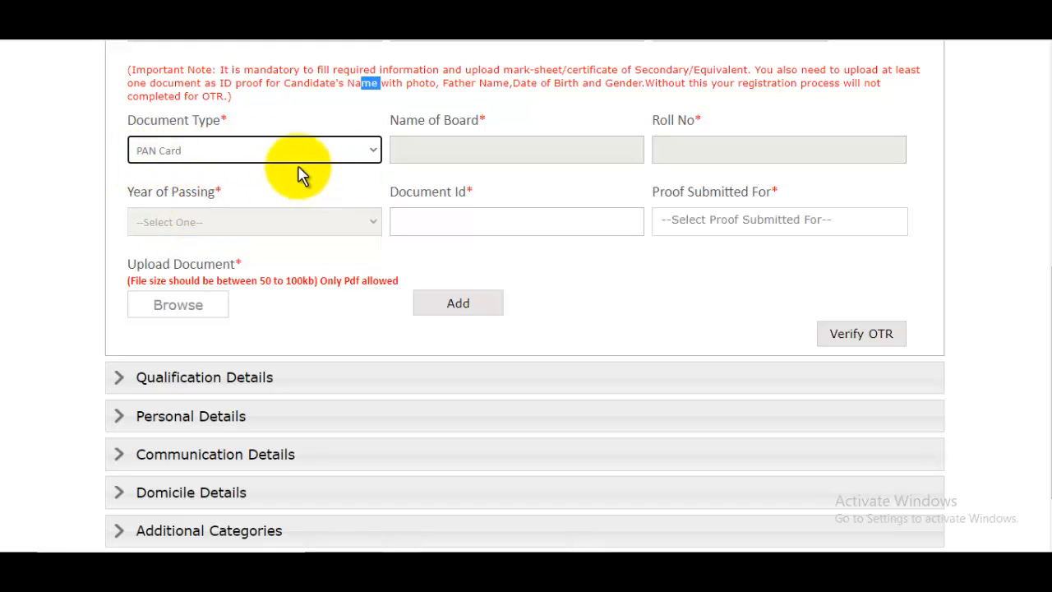
{"action": "left_click", "coordinate": [272, 158]}
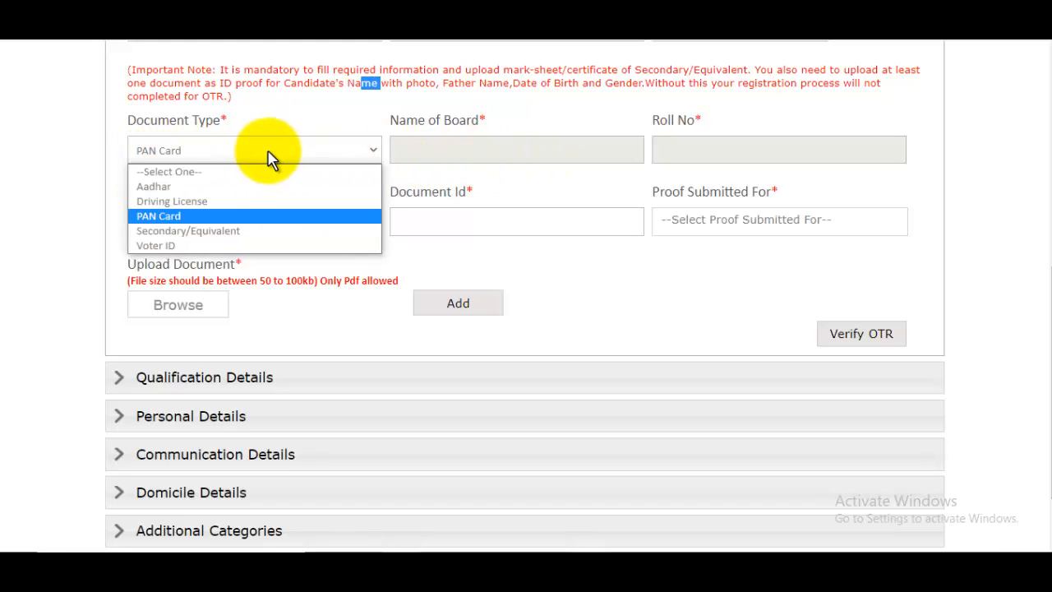
{"action": "left_click", "coordinate": [202, 233]}
- Enter board UP BOARD, the roll number and passing year 2013, then add the marksheet
{"action": "left_click", "coordinate": [496, 152]}
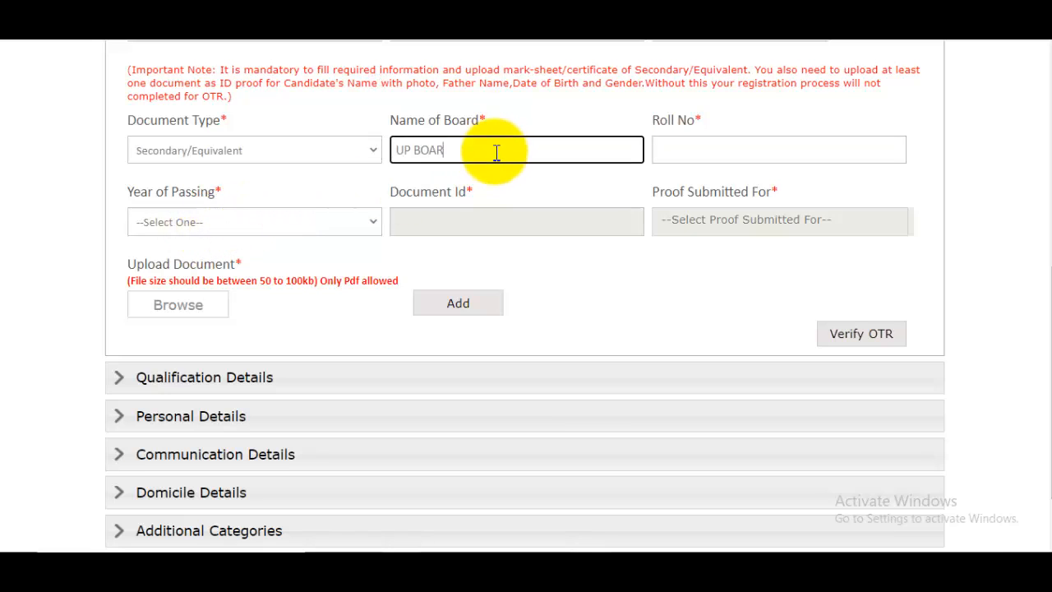
{"action": "left_click", "coordinate": [683, 153]}
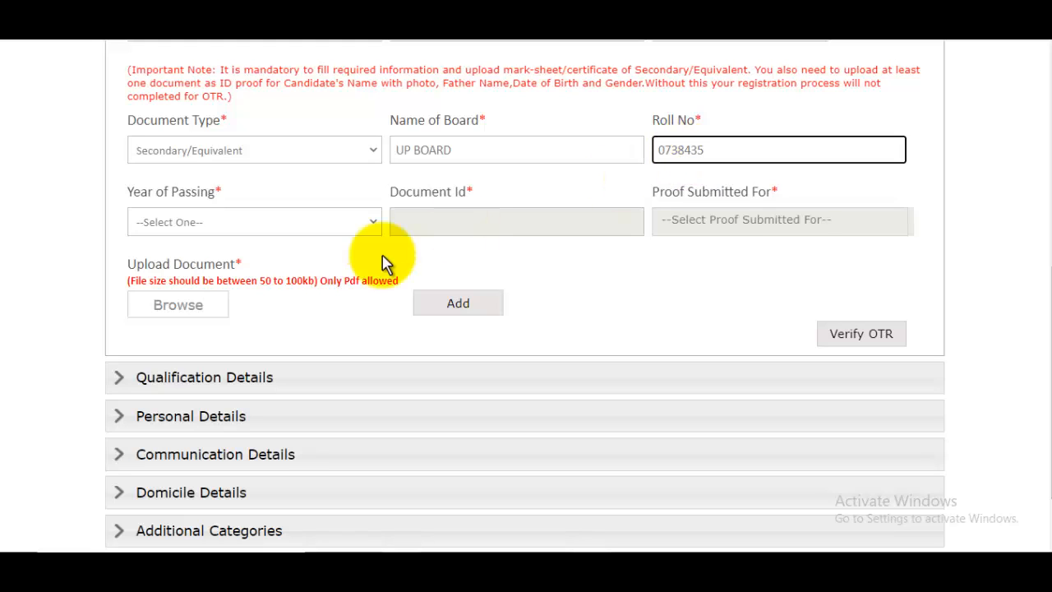
{"action": "left_click", "coordinate": [247, 230]}
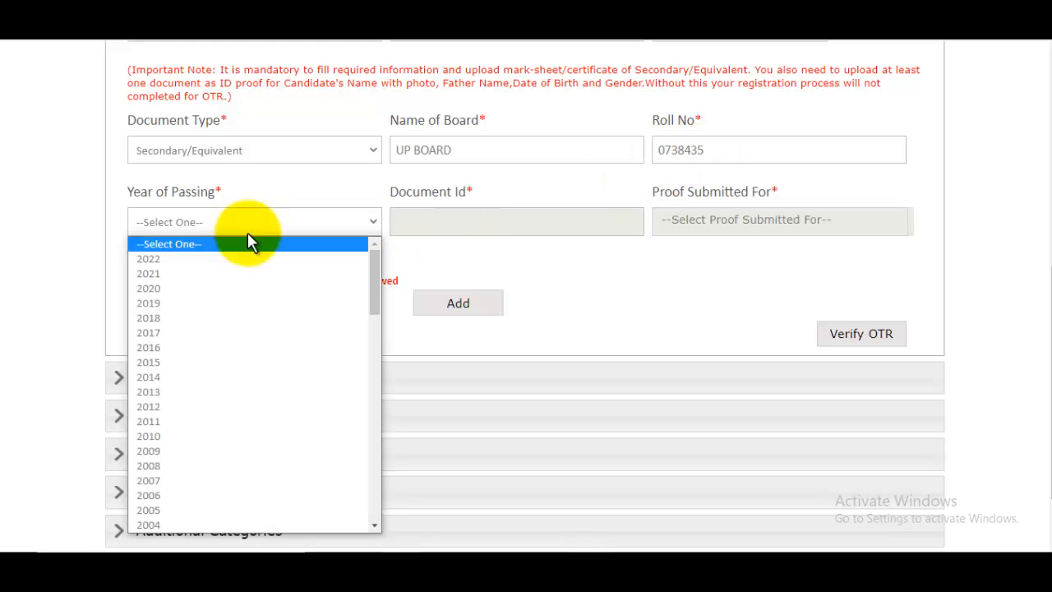
{"action": "left_click", "coordinate": [186, 391]}
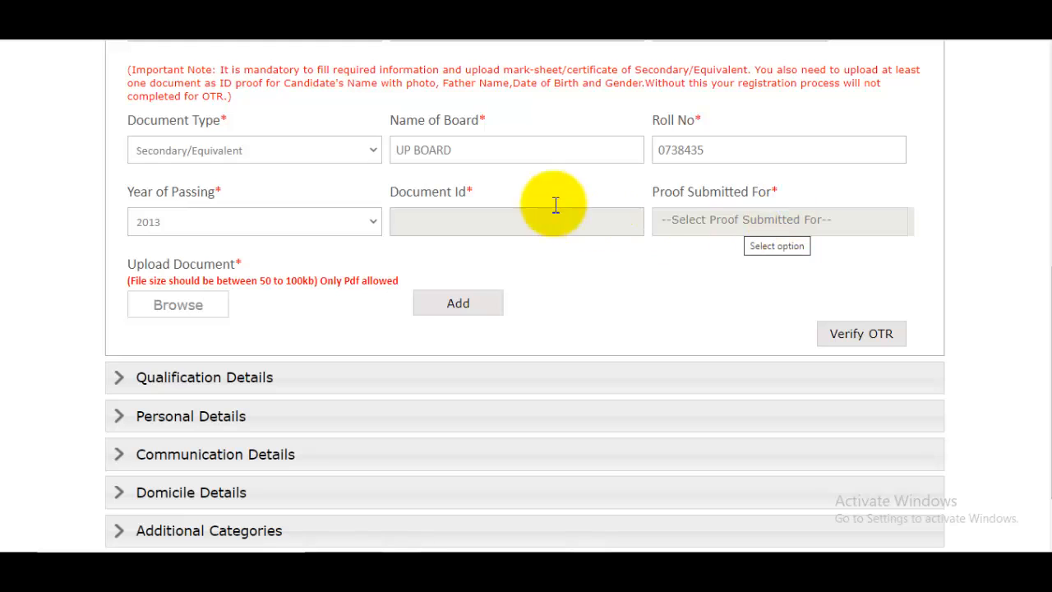
{"action": "left_click", "coordinate": [203, 150]}
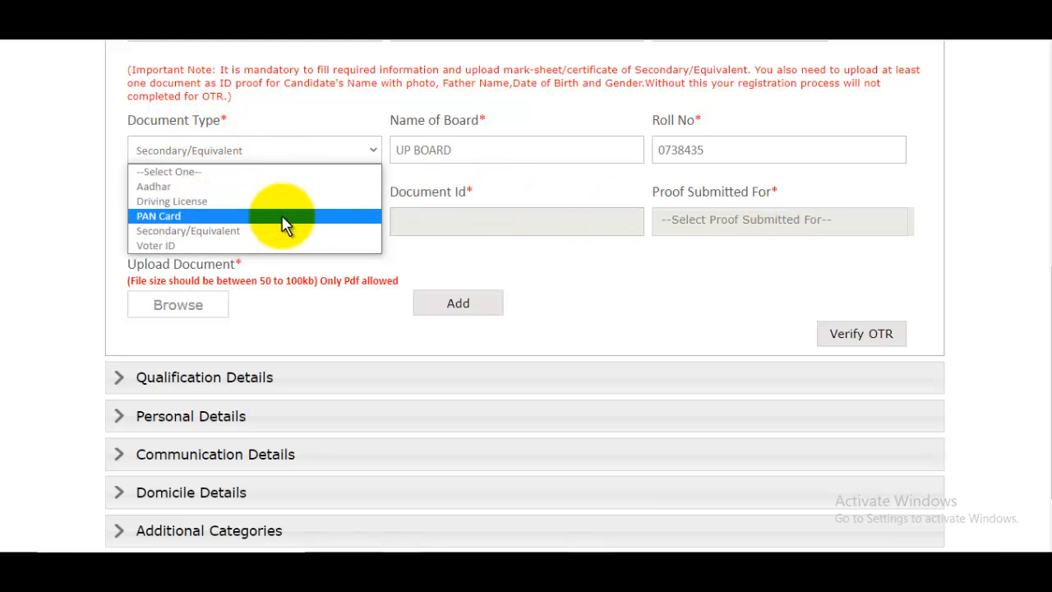
{"action": "left_click", "coordinate": [742, 261]}
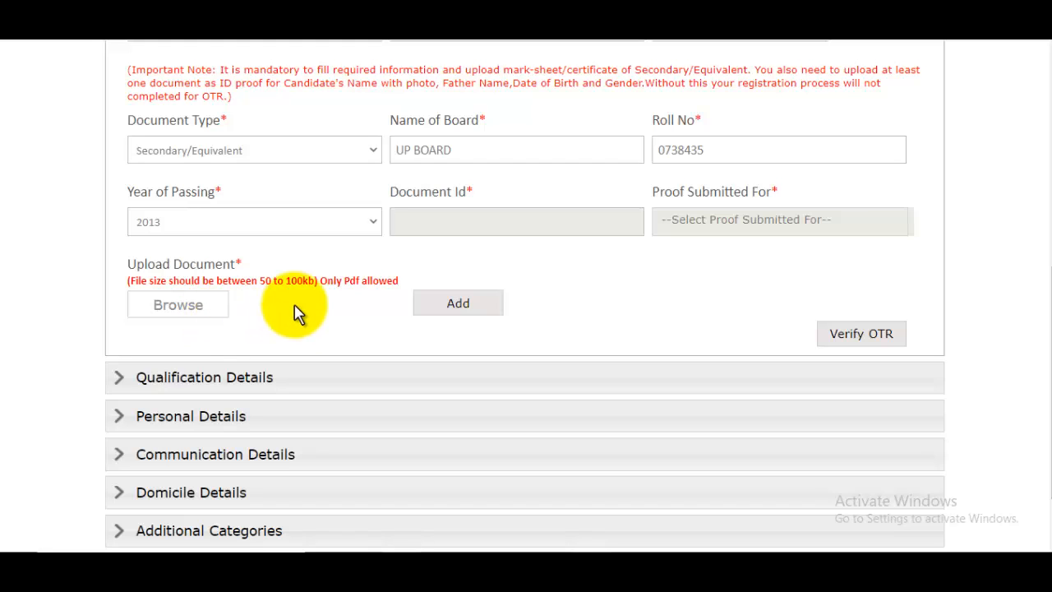
{"action": "left_click", "coordinate": [458, 303]}
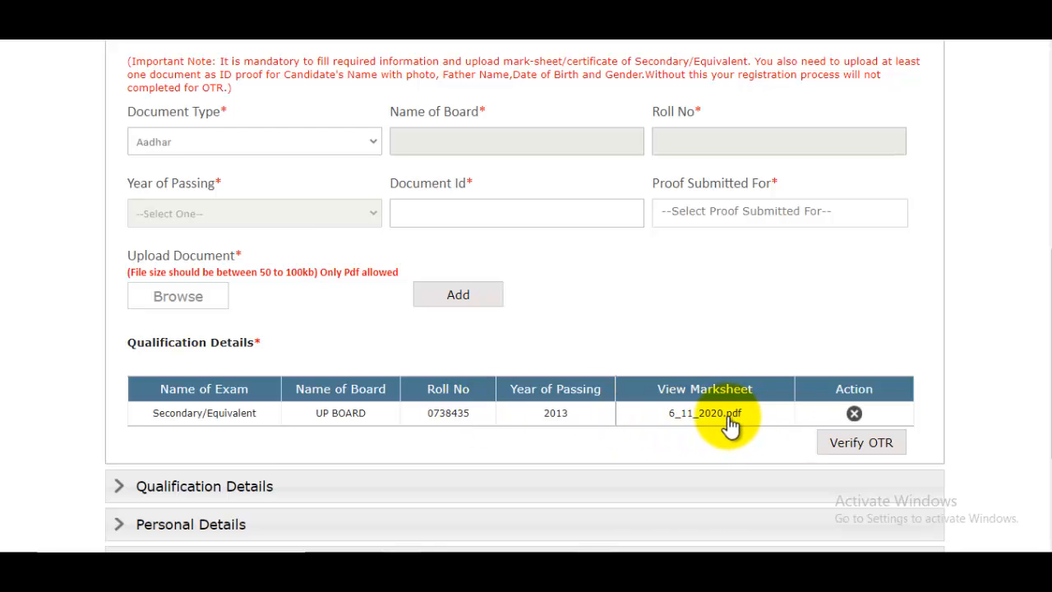
- Choose Aadhar as the document type and start entering its Document Id
{"action": "scroll", "coordinate": [729, 425], "scroll_direction": "up", "scroll_amount": 2}
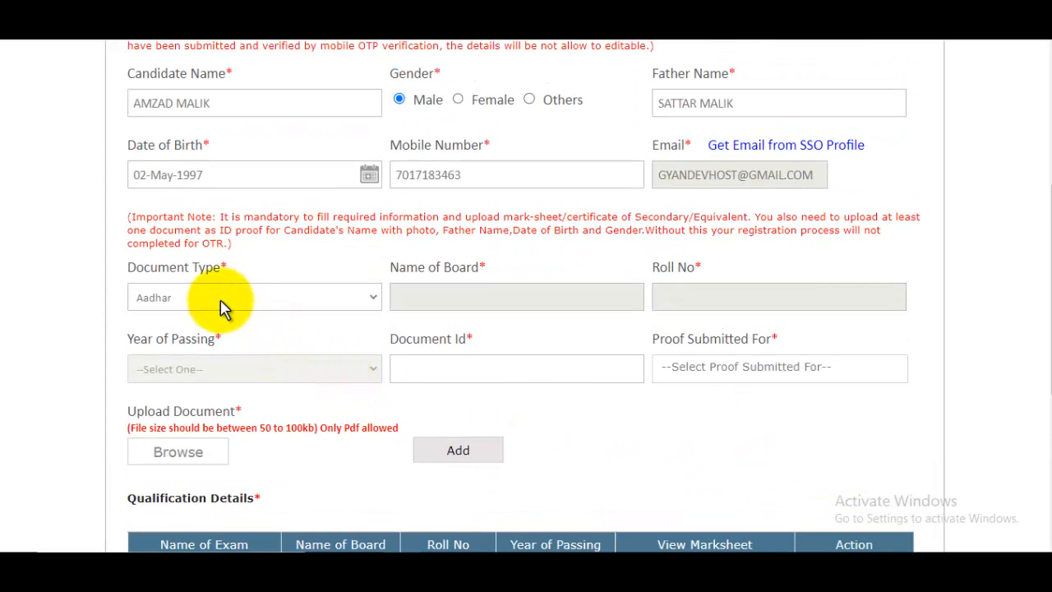
{"action": "left_click", "coordinate": [190, 295]}
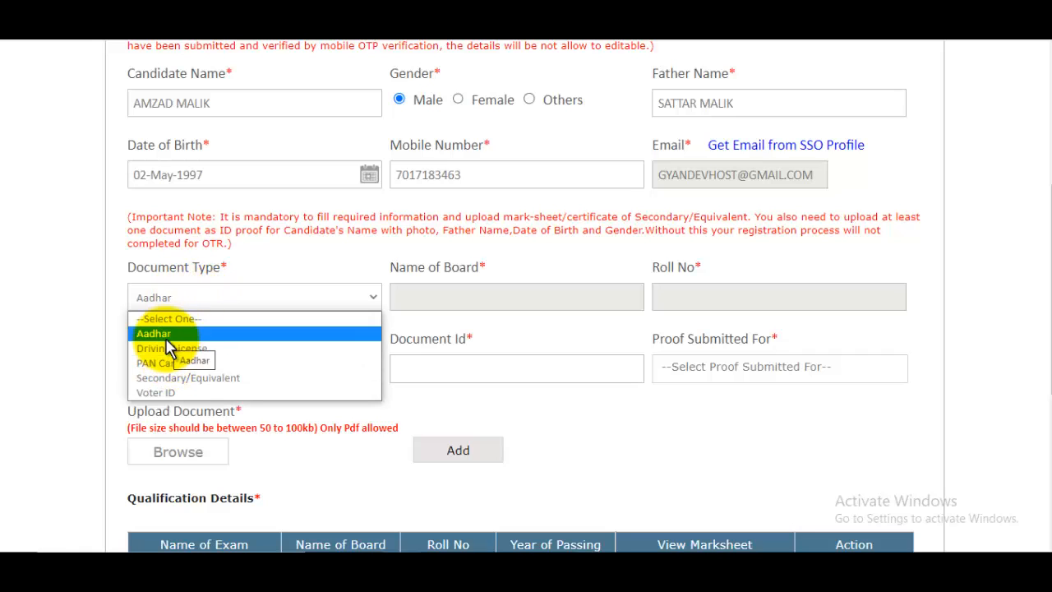
{"action": "left_click", "coordinate": [166, 337]}
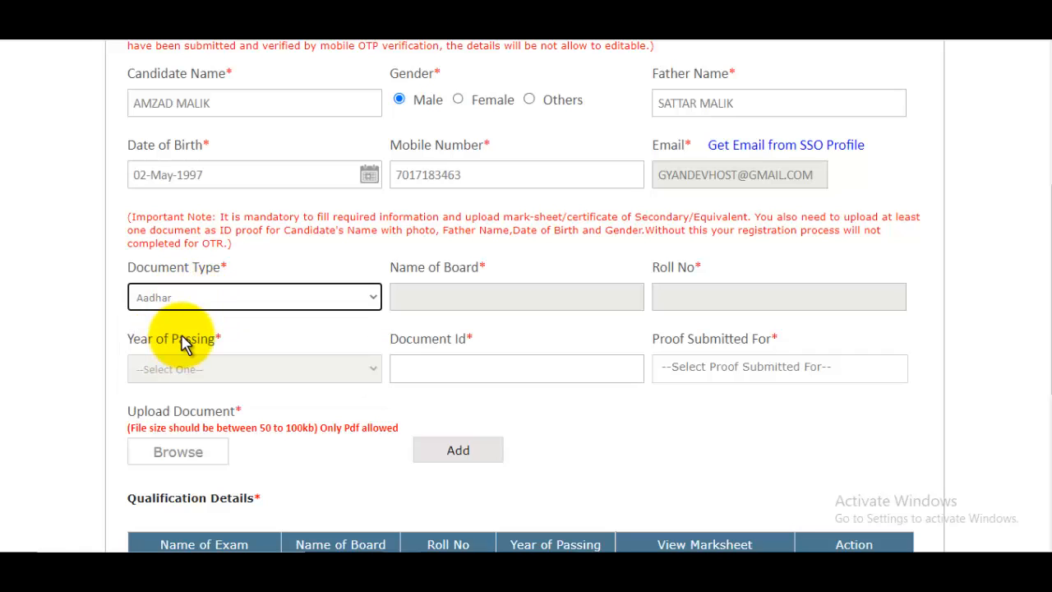
{"action": "left_click", "coordinate": [469, 374]}
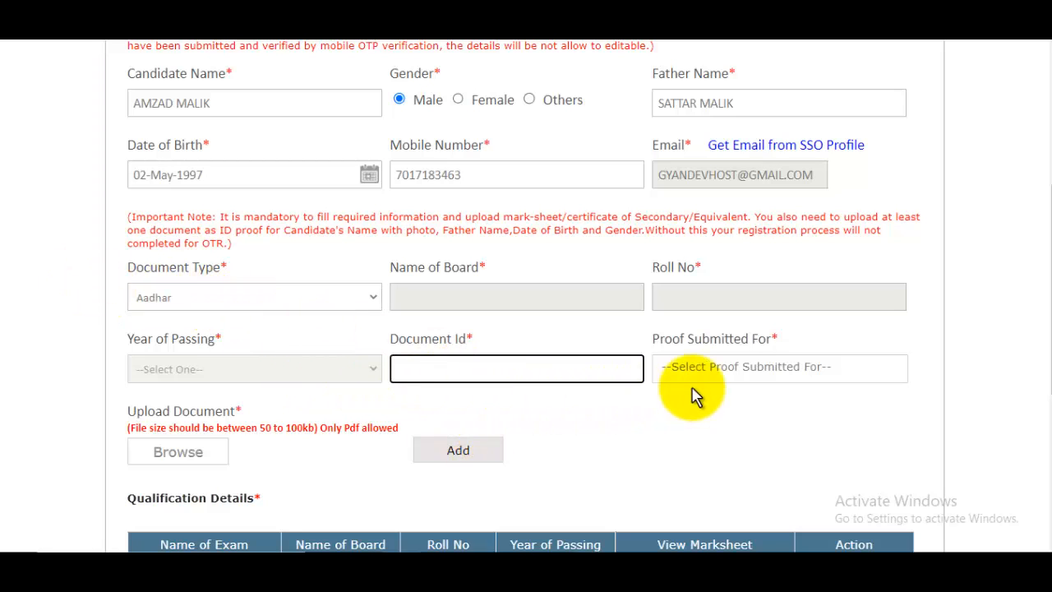
- Mark the Aadhar as proof of candidate name, father name, date of birth and gender, then add it
{"action": "left_click", "coordinate": [748, 376]}
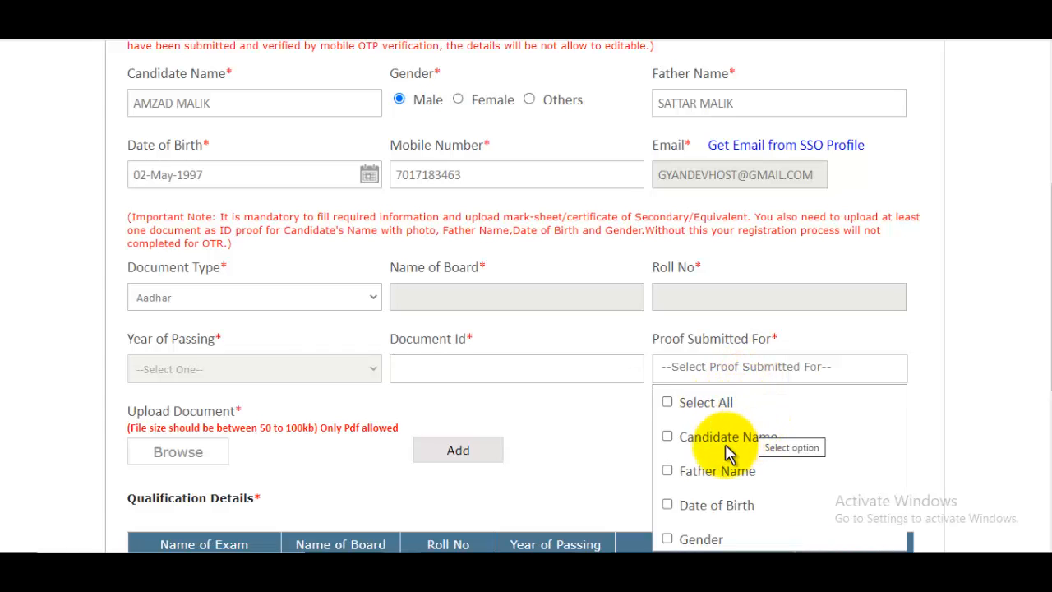
{"action": "left_click", "coordinate": [668, 438]}
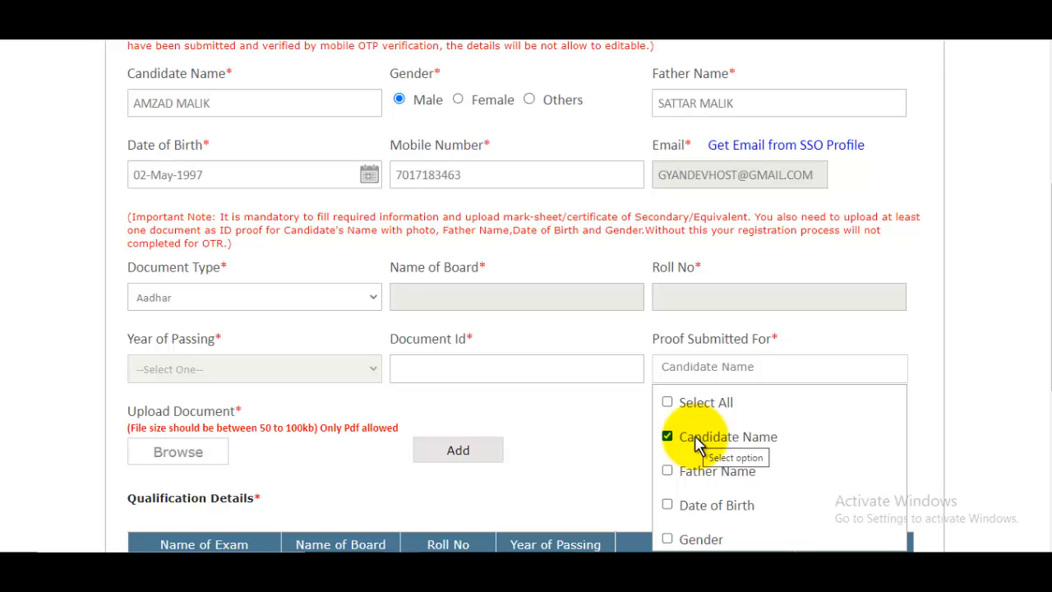
{"action": "left_click", "coordinate": [668, 472]}
{"action": "scroll", "coordinate": [744, 466], "scroll_direction": "down", "scroll_amount": 1}
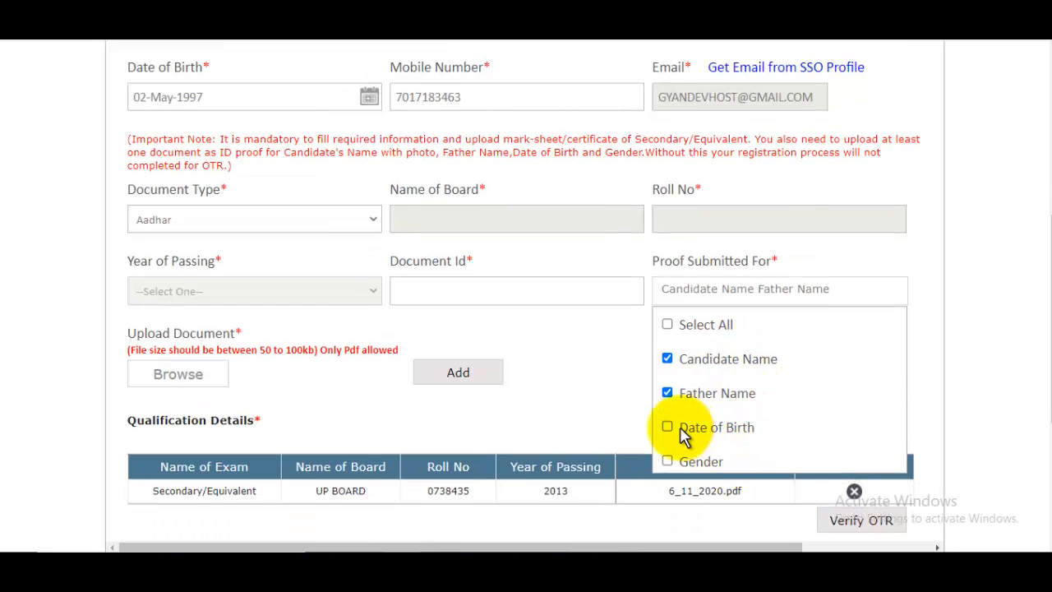
{"action": "left_click", "coordinate": [668, 504]}
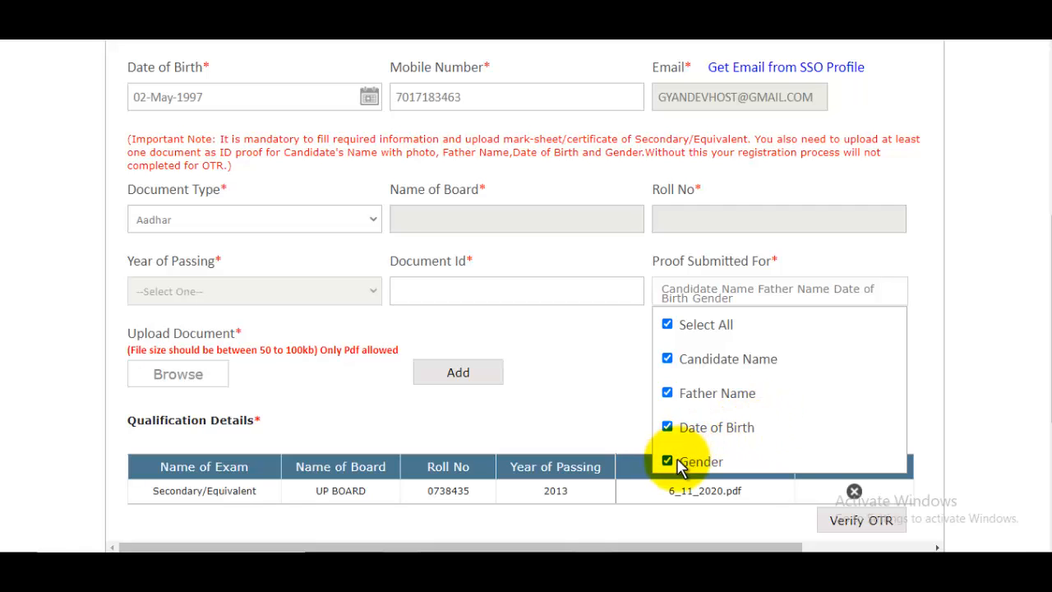
{"action": "left_click", "coordinate": [955, 315]}
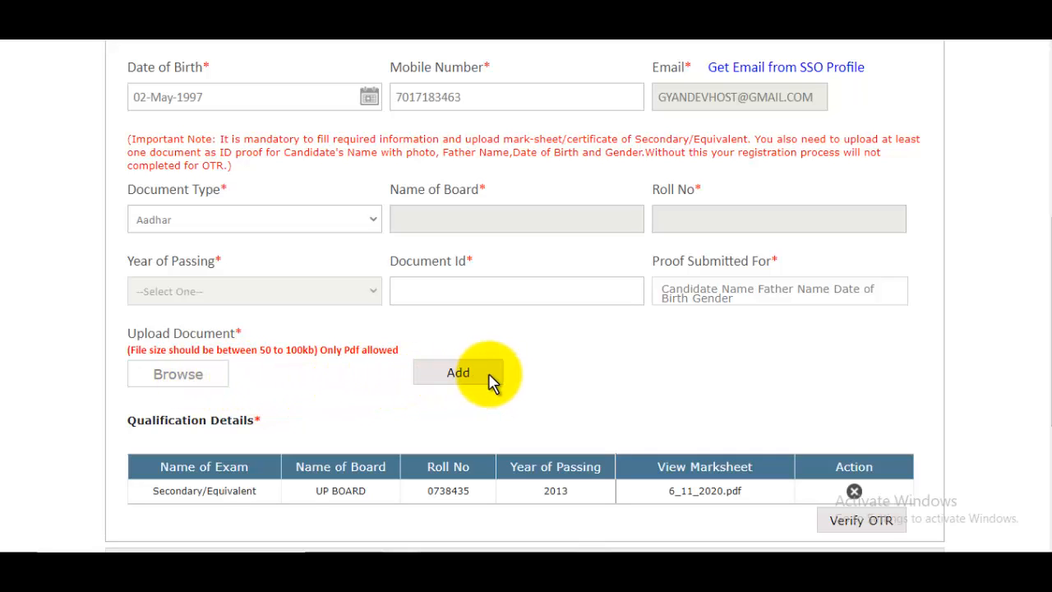
{"action": "left_click", "coordinate": [458, 373]}
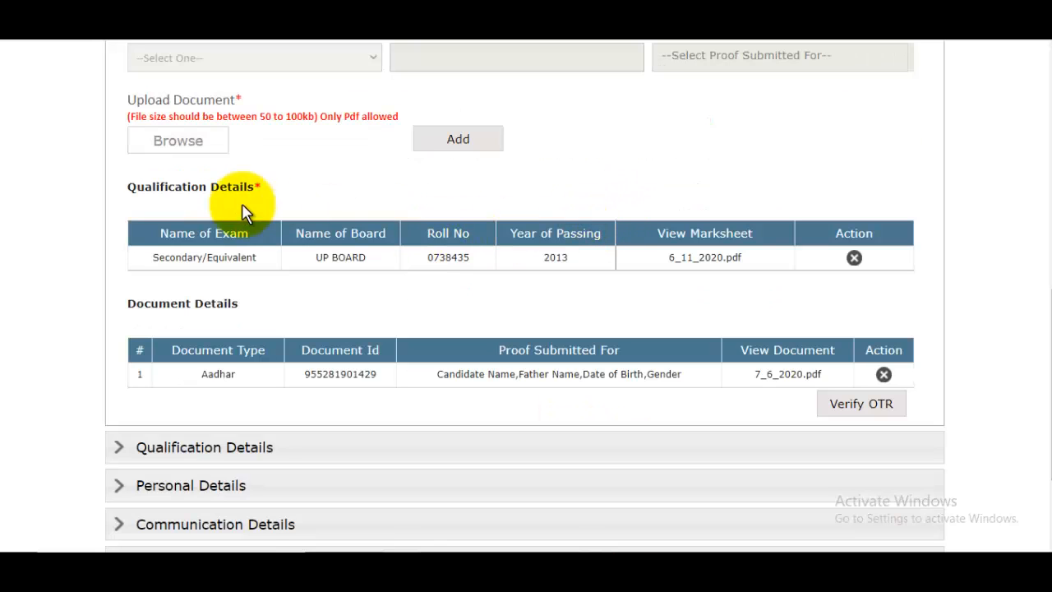
{"action": "left_click_drag", "start_coordinate": [152, 187], "coordinate": [182, 186]}
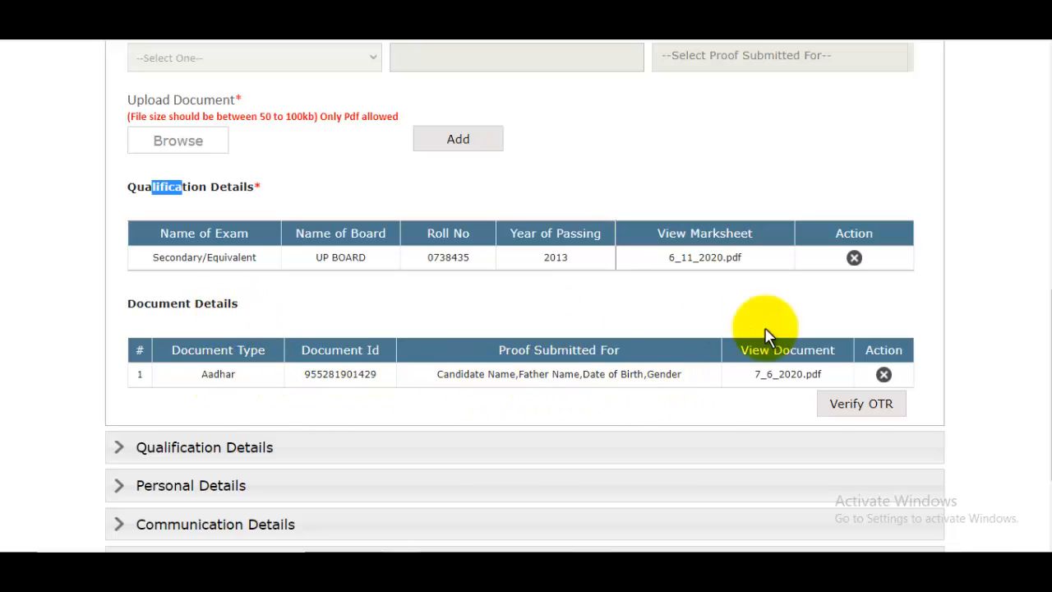
- Final-submit the OTR details, verify the OTP and acknowledge the registration-saved message
{"action": "left_click", "coordinate": [873, 410]}
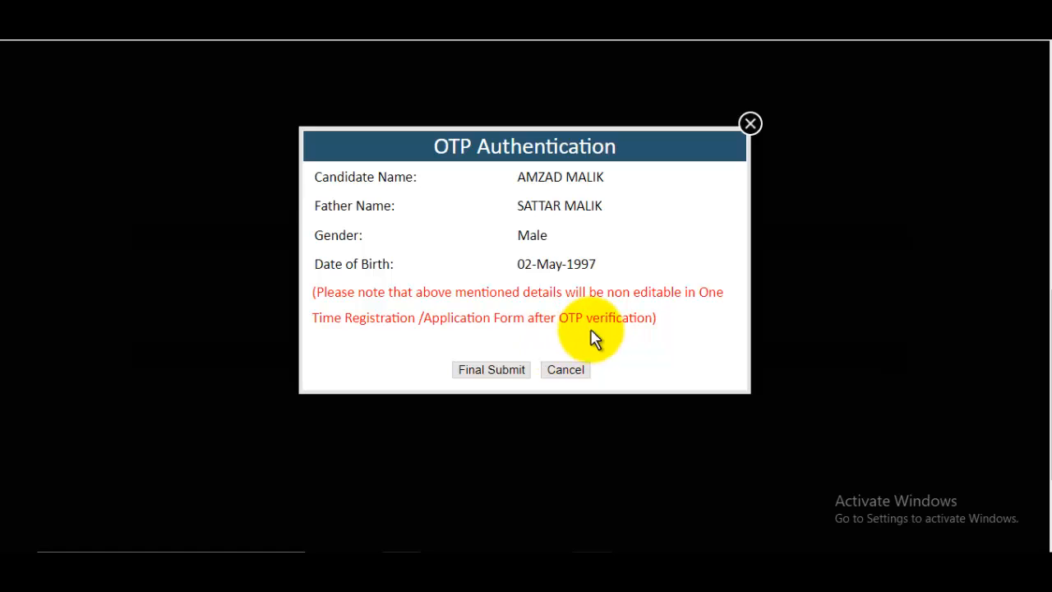
{"action": "left_click", "coordinate": [486, 369]}
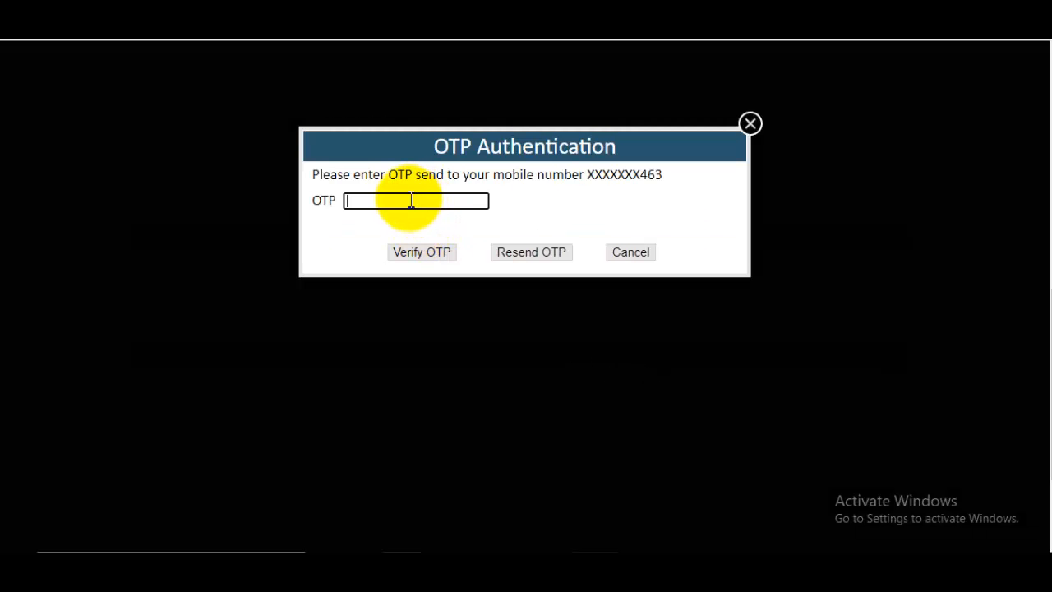
{"action": "left_click", "coordinate": [430, 255]}
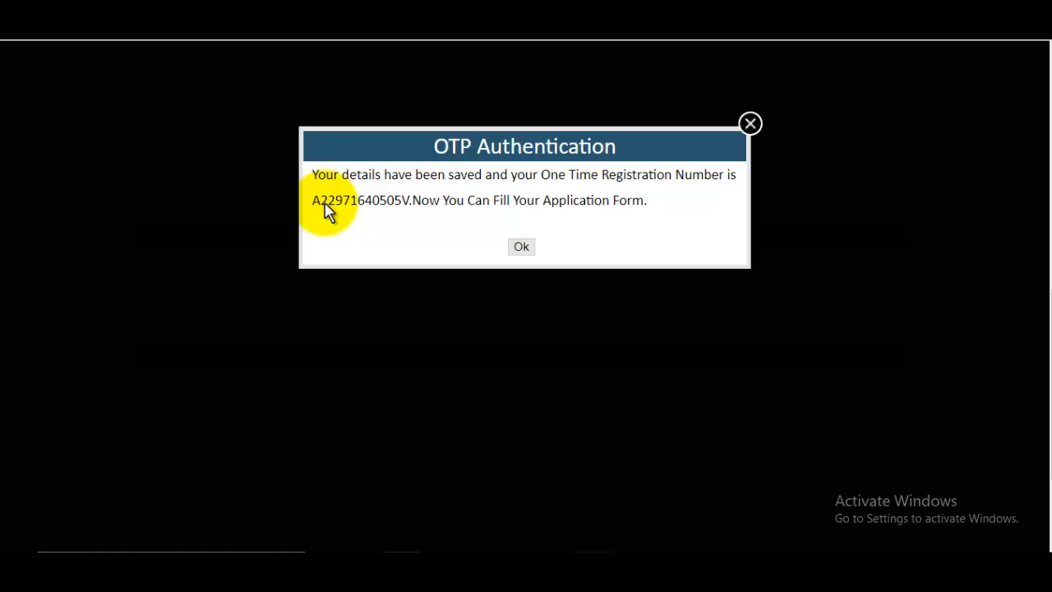
{"action": "left_click", "coordinate": [521, 247]}
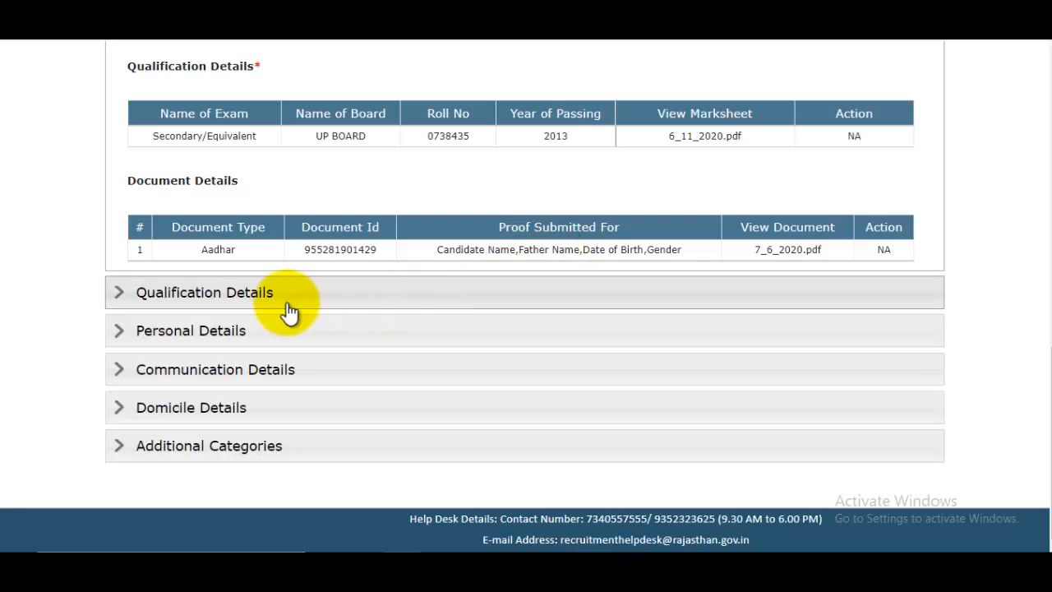
- In the Secondary row, choose UP Board-UTTAR PRADESH, NOT APPLICABLE subject group and year 2013
{"action": "left_click", "coordinate": [329, 300]}
{"action": "scroll", "coordinate": [410, 296], "scroll_direction": "down", "scroll_amount": 2}
{"action": "left_click", "coordinate": [251, 252]}
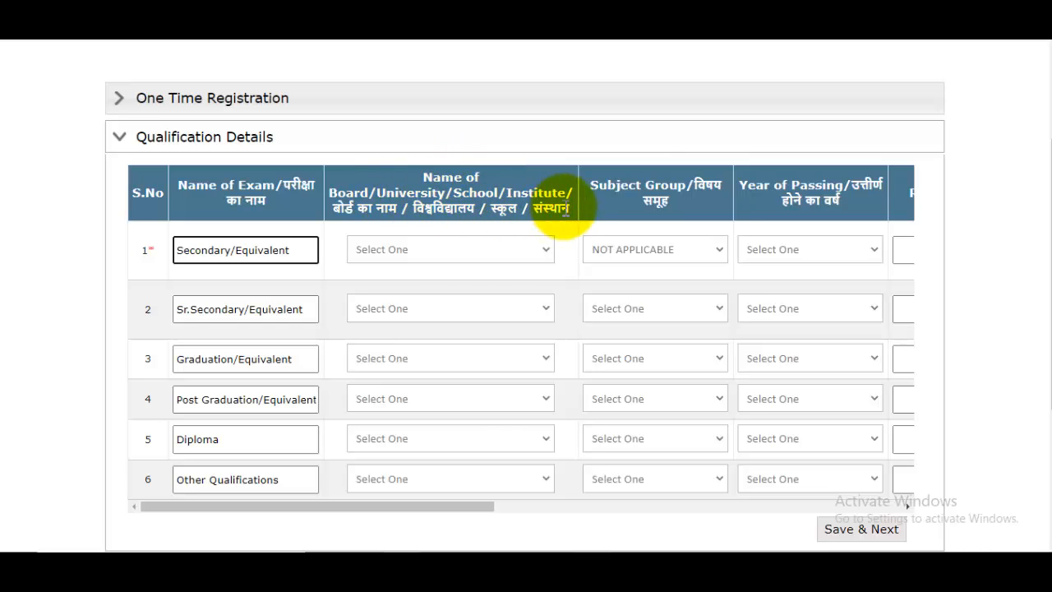
{"action": "left_click", "coordinate": [404, 250]}
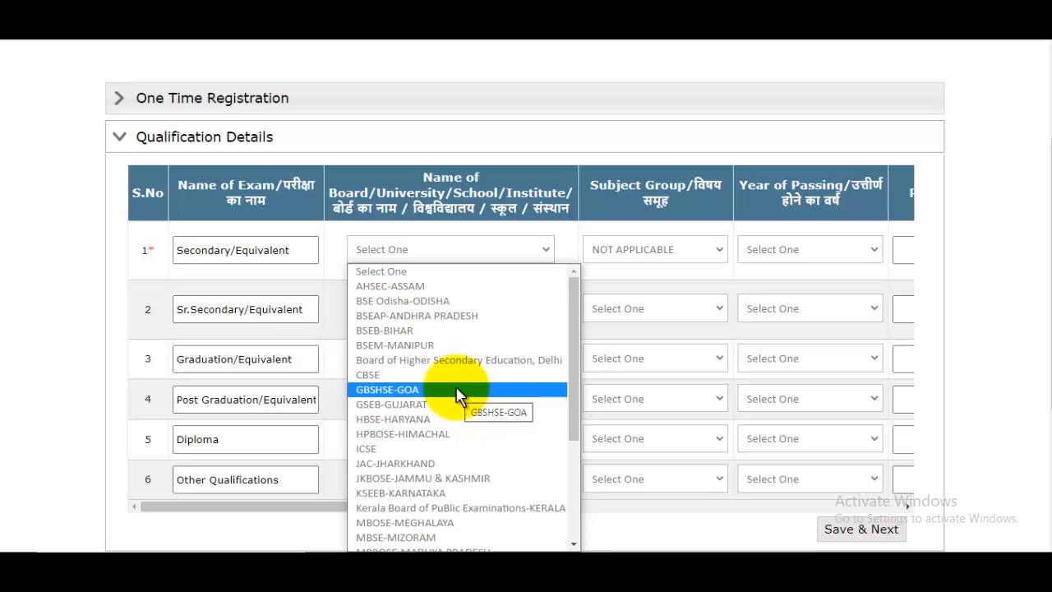
{"action": "scroll", "coordinate": [452, 369], "scroll_direction": "down", "scroll_amount": 5}
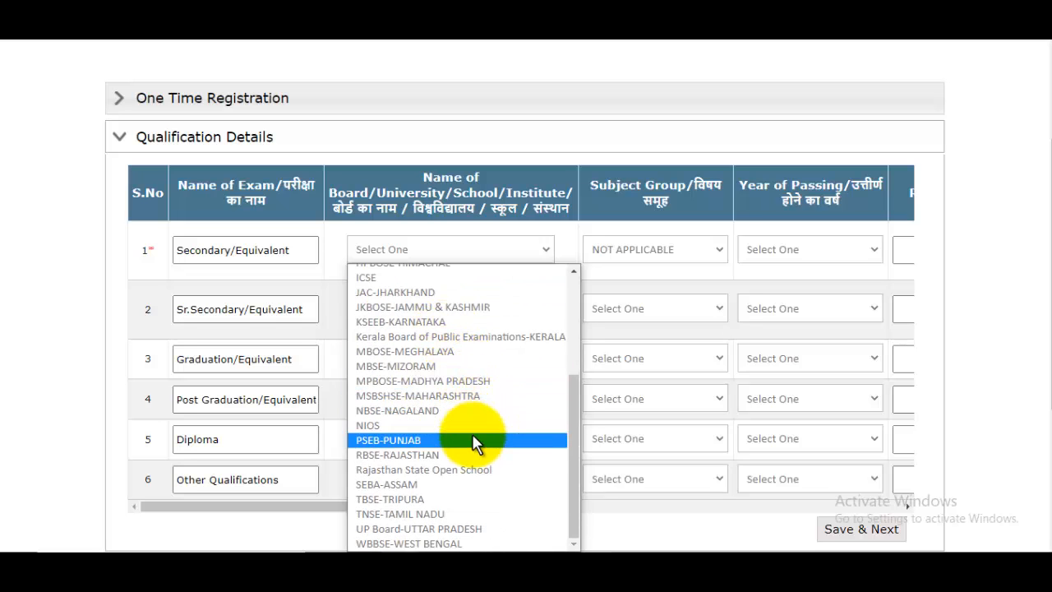
{"action": "left_click", "coordinate": [459, 529]}
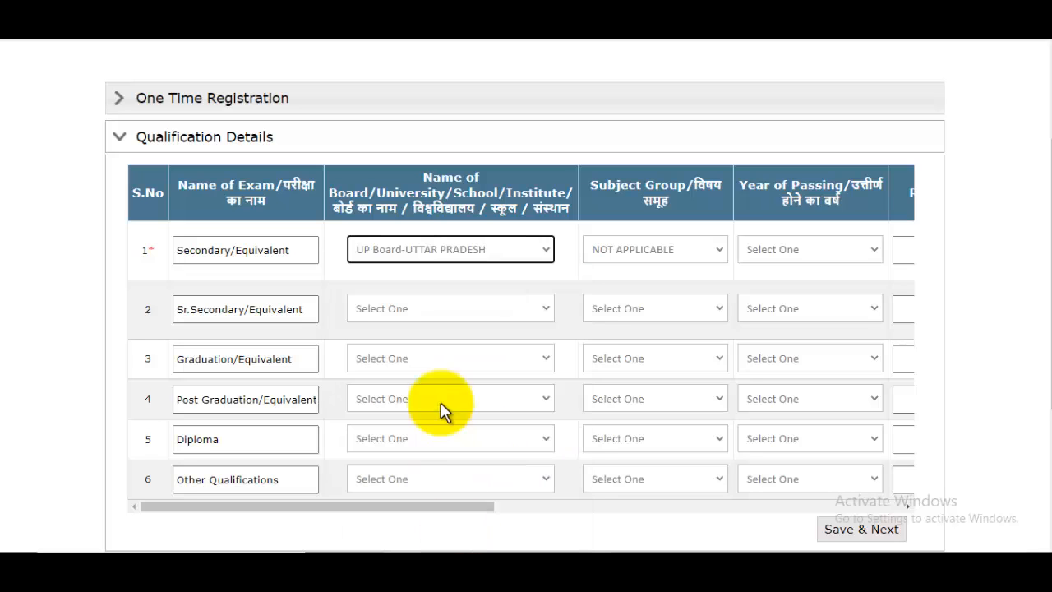
{"action": "left_click", "coordinate": [640, 249]}
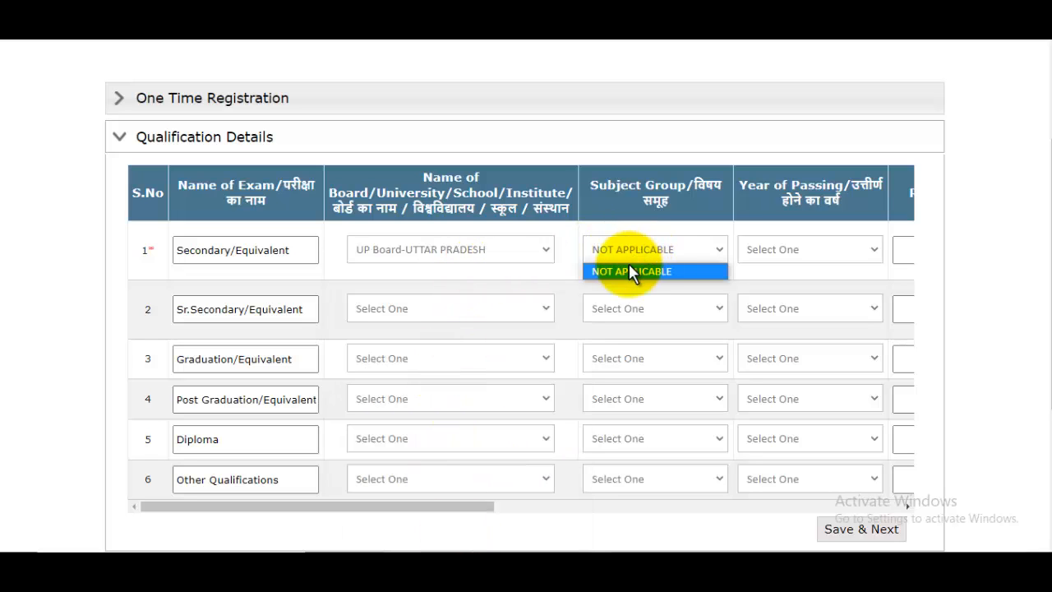
{"action": "left_click", "coordinate": [629, 271]}
{"action": "left_click", "coordinate": [787, 249]}
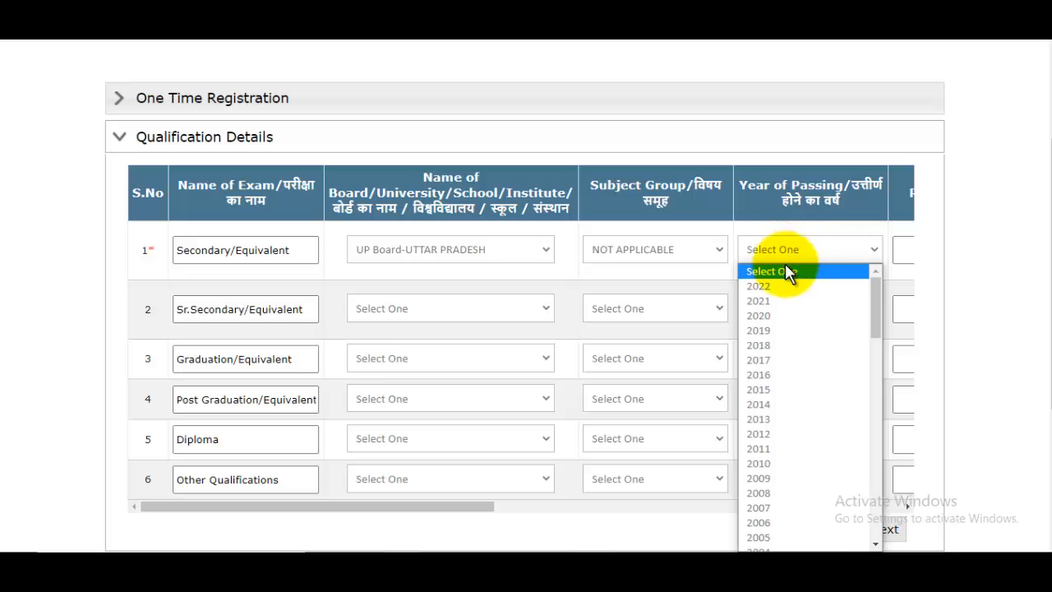
{"action": "left_click", "coordinate": [768, 419]}
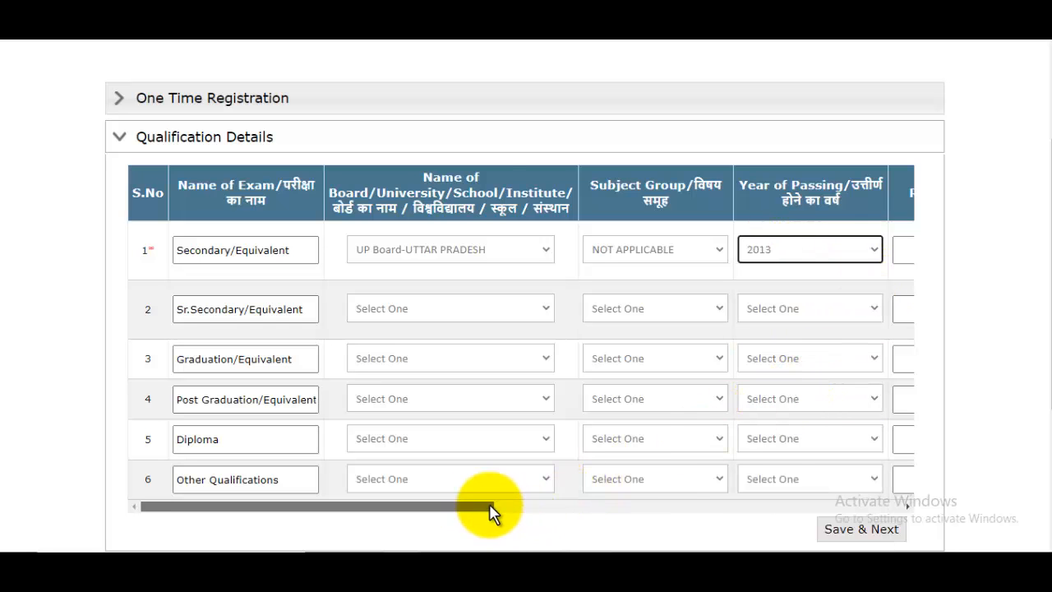
{"action": "left_click_drag", "start_coordinate": [489, 508], "coordinate": [662, 507]}
- Enter the secondary roll number and record Percentage with 585 of 600 marks, giving 97.5
{"action": "left_click", "coordinate": [602, 251]}
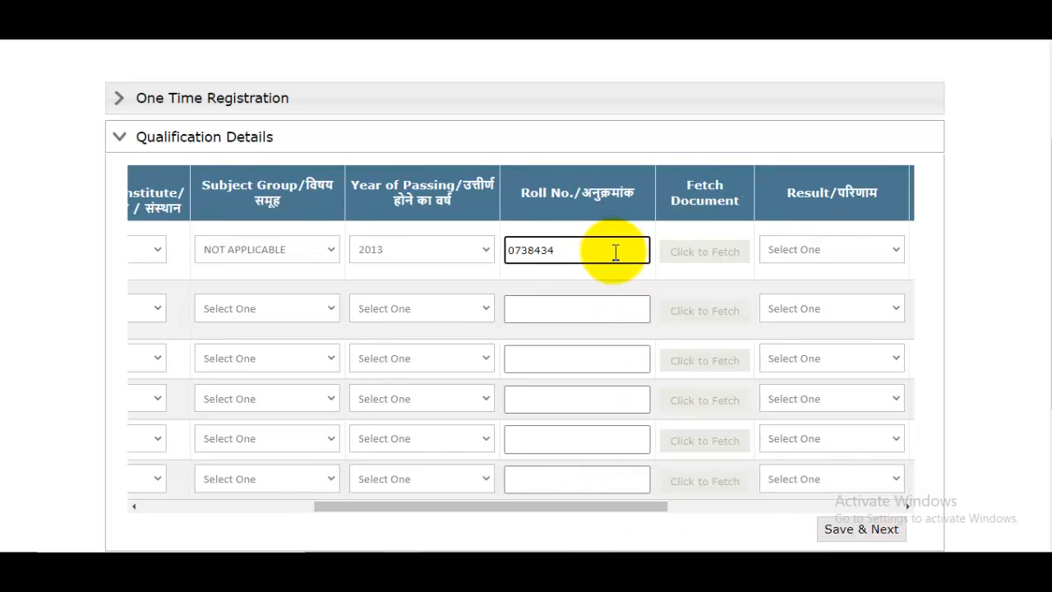
{"action": "left_click", "coordinate": [832, 255]}
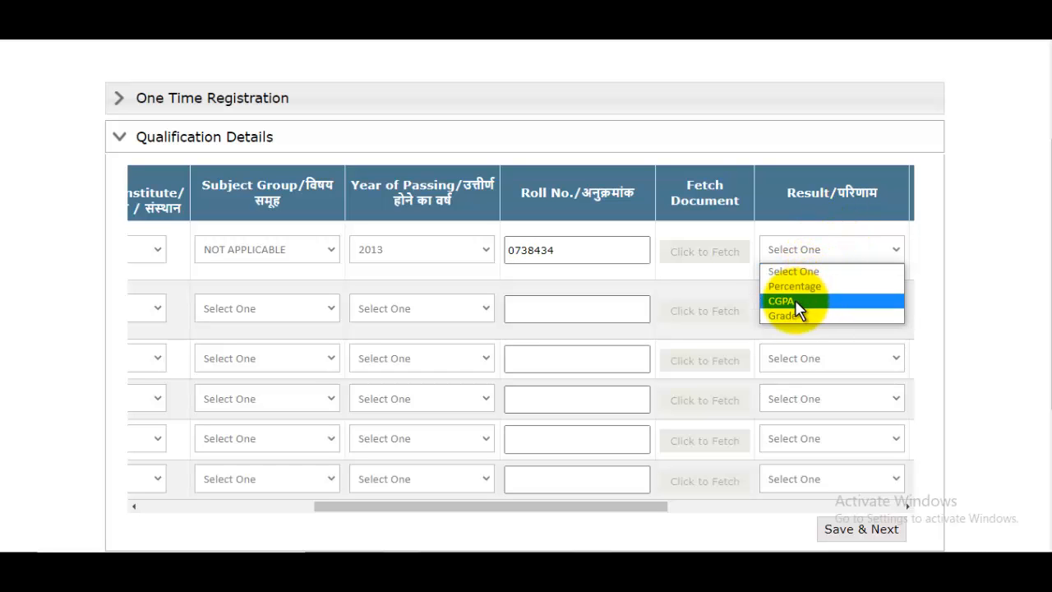
{"action": "left_click", "coordinate": [812, 285]}
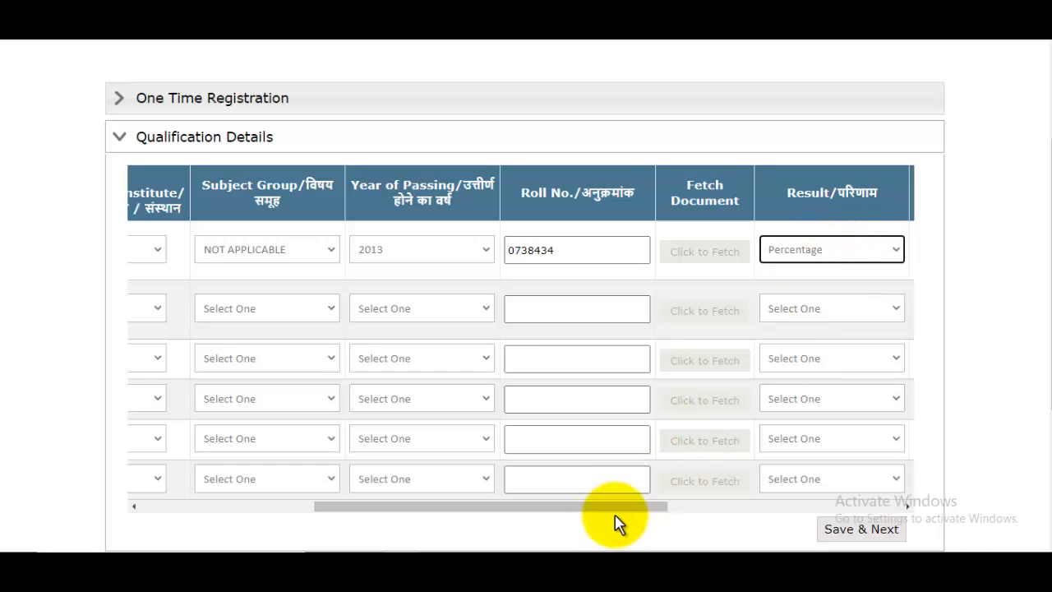
{"action": "left_click_drag", "start_coordinate": [615, 510], "coordinate": [820, 511]}
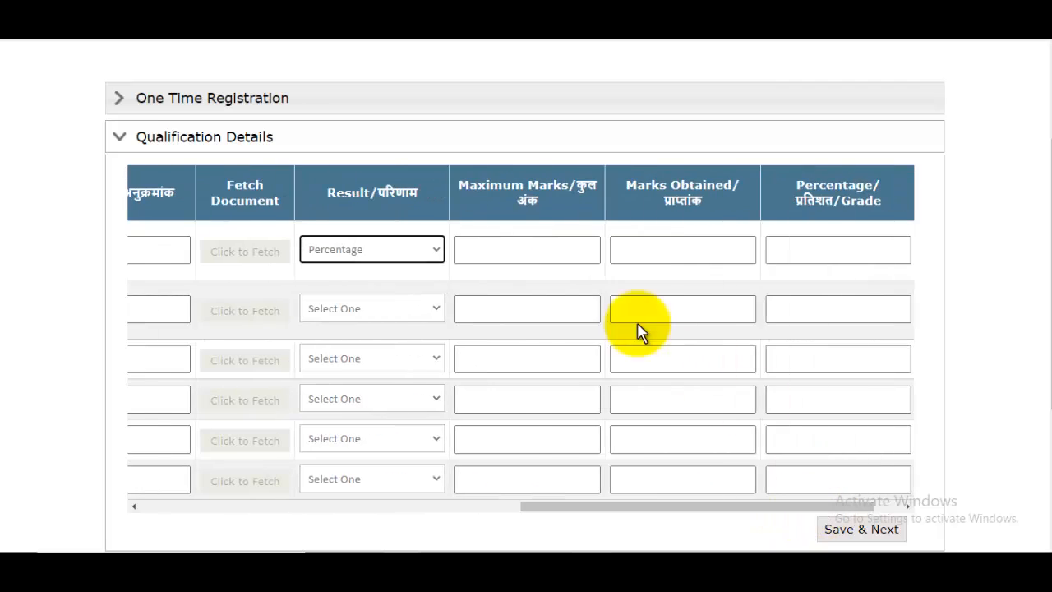
{"action": "left_click", "coordinate": [534, 254]}
{"action": "type", "text": "600"}
{"action": "left_click", "coordinate": [660, 247]}
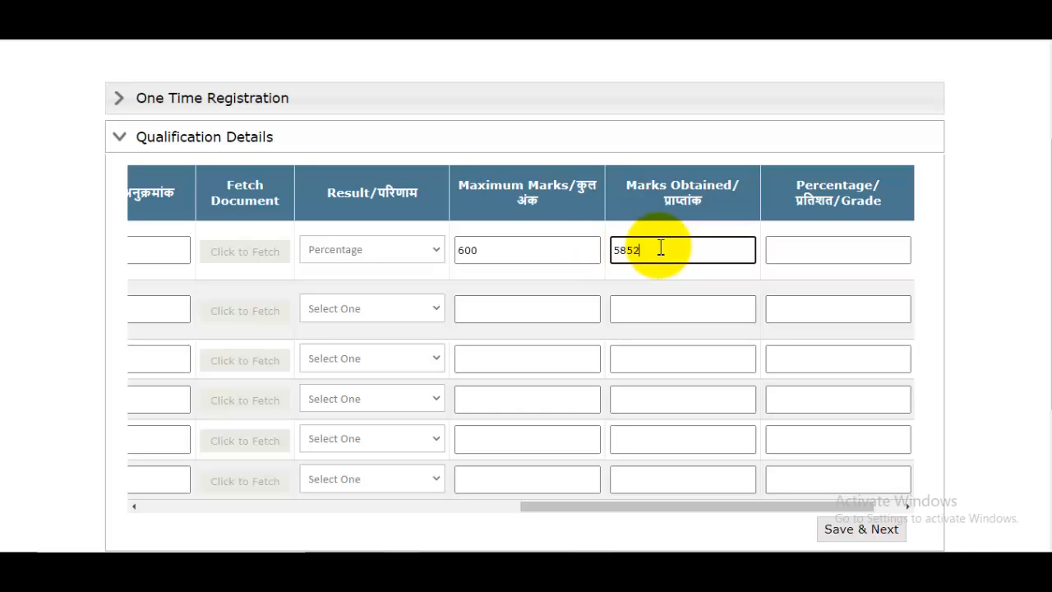
{"action": "left_click", "coordinate": [810, 247]}
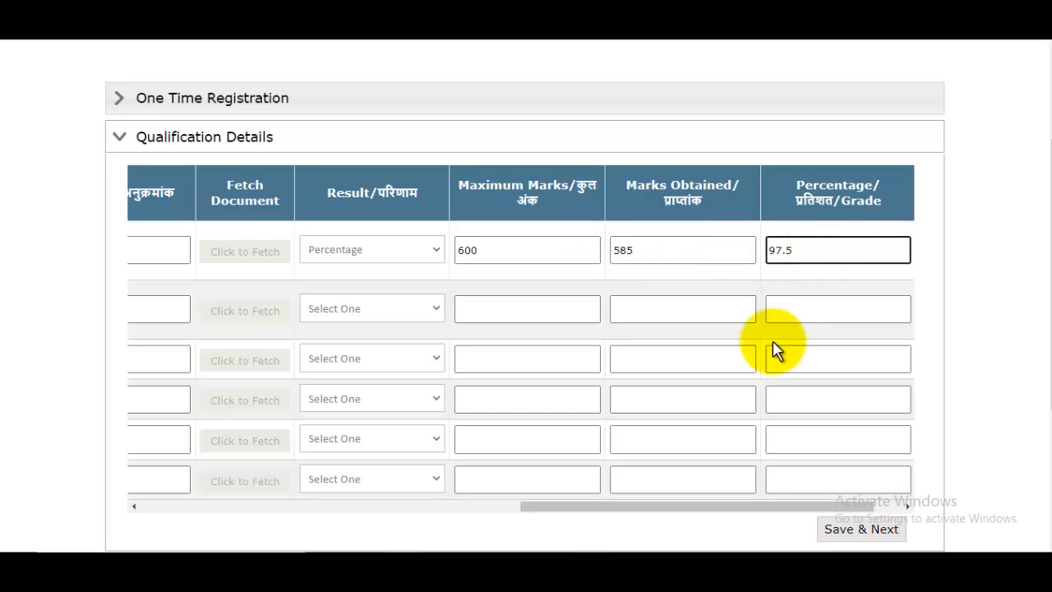
{"action": "left_click_drag", "start_coordinate": [700, 507], "coordinate": [252, 517]}
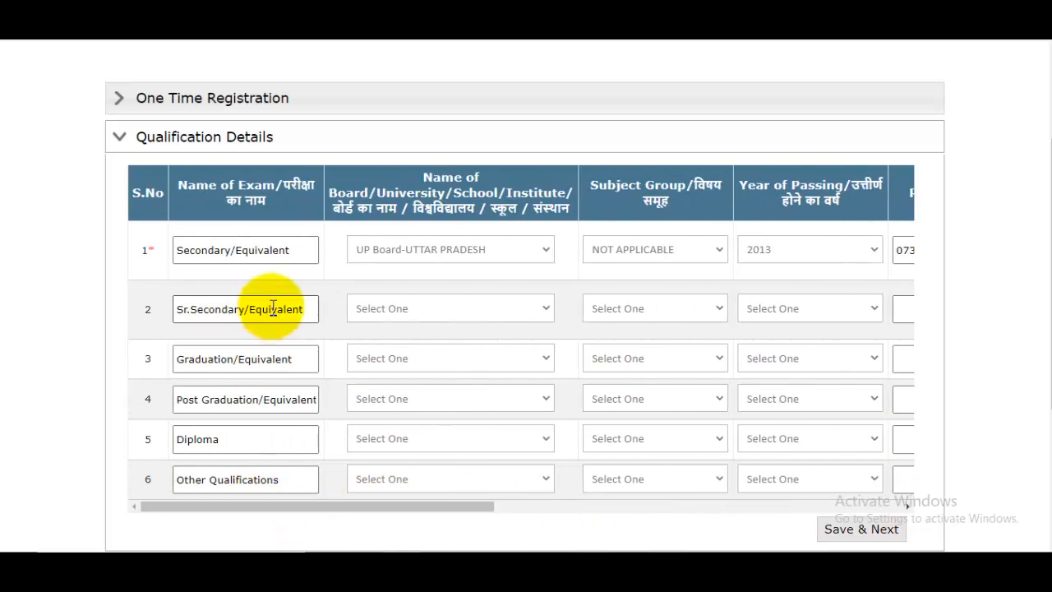
- In the Sr.Secondary row, choose UP Board-UTTAR PRADESH, SCIENCE and passing year 2015
{"action": "left_click", "coordinate": [421, 317]}
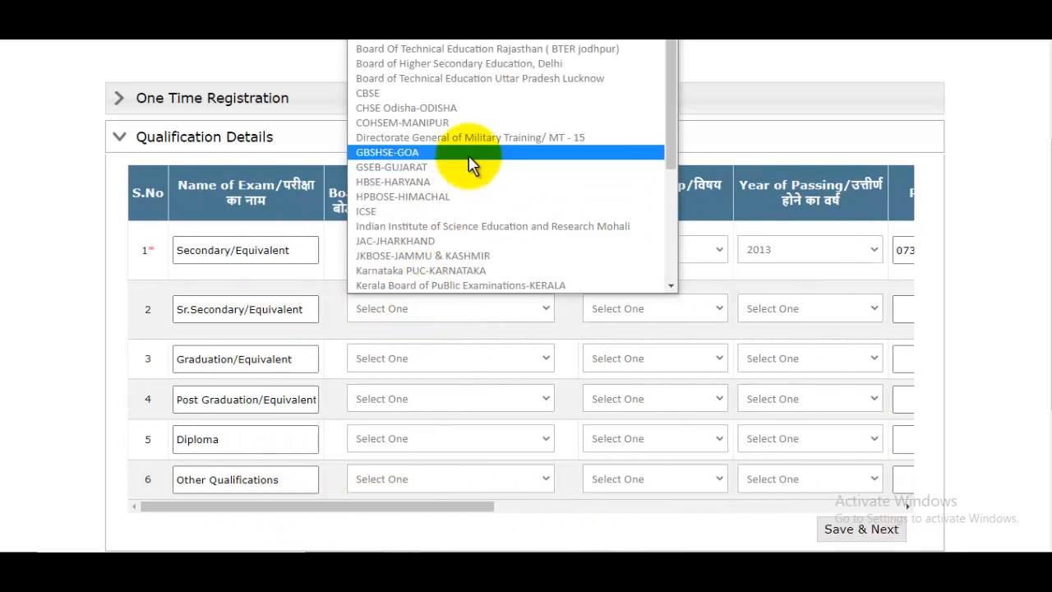
{"action": "scroll", "coordinate": [474, 169], "scroll_direction": "down", "scroll_amount": 5}
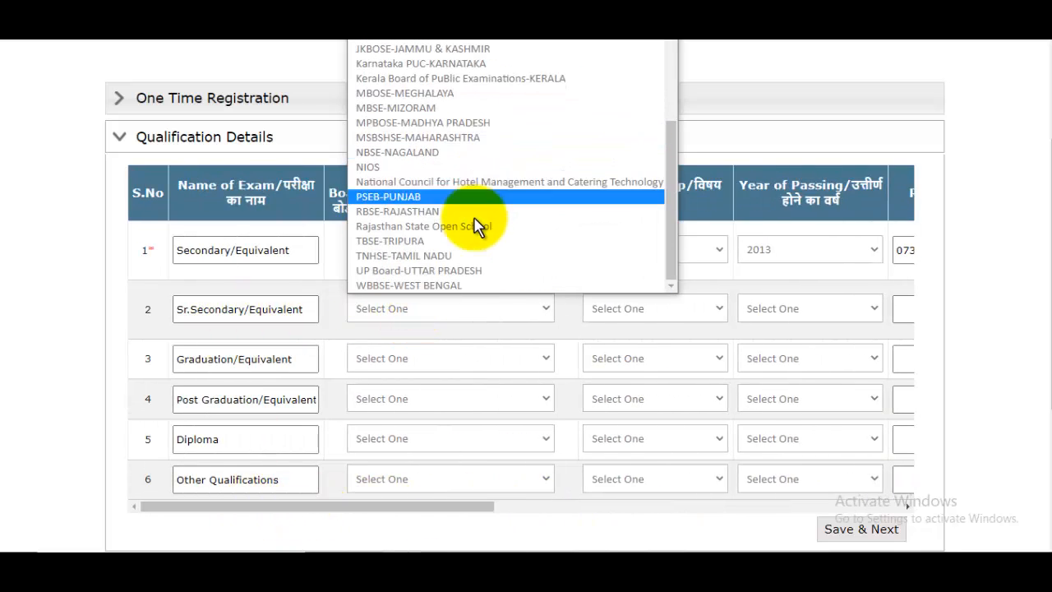
{"action": "left_click", "coordinate": [655, 309]}
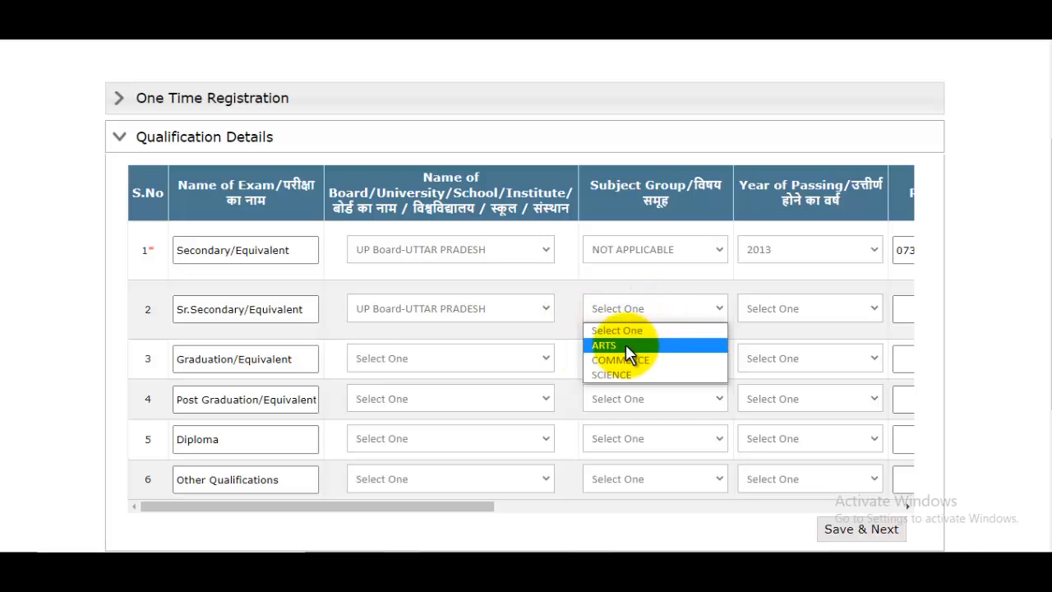
{"action": "left_click", "coordinate": [626, 375]}
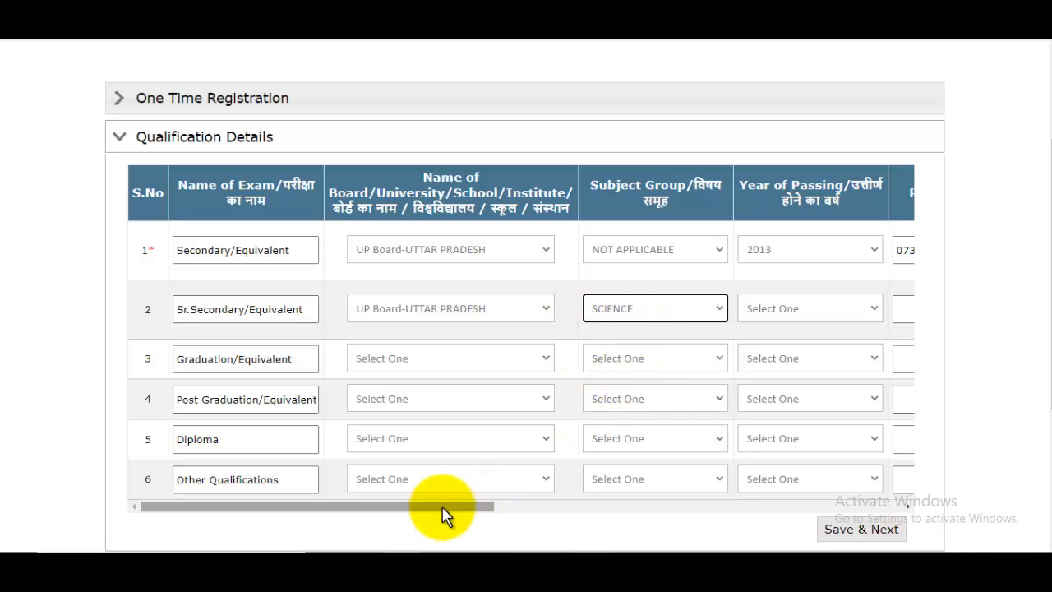
{"action": "left_click_drag", "start_coordinate": [441, 506], "coordinate": [579, 506]}
{"action": "left_click", "coordinate": [577, 312]}
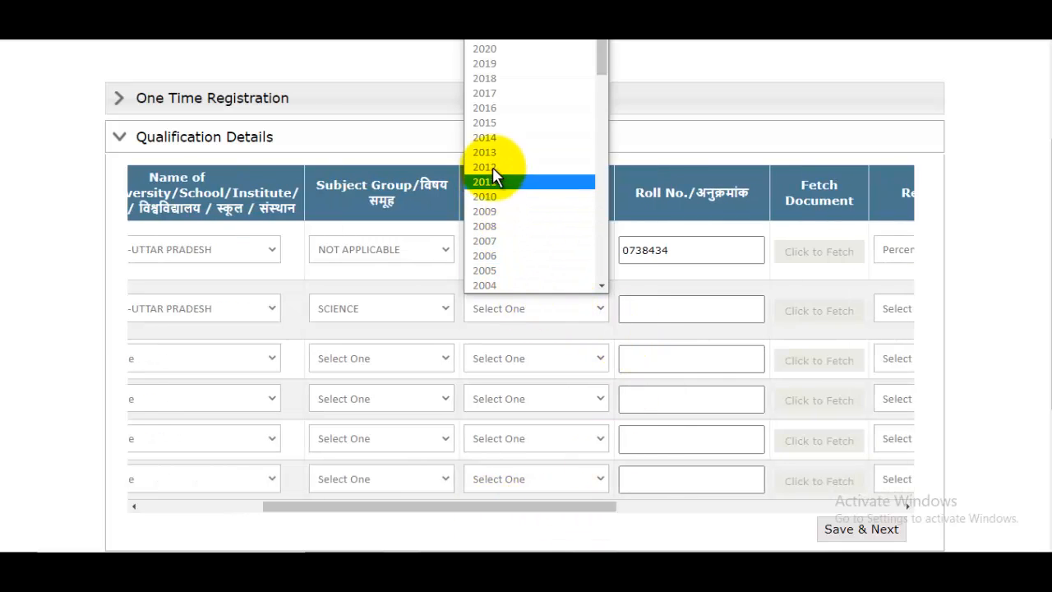
{"action": "left_click", "coordinate": [494, 123]}
{"action": "left_click", "coordinate": [676, 310]}
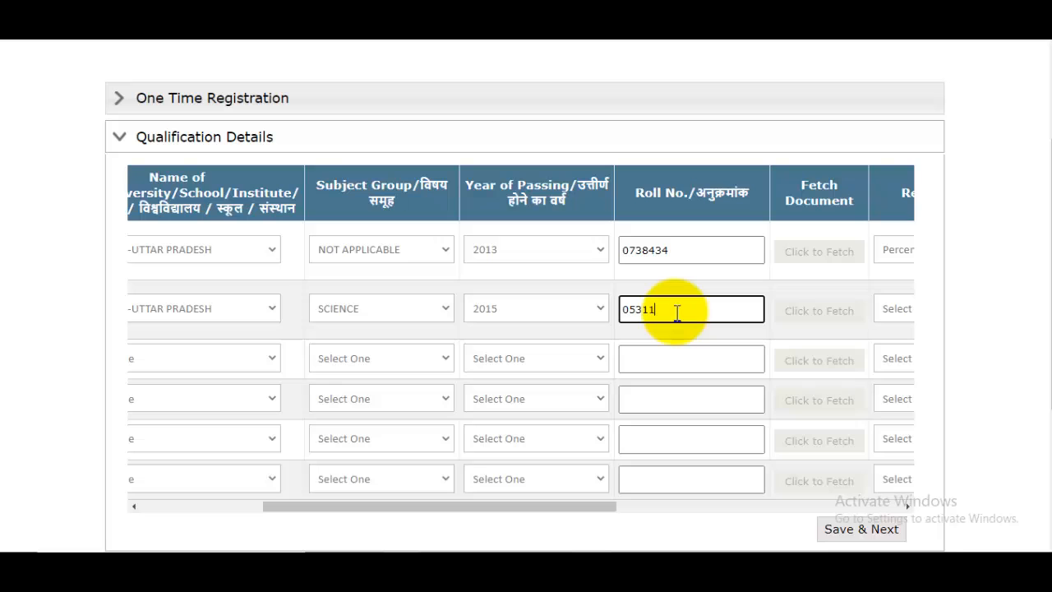
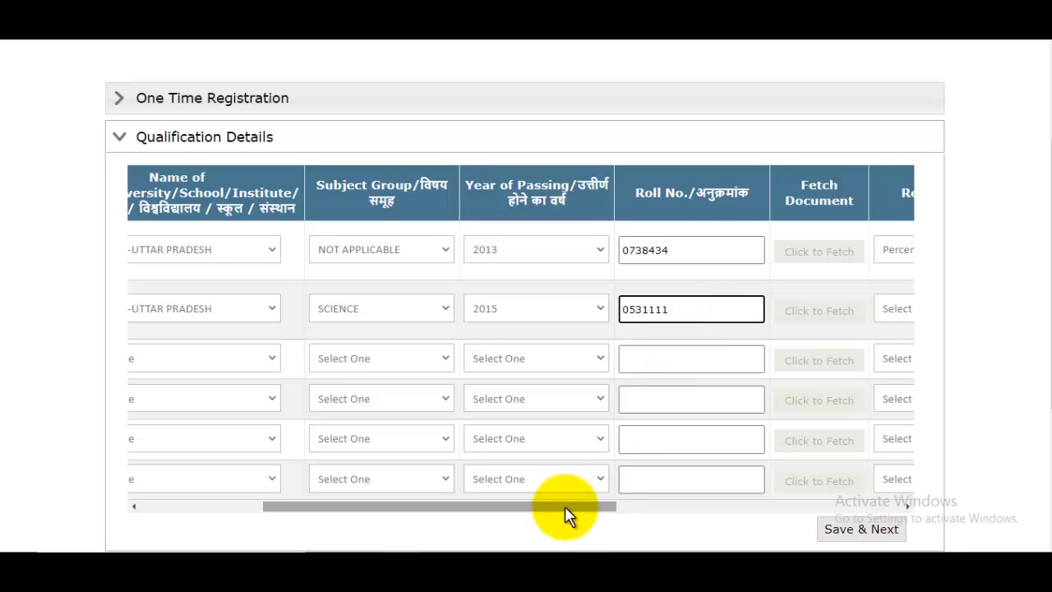
{"action": "left_click_drag", "start_coordinate": [565, 505], "coordinate": [808, 506]}
{"action": "left_click", "coordinate": [511, 309]}
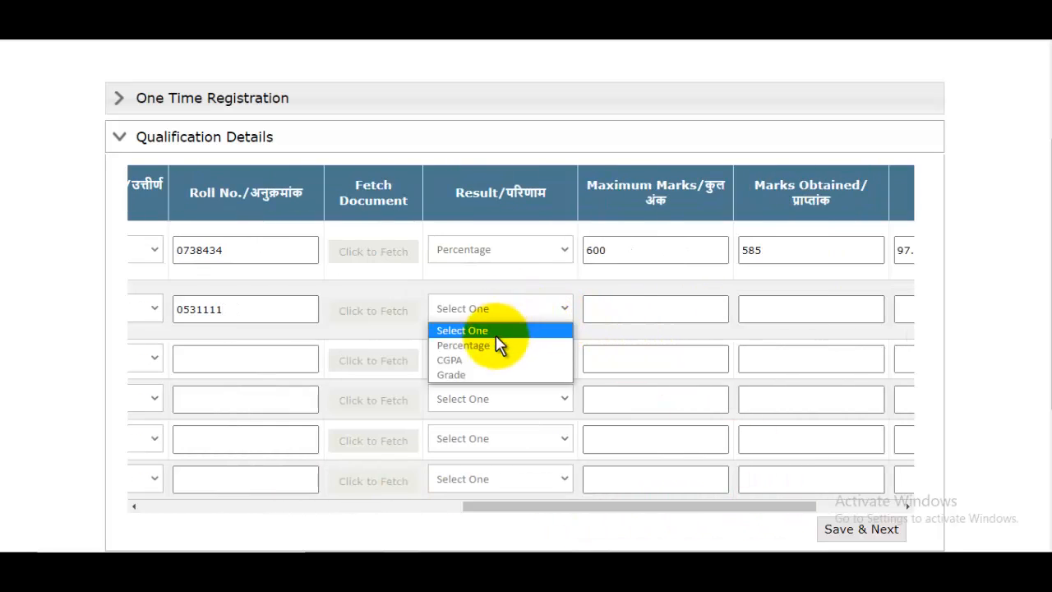
{"action": "left_click", "coordinate": [485, 348]}
{"action": "left_click", "coordinate": [640, 306]}
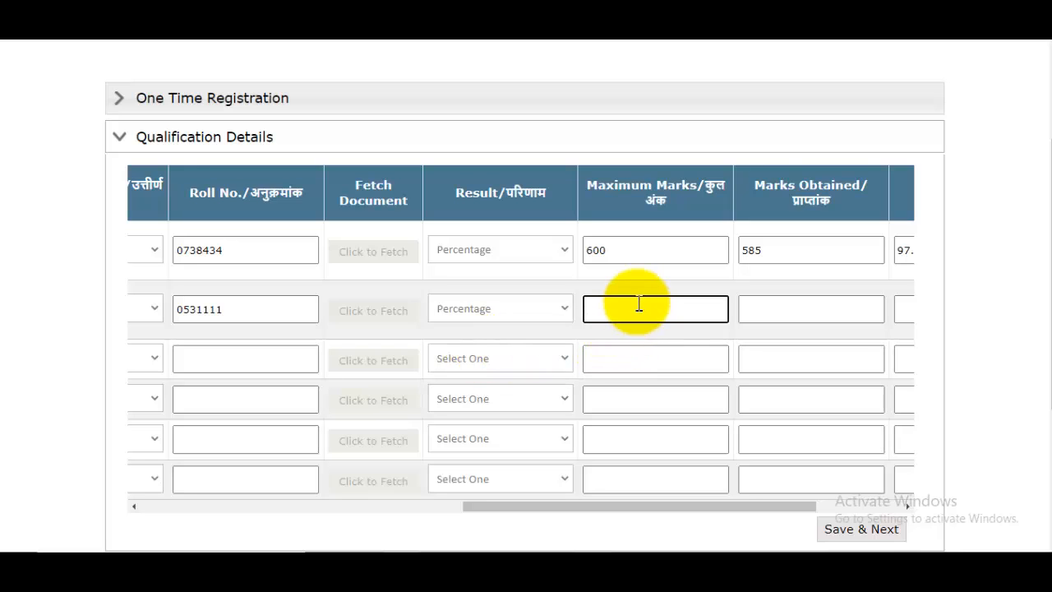
{"action": "type", "text": "500"}
{"action": "left_click", "coordinate": [791, 311]}
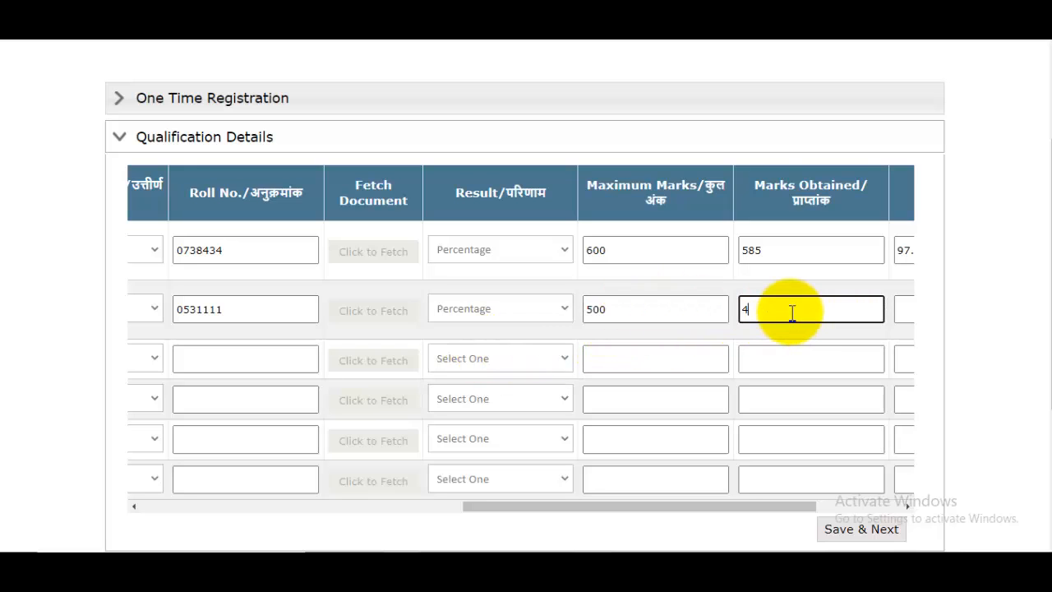
{"action": "type", "text": "473"}
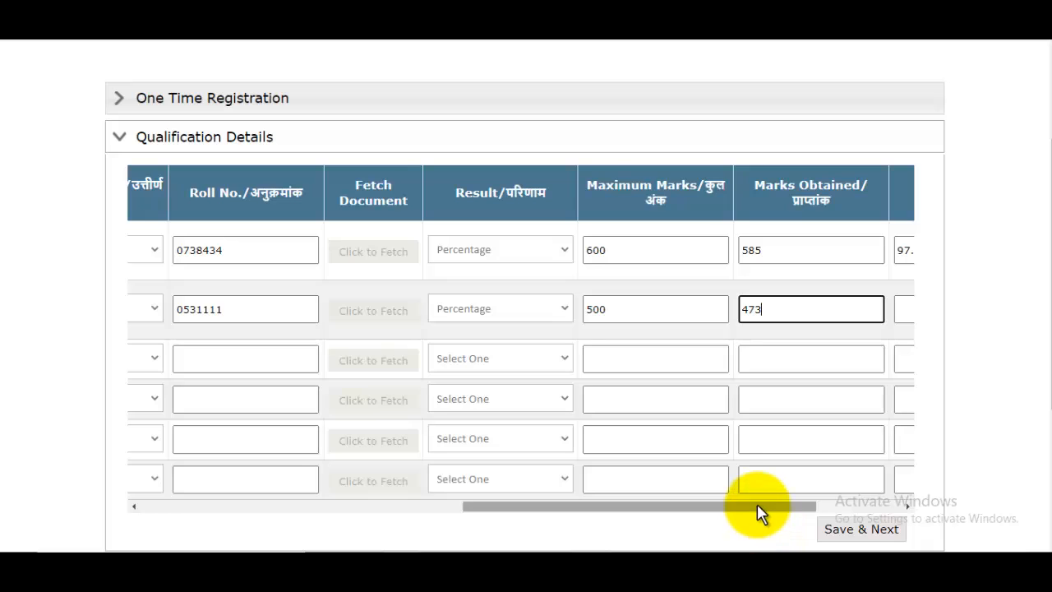
{"action": "left_click_drag", "start_coordinate": [757, 506], "coordinate": [880, 482]}
{"action": "left_click", "coordinate": [754, 307]}
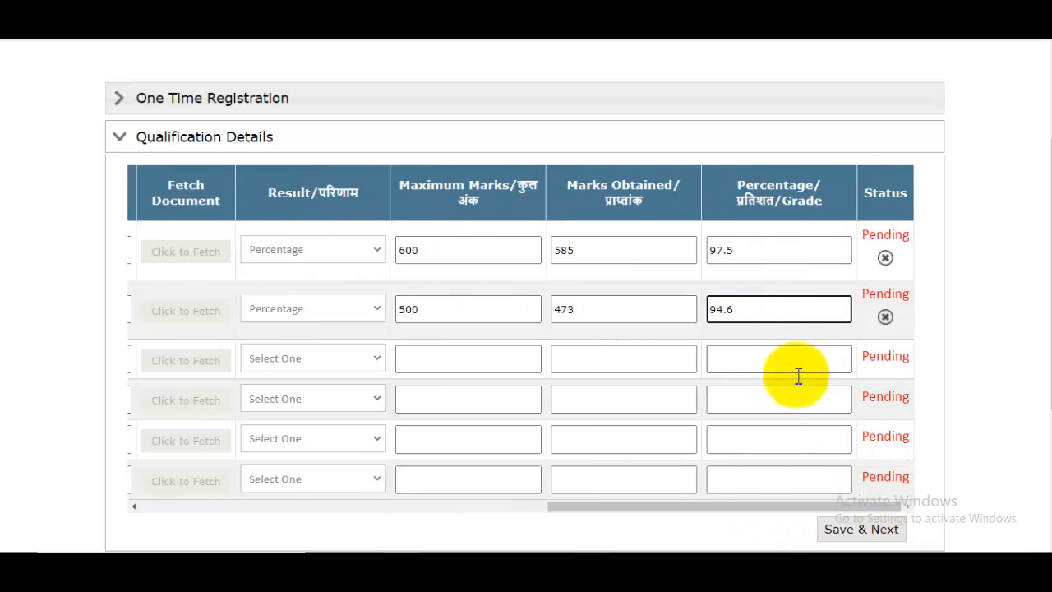
{"action": "left_click", "coordinate": [658, 519]}
{"action": "left_click_drag", "start_coordinate": [686, 508], "coordinate": [188, 404]}
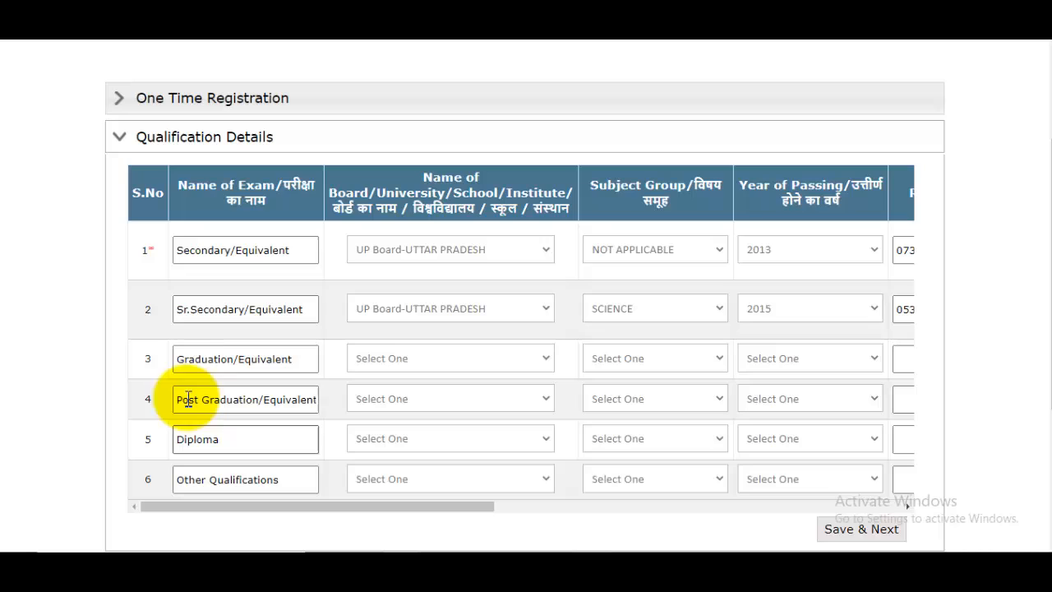
- Select Choudhary Charan Singh University as the graduation university
{"action": "left_click", "coordinate": [414, 362]}
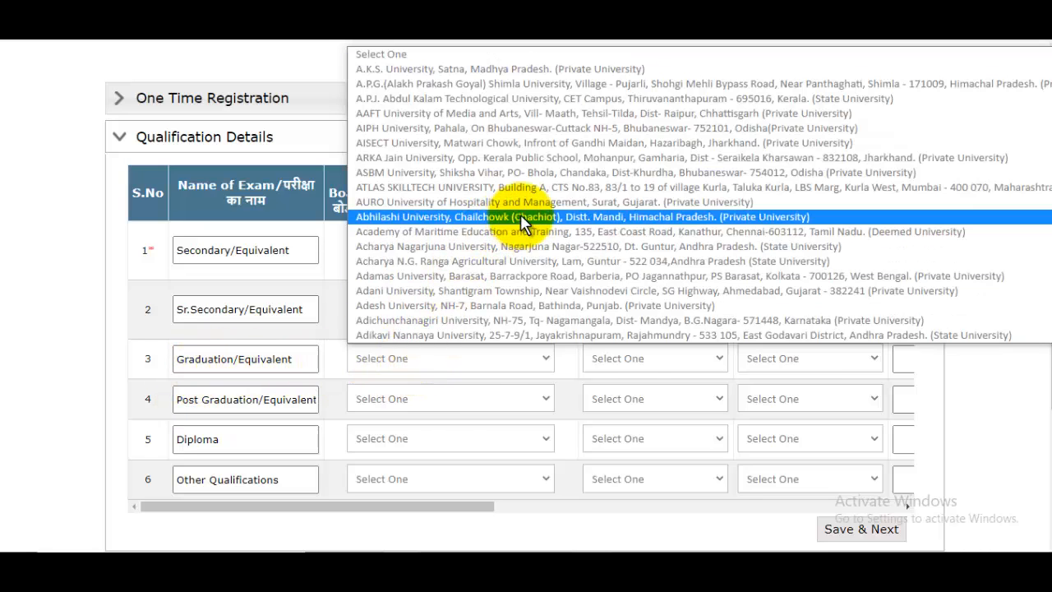
{"action": "scroll", "coordinate": [610, 261], "scroll_direction": "down", "scroll_amount": 20}
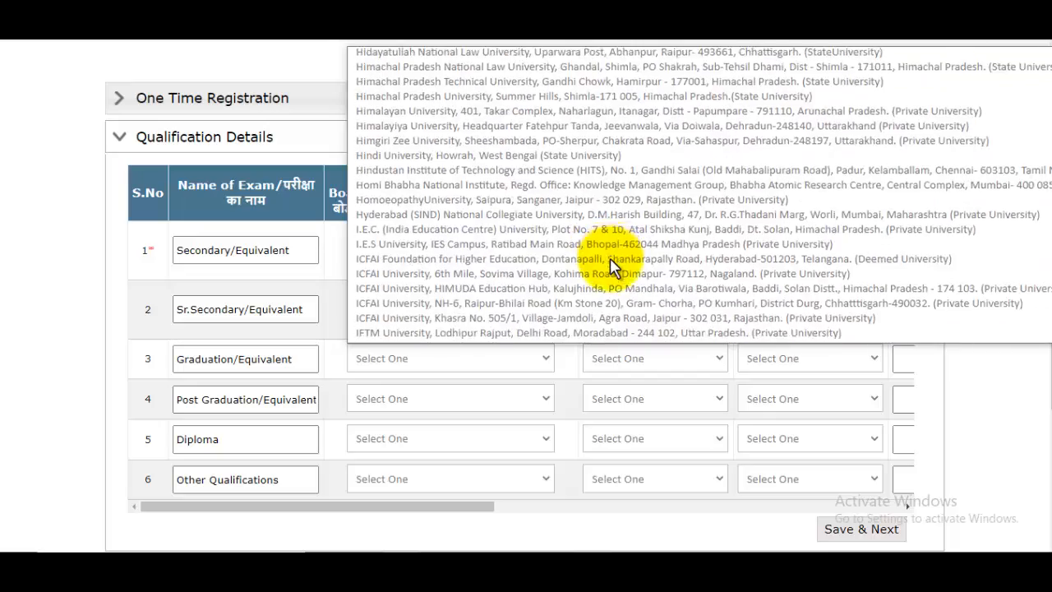
{"action": "scroll", "coordinate": [612, 262], "scroll_direction": "down", "scroll_amount": 20}
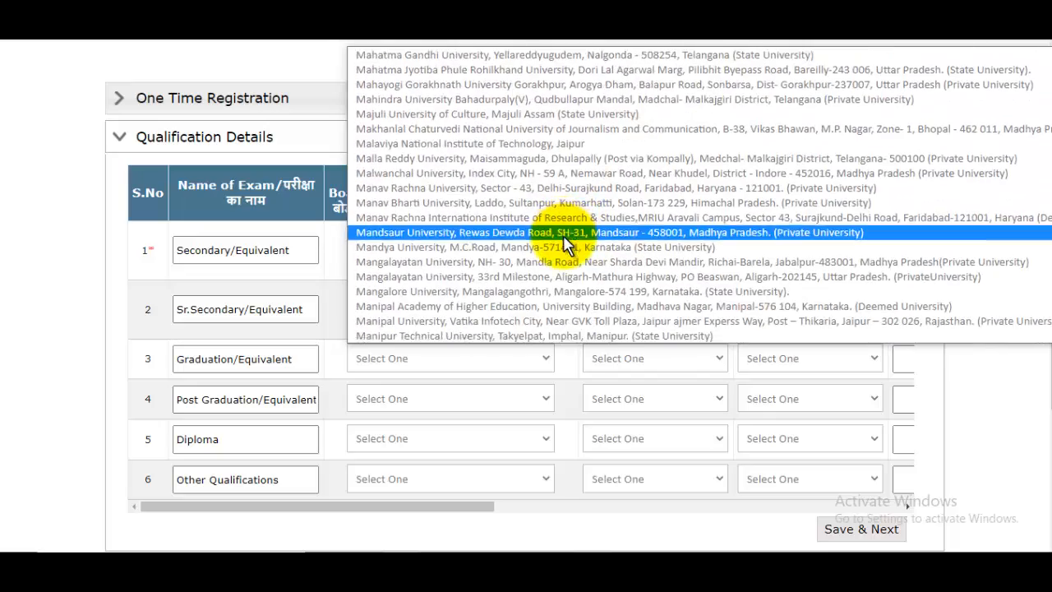
{"action": "scroll", "coordinate": [564, 244], "scroll_direction": "down", "scroll_amount": 10}
{"action": "scroll", "coordinate": [564, 245], "scroll_direction": "up", "scroll_amount": 8}
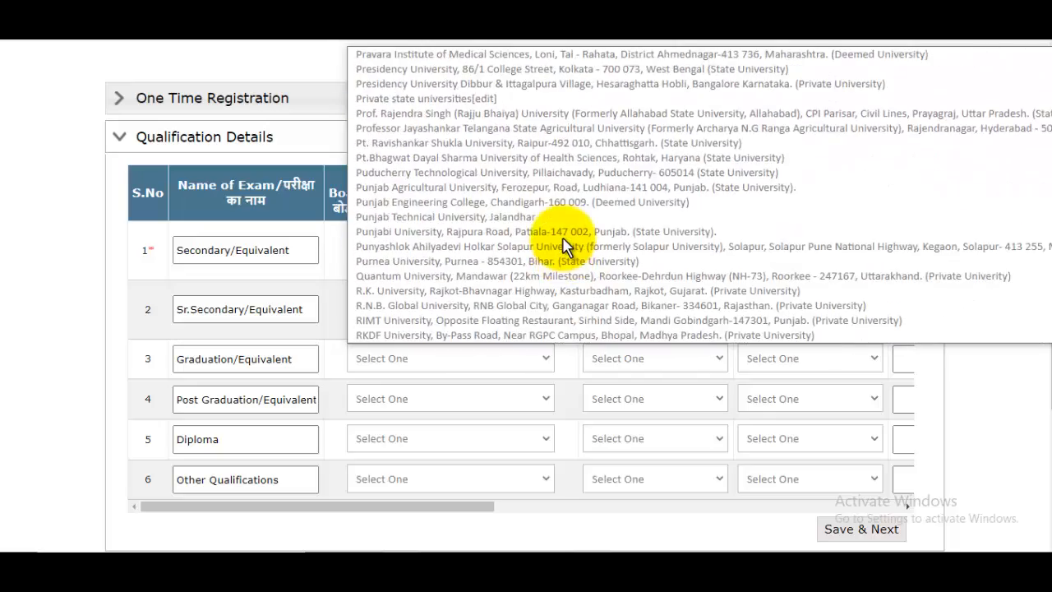
{"action": "key", "text": "c"}
{"action": "key", "text": "h"}
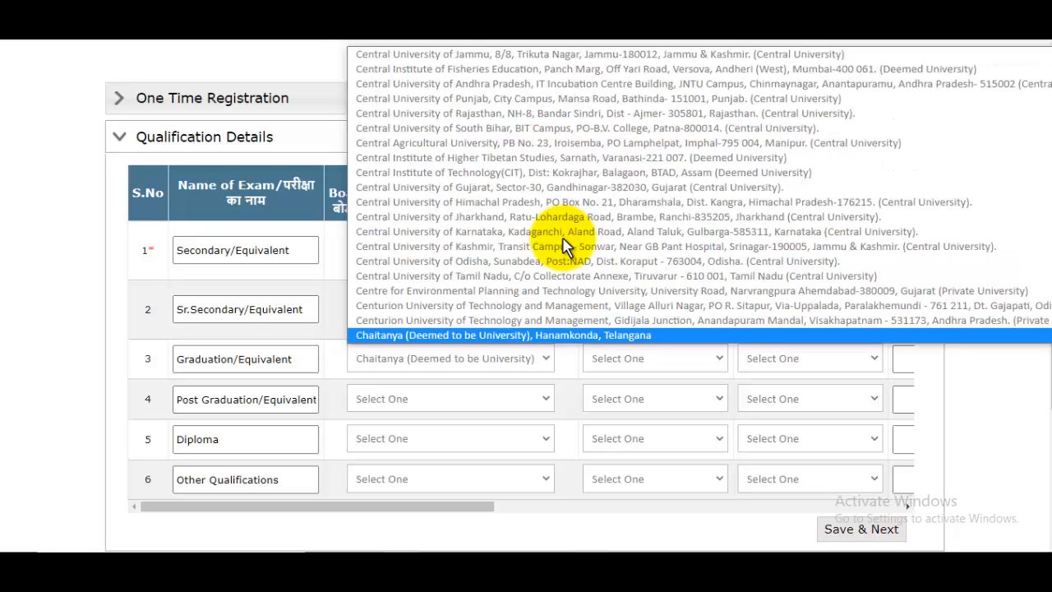
{"action": "key", "text": "Down"}
{"action": "key", "text": "Down"}
{"action": "key", "text": "Down"}
{"action": "key", "text": "Down"}
{"action": "key", "text": "Down"}
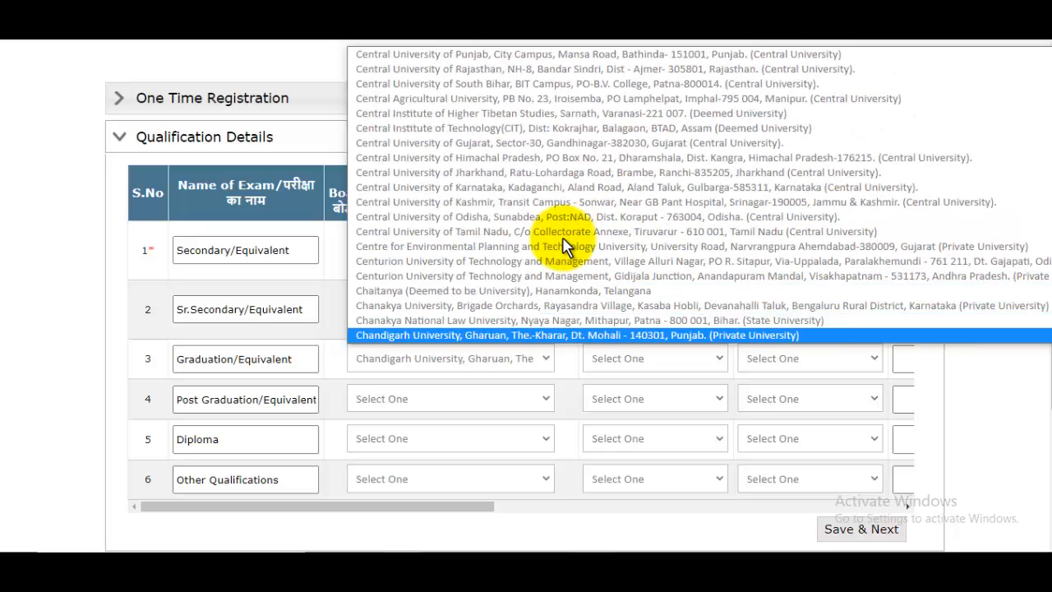
{"action": "key", "text": "Down"}
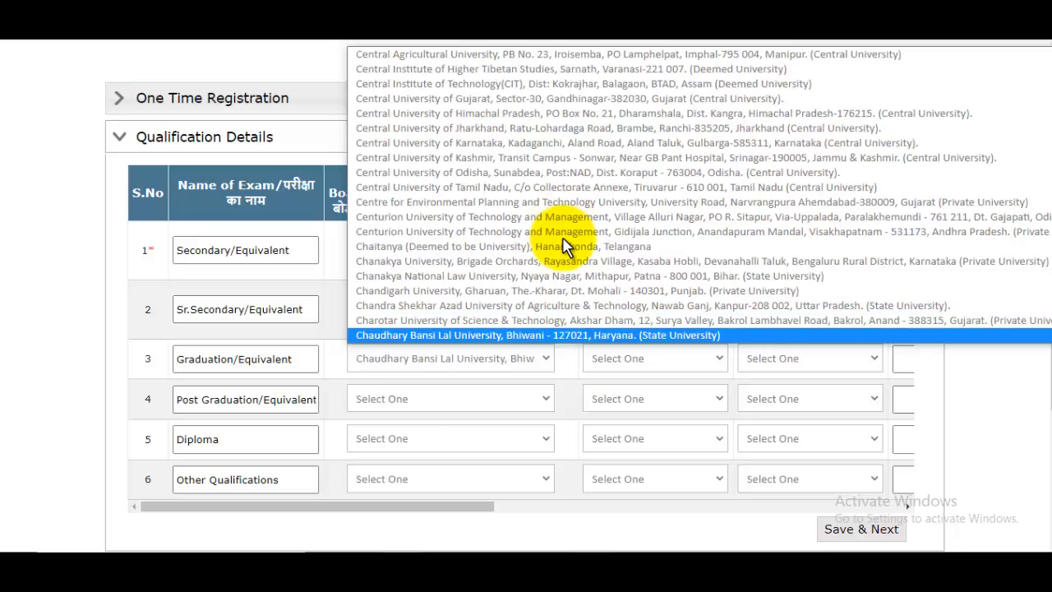
{"action": "left_click", "coordinate": [553, 366]}
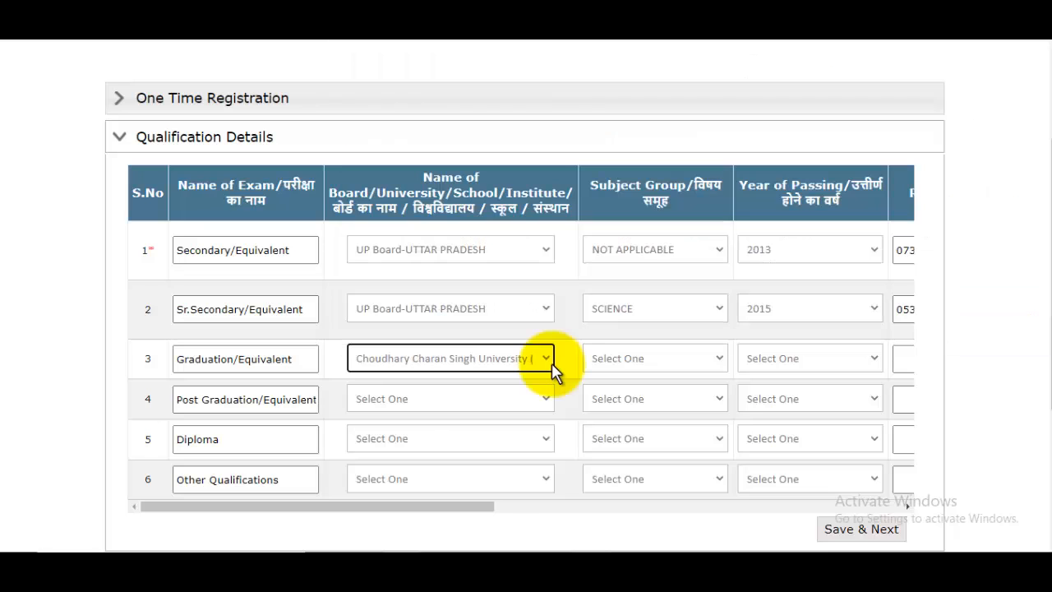
- Set the graduation subject to BACHELOR OF ARTS and passing year to 2018
{"action": "left_click", "coordinate": [641, 363]}
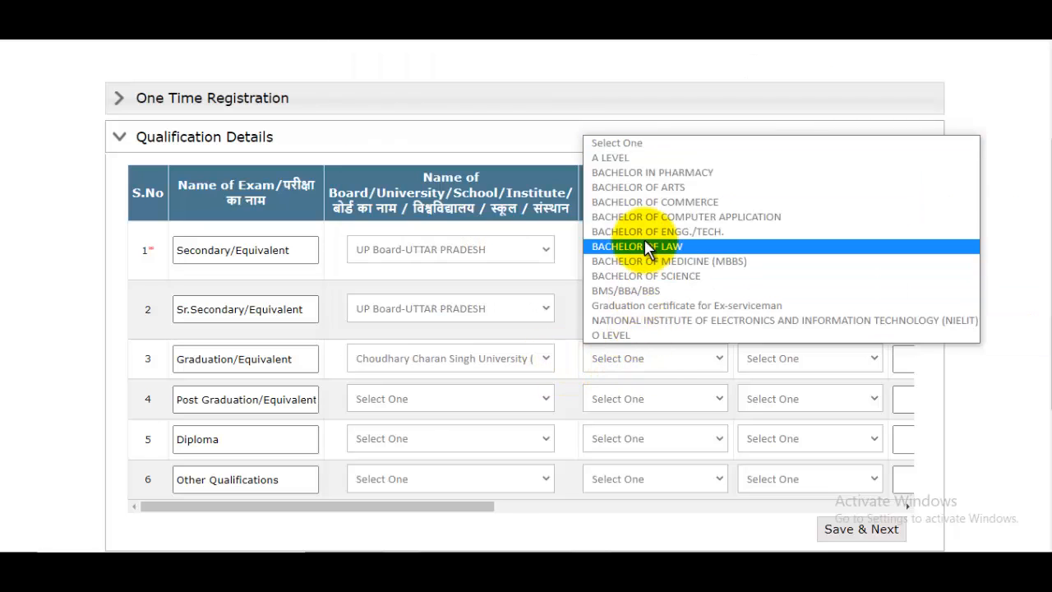
{"action": "left_click", "coordinate": [576, 306]}
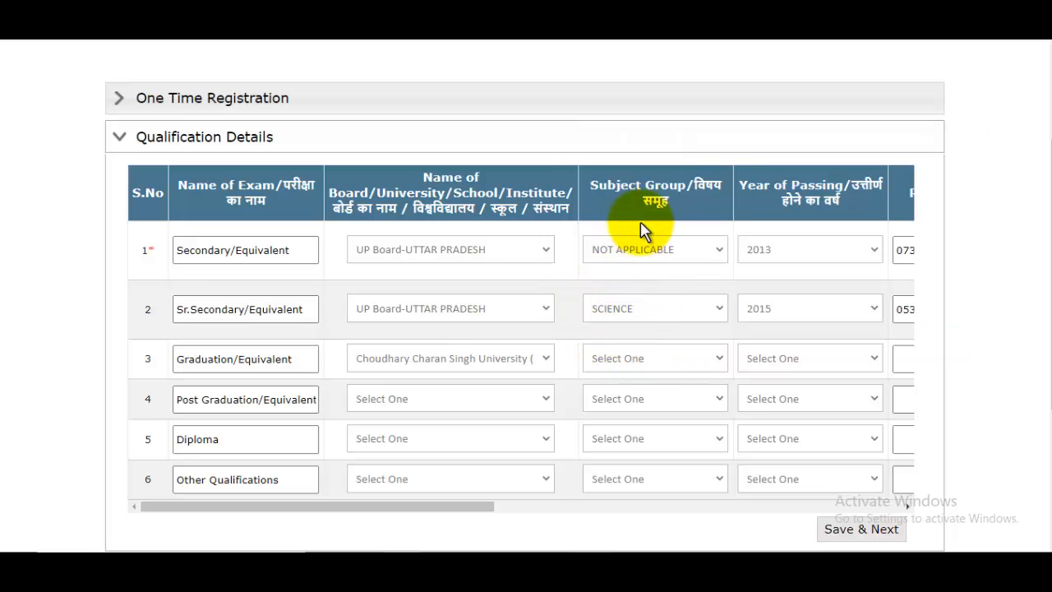
{"action": "left_click", "coordinate": [643, 362]}
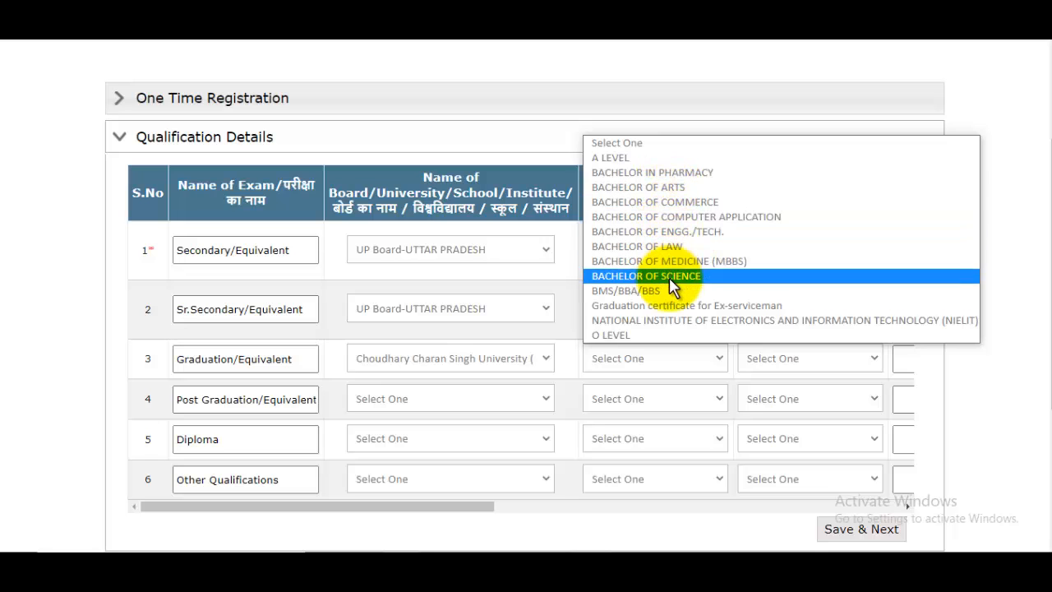
{"action": "left_click", "coordinate": [656, 189]}
{"action": "left_click", "coordinate": [802, 361]}
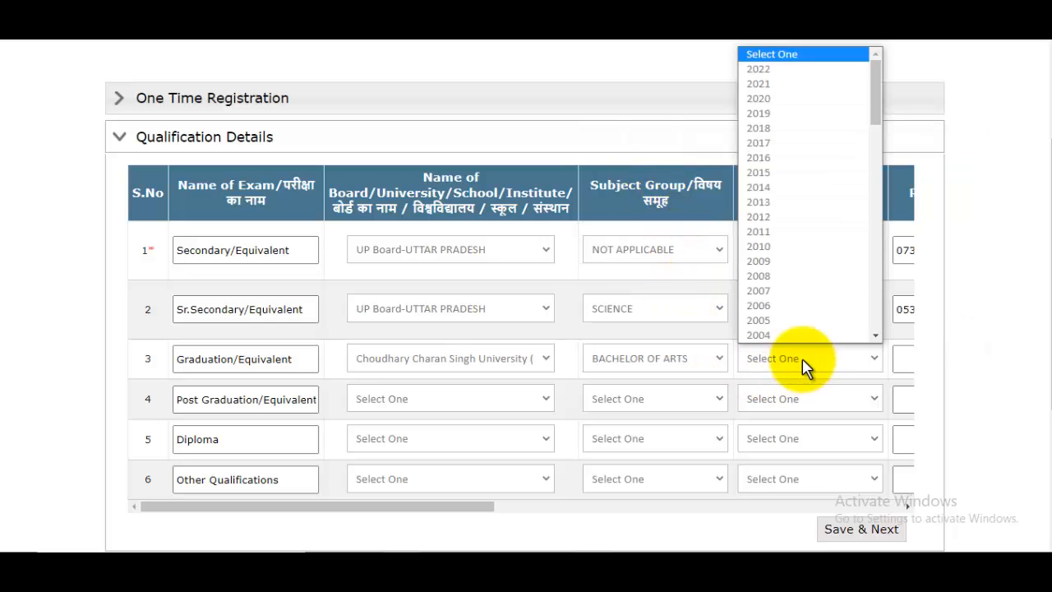
{"action": "left_click", "coordinate": [780, 128]}
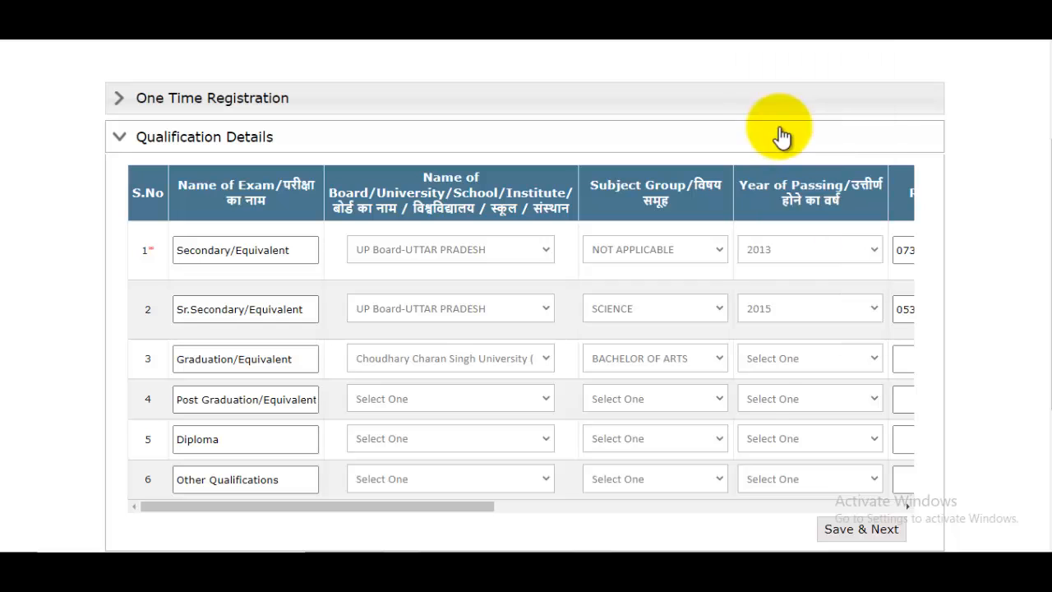
{"action": "left_click_drag", "start_coordinate": [493, 509], "coordinate": [646, 502]}
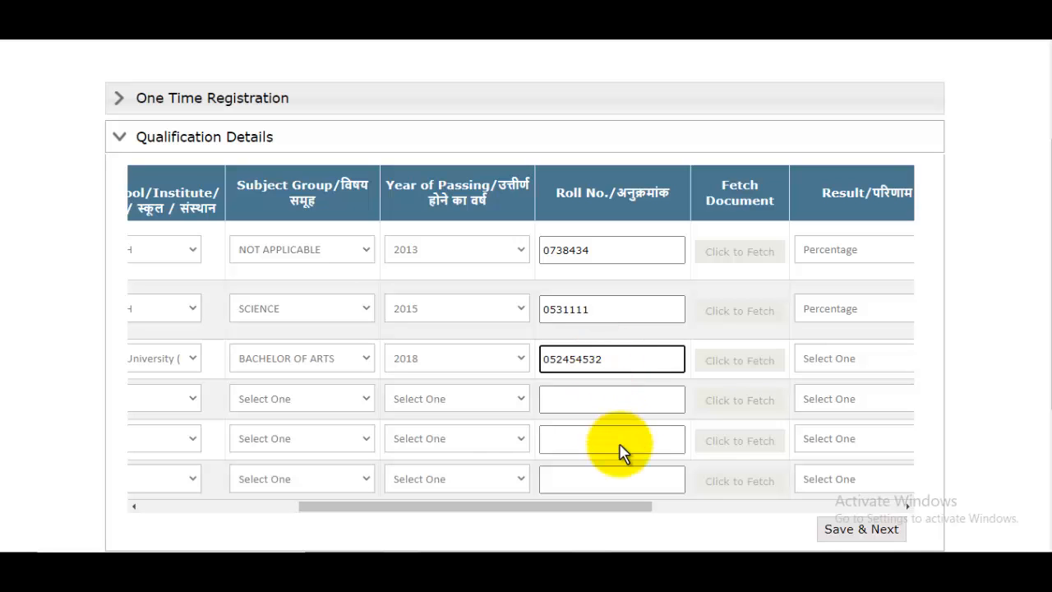
{"action": "left_click_drag", "start_coordinate": [603, 507], "coordinate": [726, 506]}
- Record the graduation result as Percentage with 478 of 500 marks, giving 95.6
{"action": "left_click", "coordinate": [604, 360]}
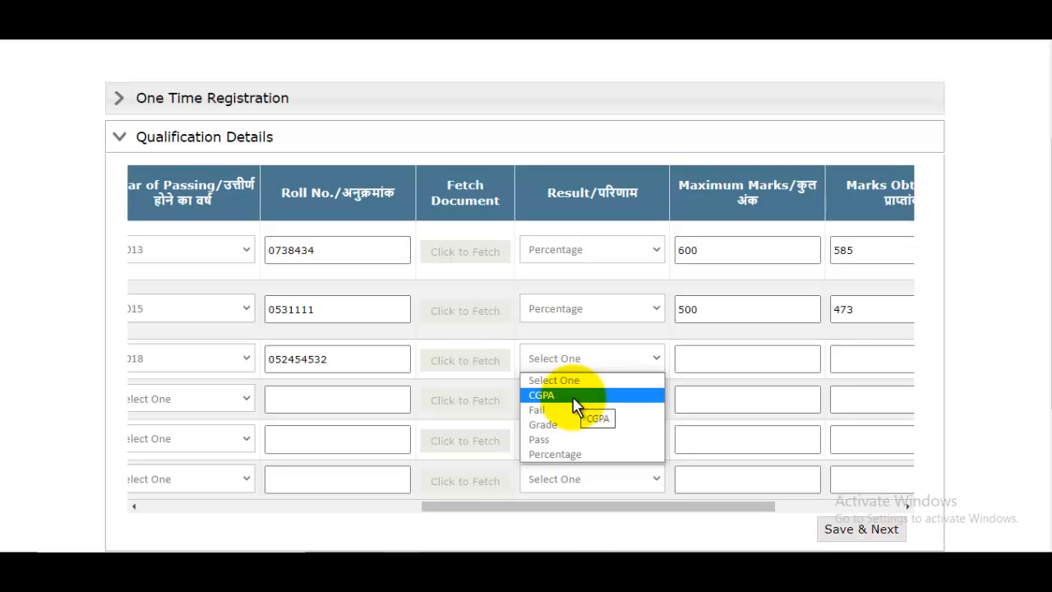
{"action": "left_click", "coordinate": [567, 450]}
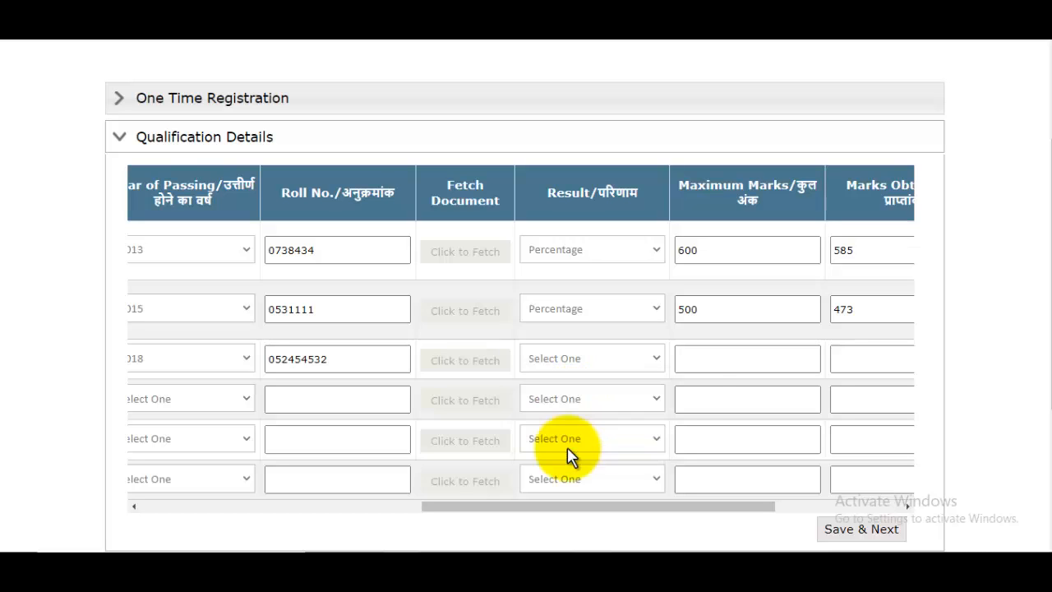
{"action": "left_click", "coordinate": [713, 361]}
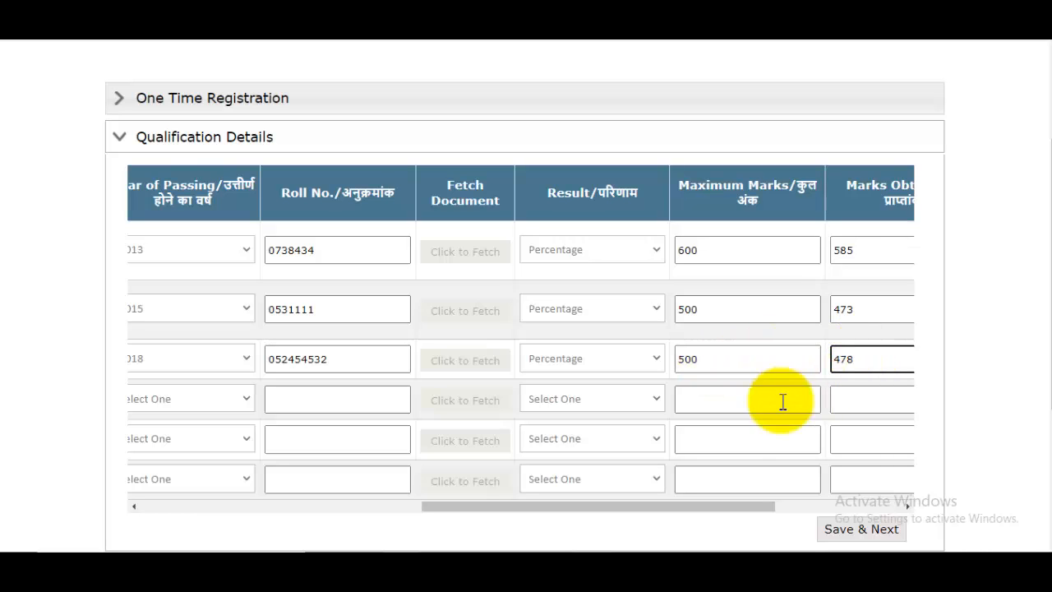
{"action": "left_click_drag", "start_coordinate": [720, 508], "coordinate": [827, 510]}
{"action": "left_click", "coordinate": [803, 369]}
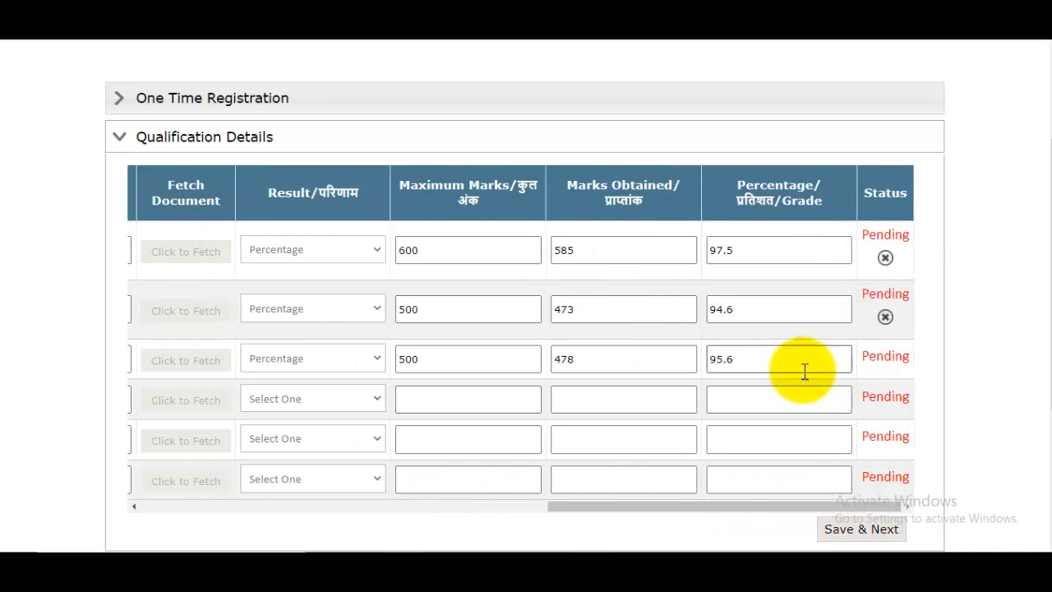
{"action": "left_click_drag", "start_coordinate": [751, 507], "coordinate": [239, 508]}
{"action": "scroll", "coordinate": [446, 337], "scroll_direction": "down", "scroll_amount": 3}
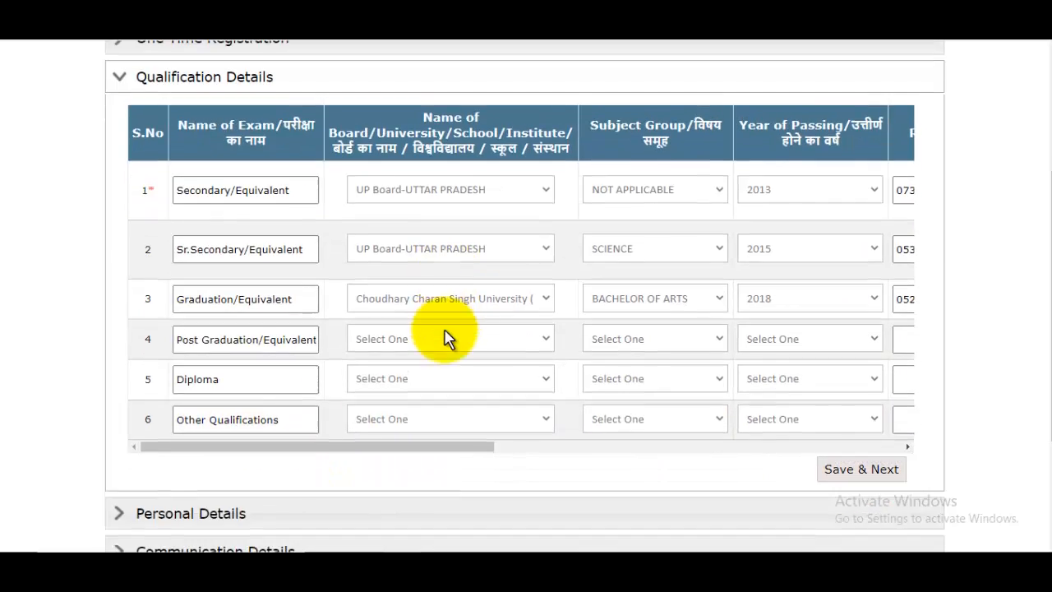
- Save & Next the qualifications, confirm the 'Education Details Update Successfully' message, then expand Personal Details
{"action": "left_click", "coordinate": [852, 297]}
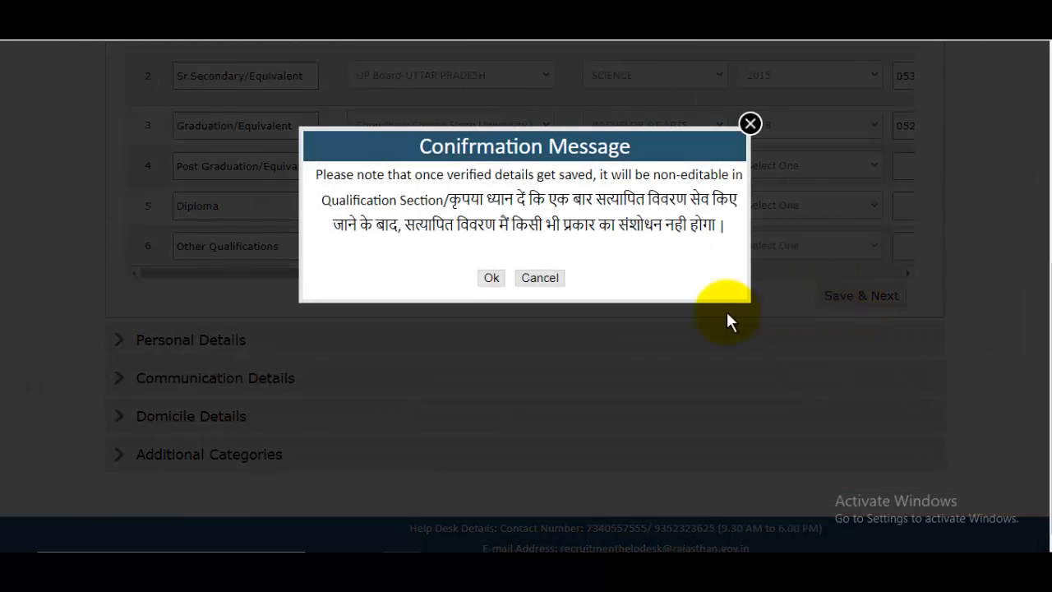
{"action": "left_click", "coordinate": [492, 278]}
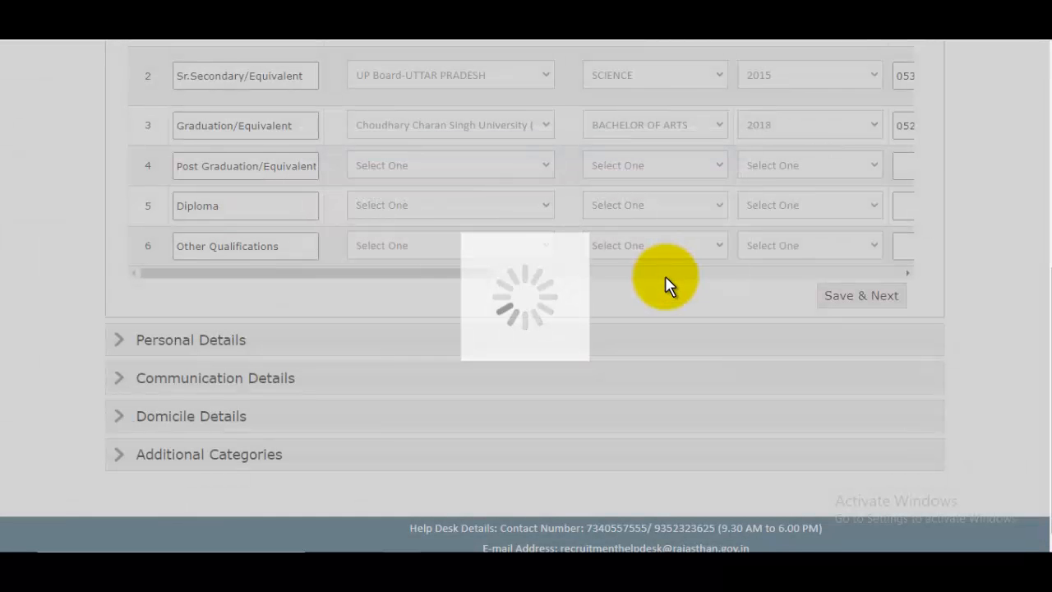
{"action": "left_click", "coordinate": [679, 118]}
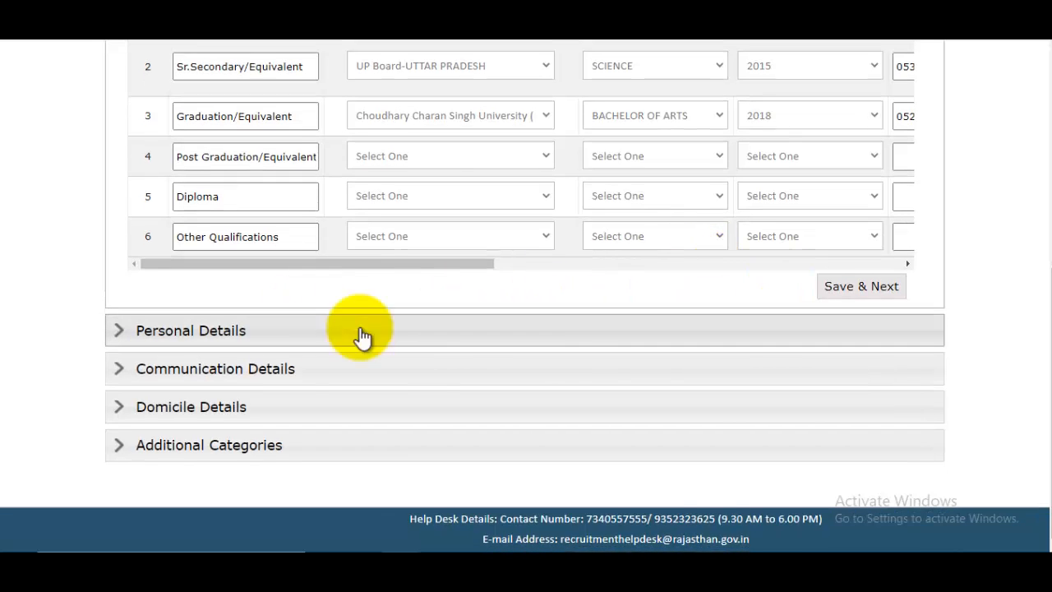
{"action": "left_click", "coordinate": [241, 332]}
{"action": "scroll", "coordinate": [711, 383], "scroll_direction": "down", "scroll_amount": 2}
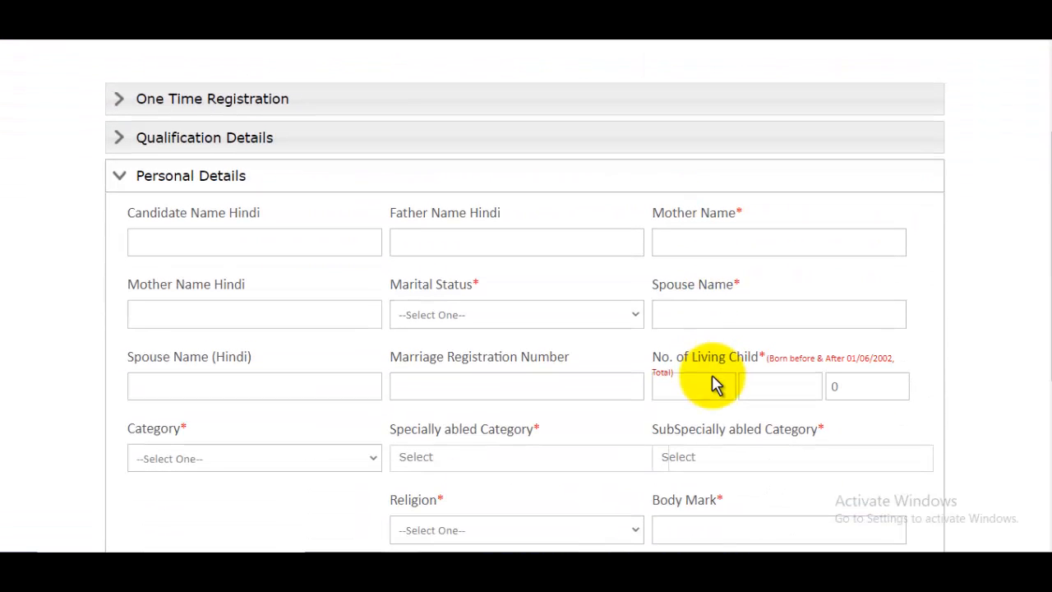
- Enter the candidate's and father's Hindi names via the Hindi keyboard, then start the mother's
{"action": "left_click", "coordinate": [223, 242]}
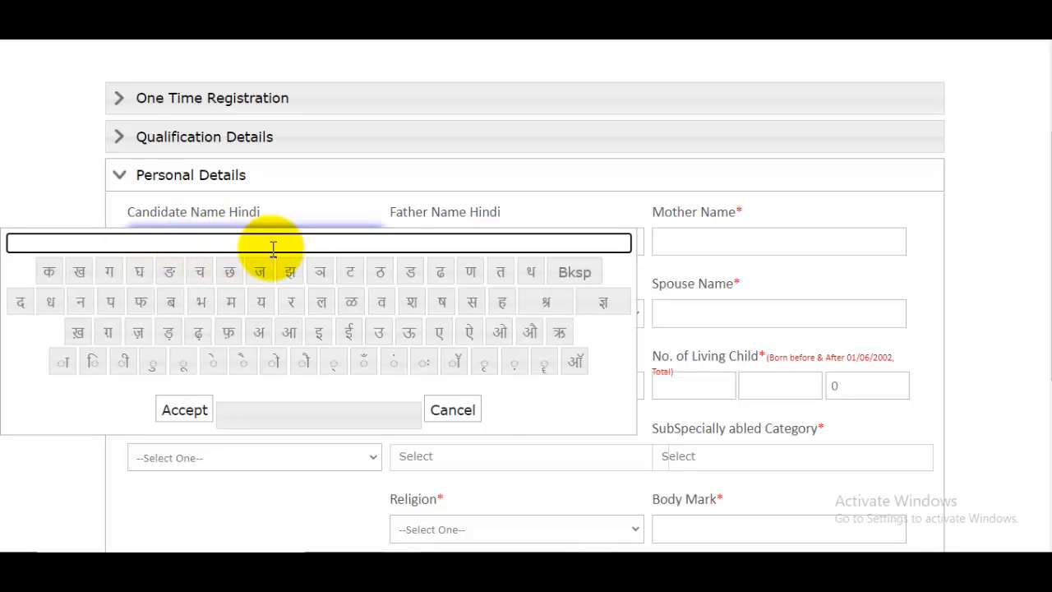
{"action": "left_click", "coordinate": [446, 237]}
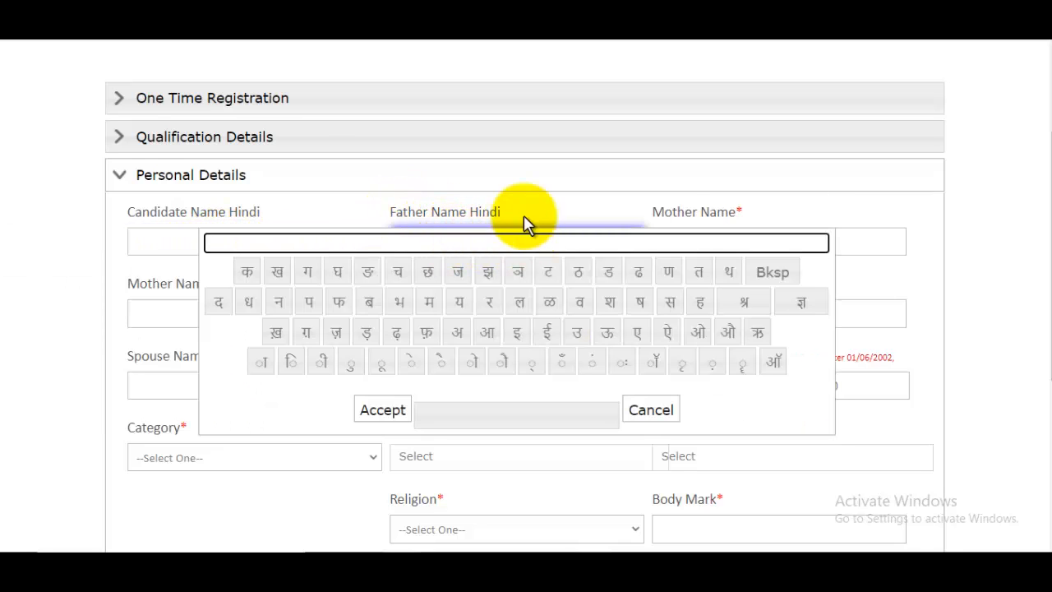
{"action": "left_click", "coordinate": [511, 191]}
{"action": "left_click", "coordinate": [482, 246]}
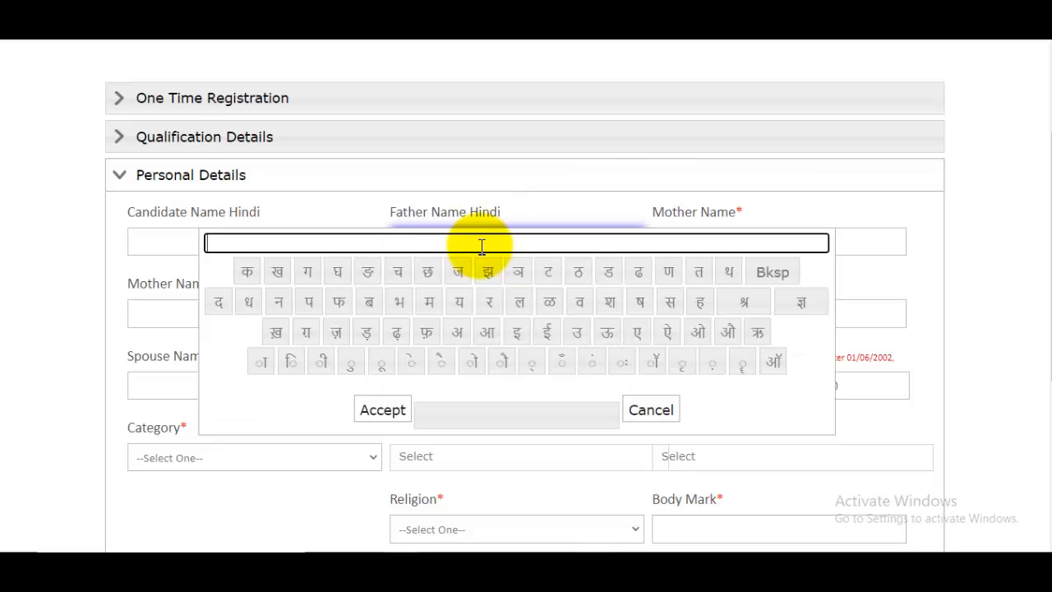
{"action": "left_click", "coordinate": [793, 222]}
{"action": "scroll", "coordinate": [772, 243], "scroll_direction": "down", "scroll_amount": 2}
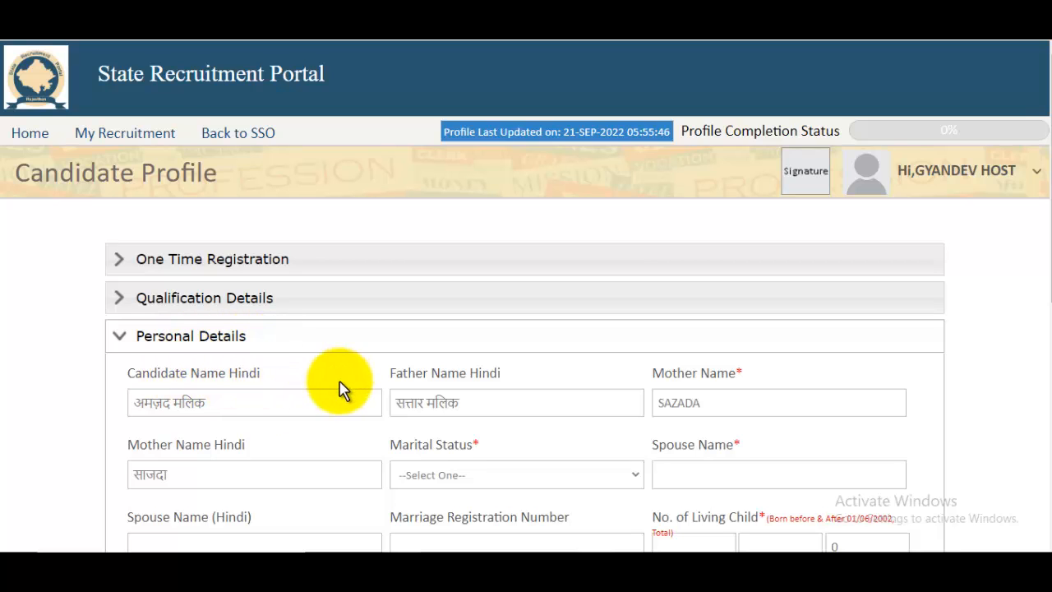
{"action": "left_click", "coordinate": [240, 402]}
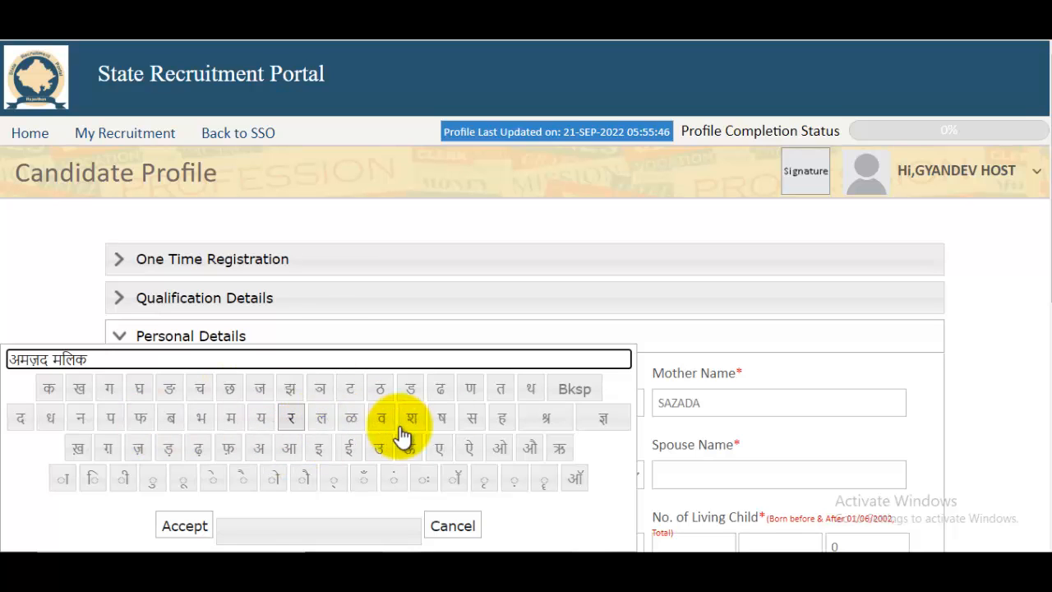
{"action": "left_click", "coordinate": [199, 528]}
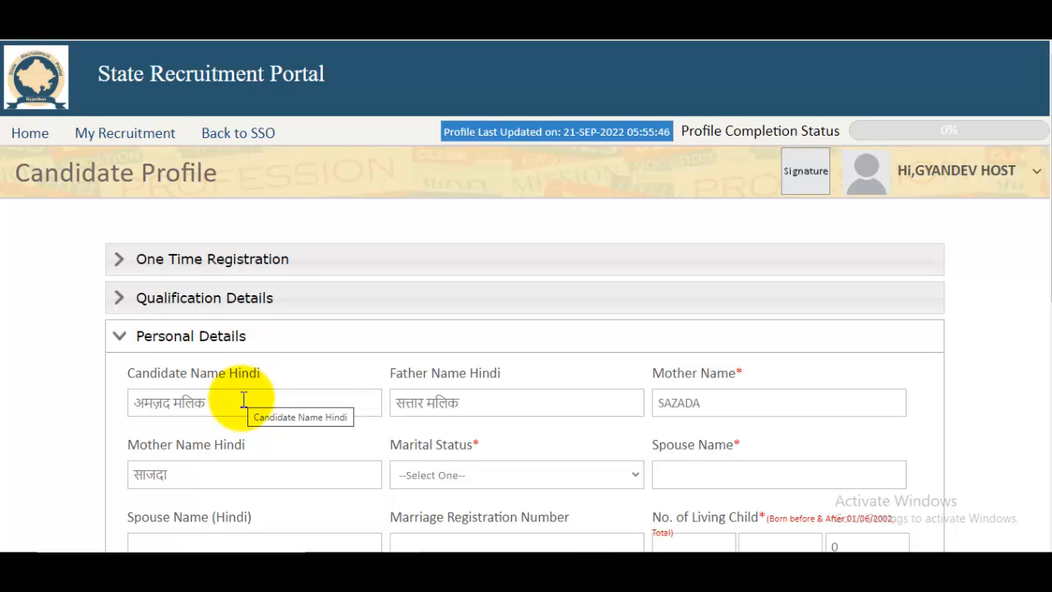
{"action": "left_click", "coordinate": [502, 404]}
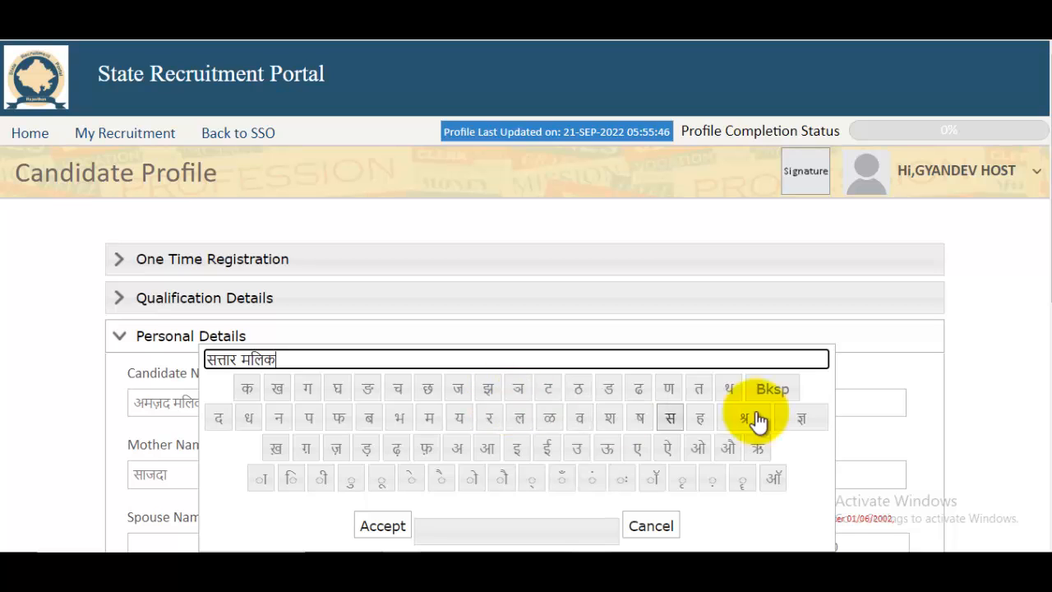
{"action": "left_click", "coordinate": [380, 528]}
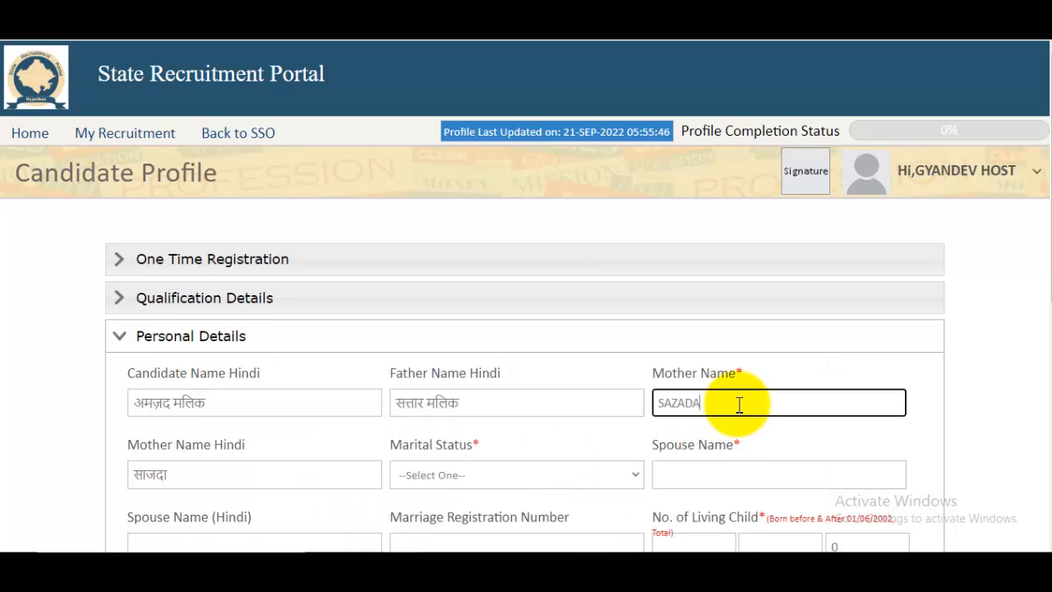
{"action": "left_click", "coordinate": [185, 476]}
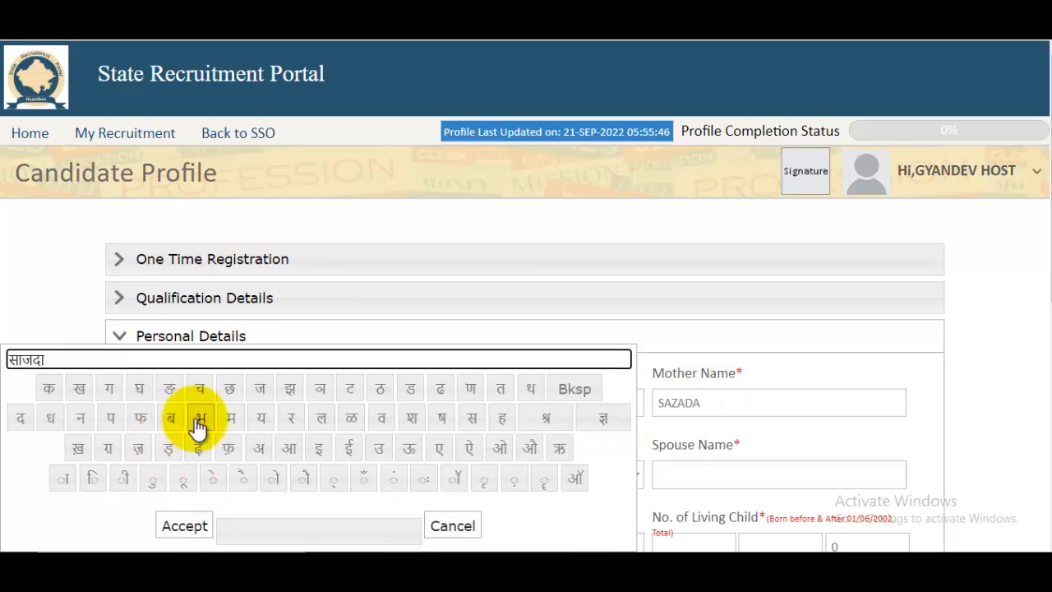
- Accept the mother's Hindi name and set marital status to Single
{"action": "left_click", "coordinate": [185, 526]}
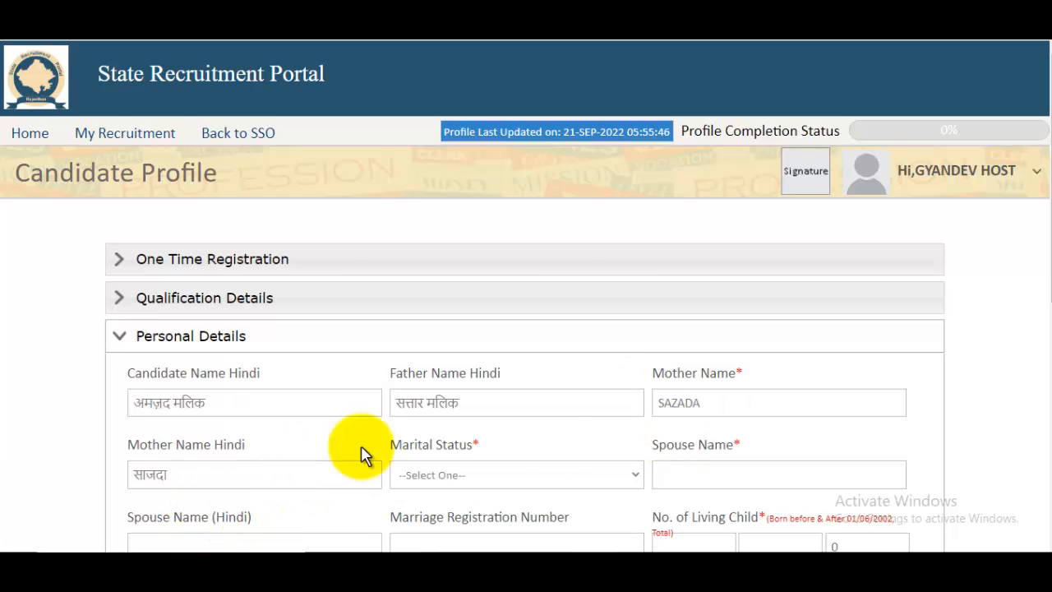
{"action": "left_click", "coordinate": [488, 485]}
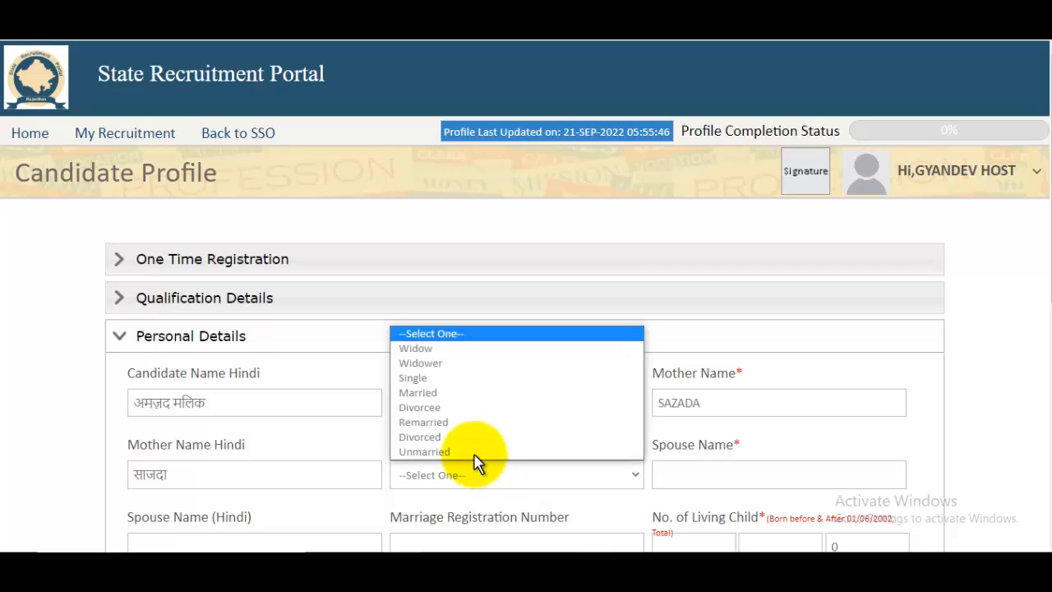
{"action": "left_click", "coordinate": [433, 378]}
{"action": "scroll", "coordinate": [708, 465], "scroll_direction": "down", "scroll_amount": 1}
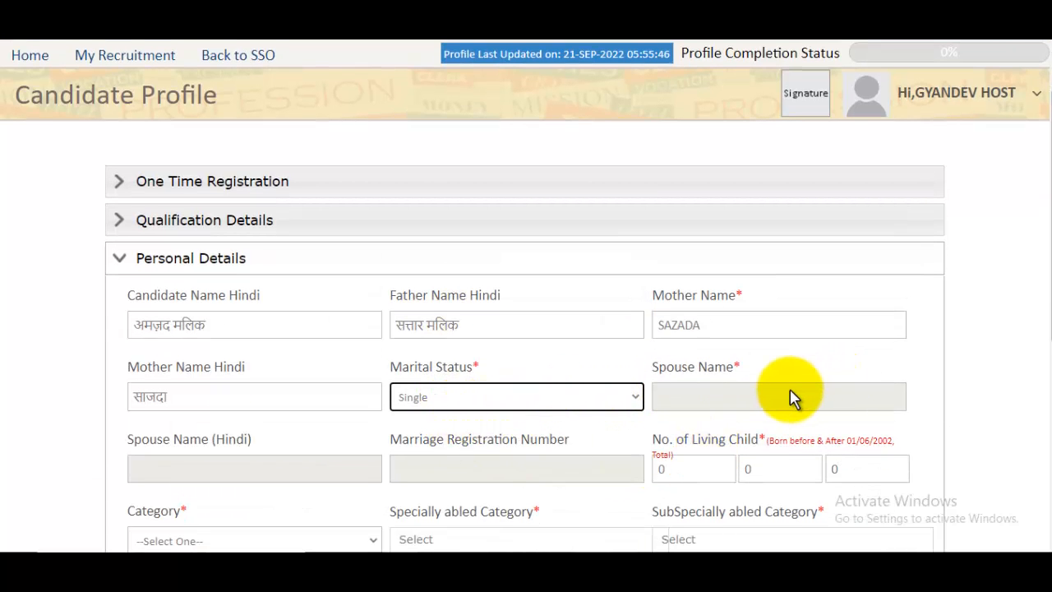
{"action": "scroll", "coordinate": [788, 398], "scroll_direction": "down", "scroll_amount": 2}
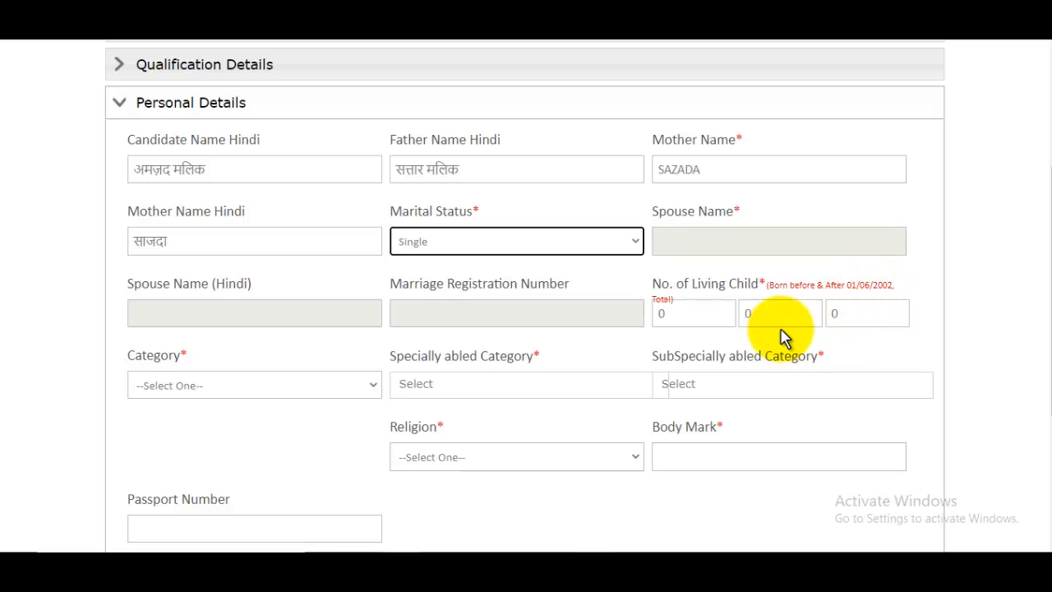
{"action": "scroll", "coordinate": [612, 355], "scroll_direction": "down", "scroll_amount": 1}
{"action": "scroll", "coordinate": [609, 355], "scroll_direction": "down", "scroll_amount": 3}
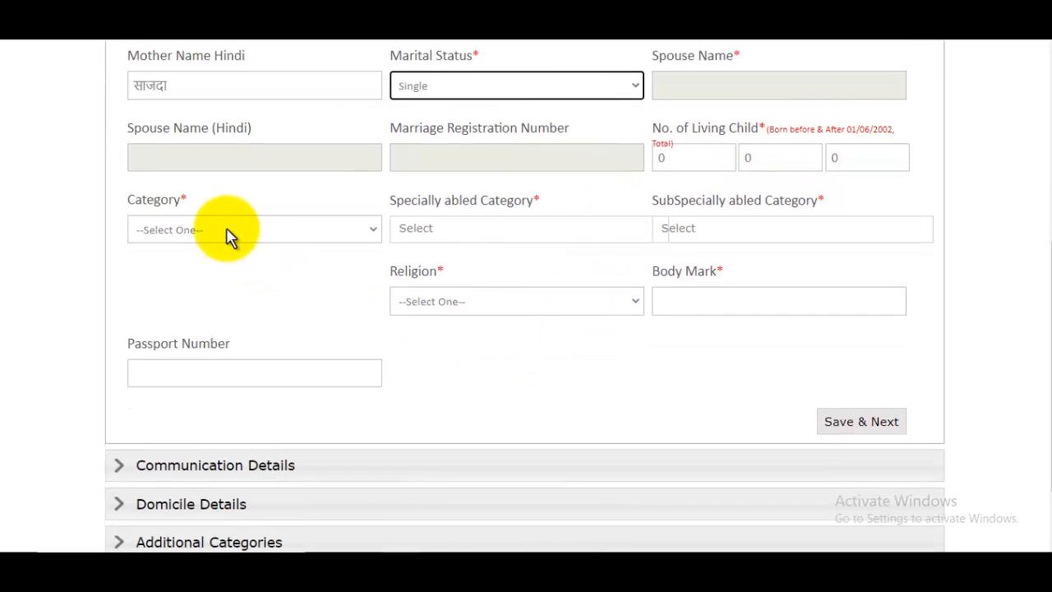
- Set category to GENERAL and specially abled category to Not Applicable
{"action": "left_click", "coordinate": [210, 230]}
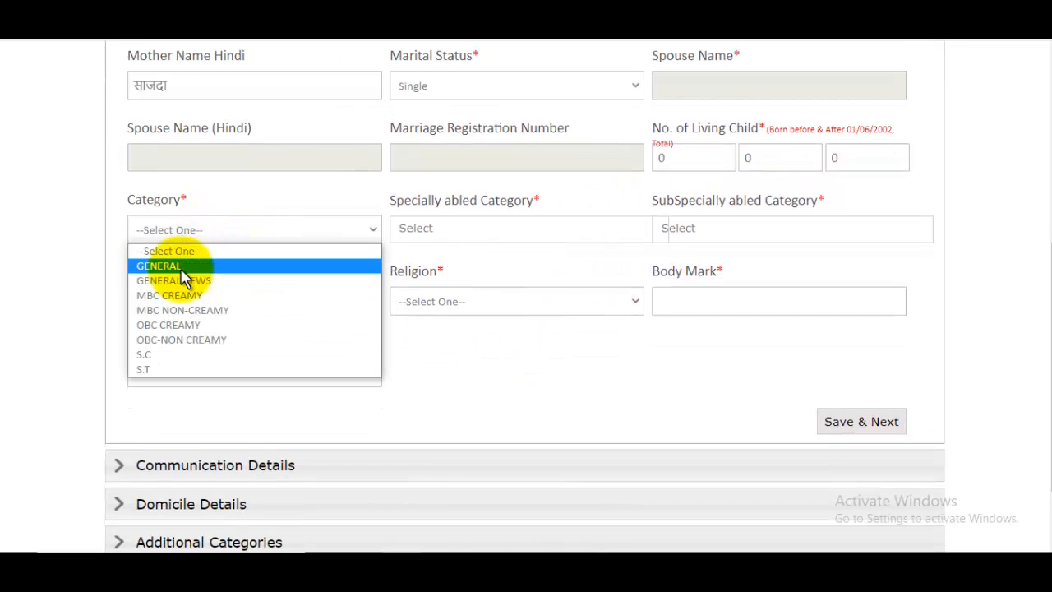
{"action": "left_click", "coordinate": [188, 267]}
{"action": "left_click", "coordinate": [194, 235]}
{"action": "left_click", "coordinate": [186, 324]}
{"action": "left_click", "coordinate": [189, 231]}
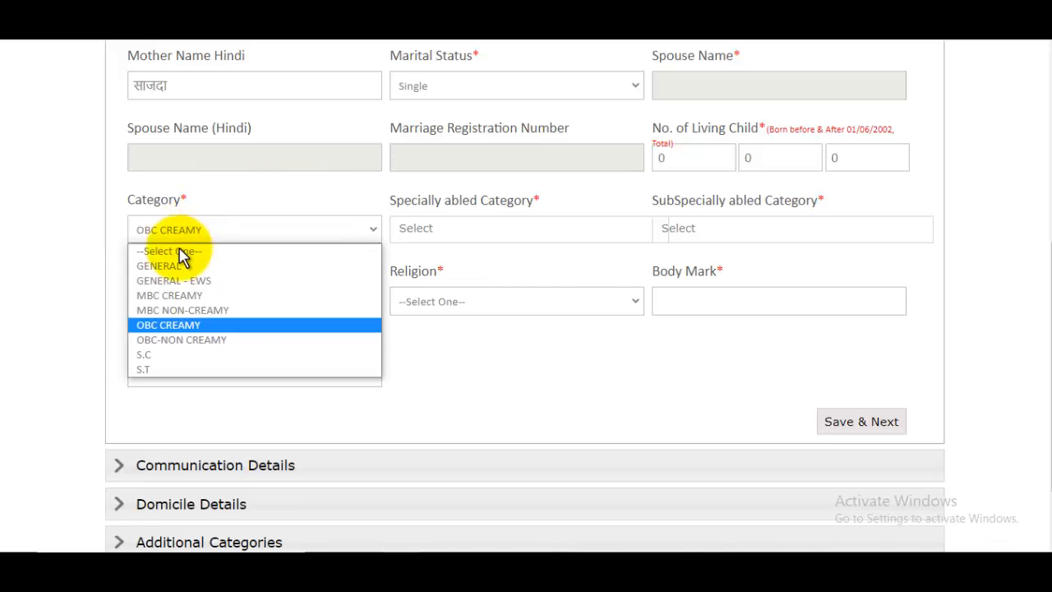
{"action": "left_click", "coordinate": [176, 266]}
{"action": "left_click", "coordinate": [468, 236]}
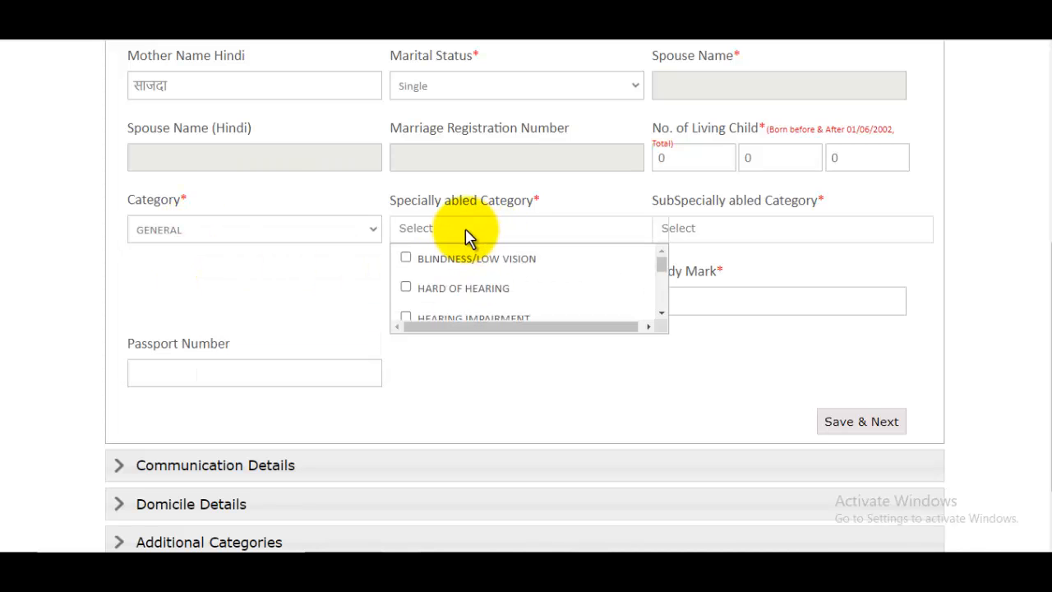
{"action": "scroll", "coordinate": [458, 279], "scroll_direction": "down", "scroll_amount": 5}
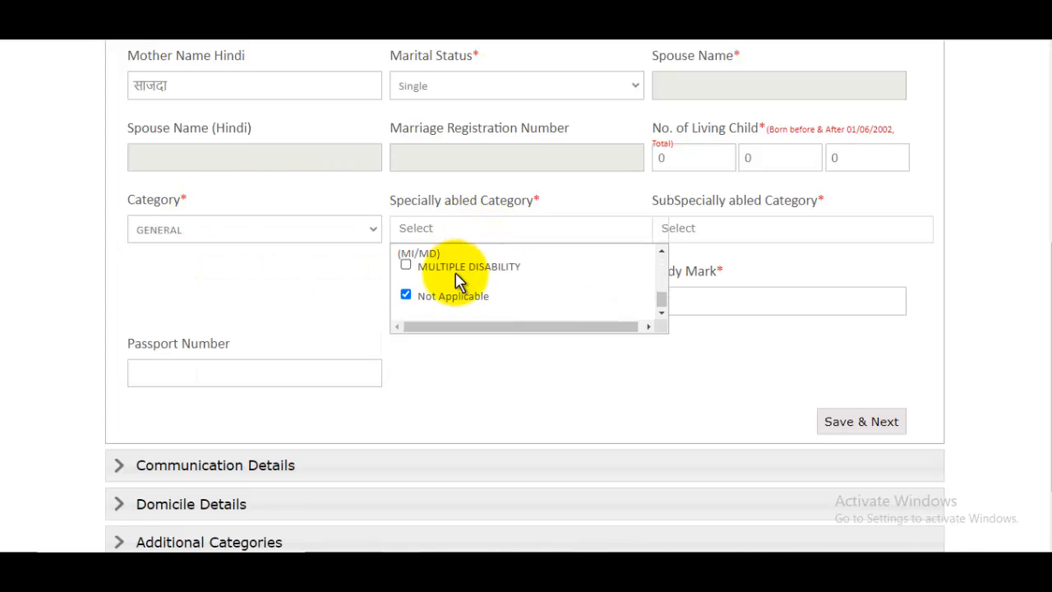
{"action": "scroll", "coordinate": [458, 279], "scroll_direction": "down", "scroll_amount": 5}
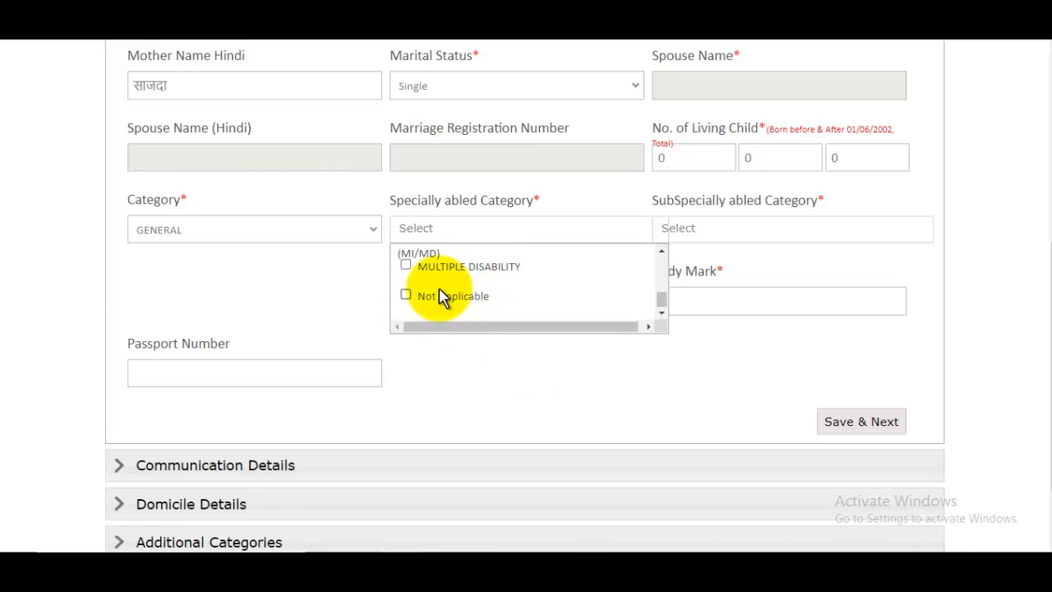
{"action": "left_click", "coordinate": [444, 297]}
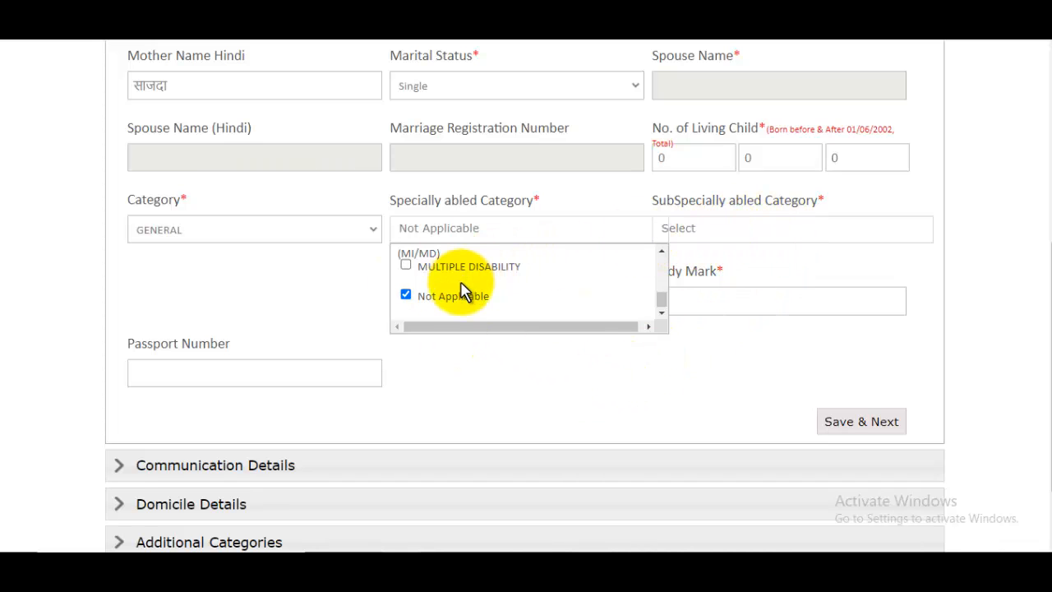
- Leave passport number blank, enter body mark 'No mark', and keep category GENERAL
{"action": "left_click", "coordinate": [279, 381]}
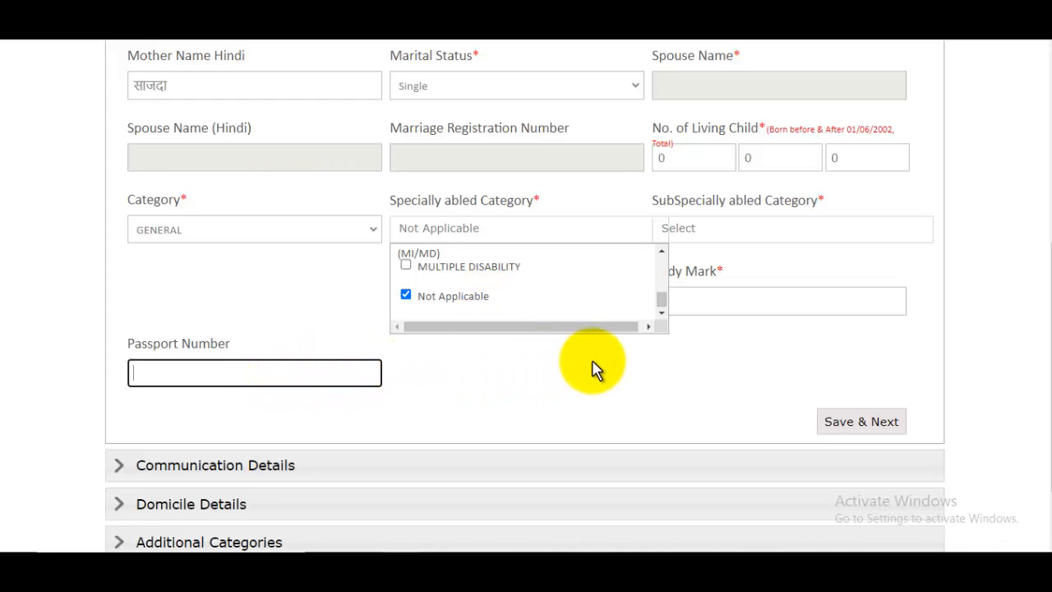
{"action": "left_click", "coordinate": [722, 331]}
{"action": "left_click", "coordinate": [732, 303]}
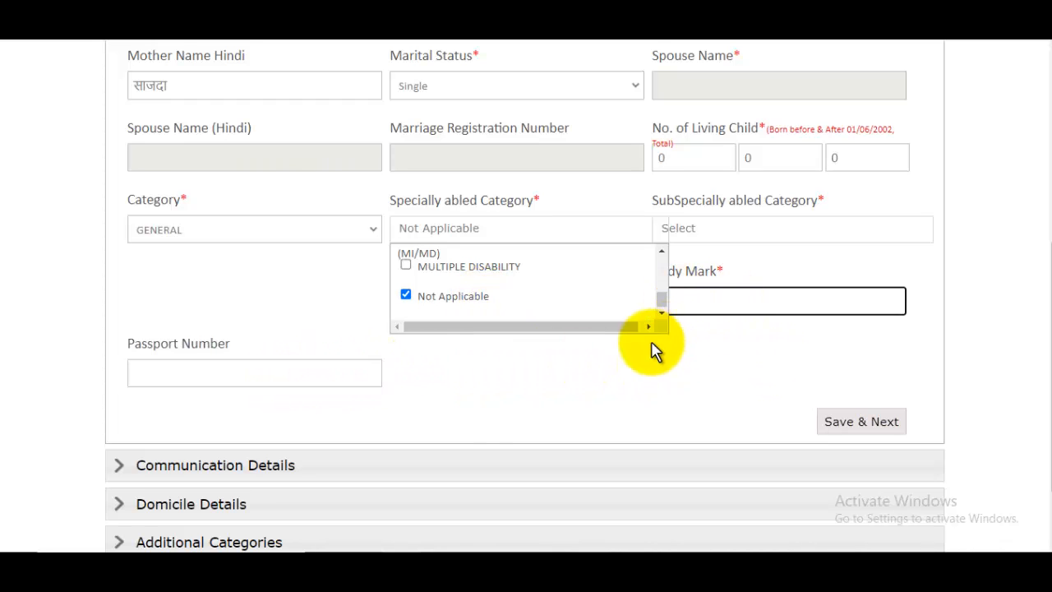
{"action": "scroll", "coordinate": [228, 308], "scroll_direction": "up", "scroll_amount": 1}
{"action": "left_click", "coordinate": [229, 308]}
{"action": "left_click", "coordinate": [766, 381]}
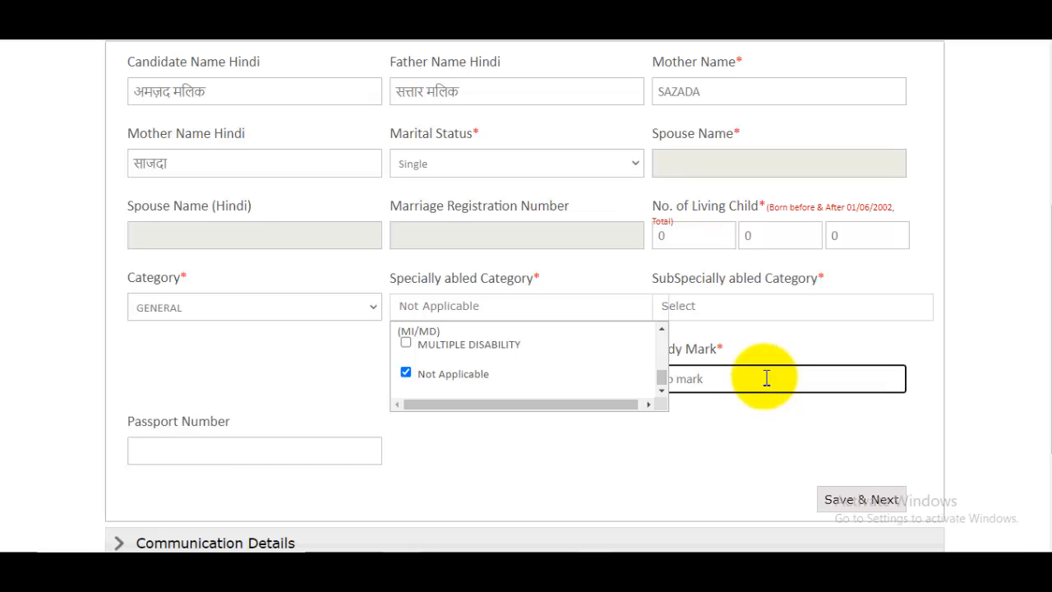
- Set religion to MUSLIM and save the personal details, dismissing the success message
{"action": "scroll", "coordinate": [488, 362], "scroll_direction": "up", "scroll_amount": 5}
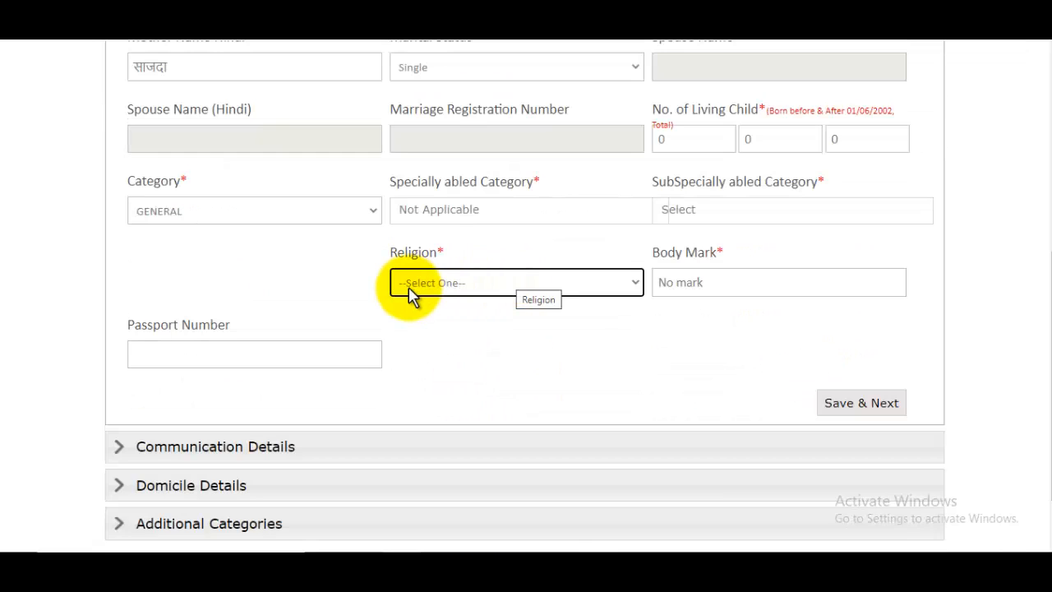
{"action": "left_click", "coordinate": [416, 290]}
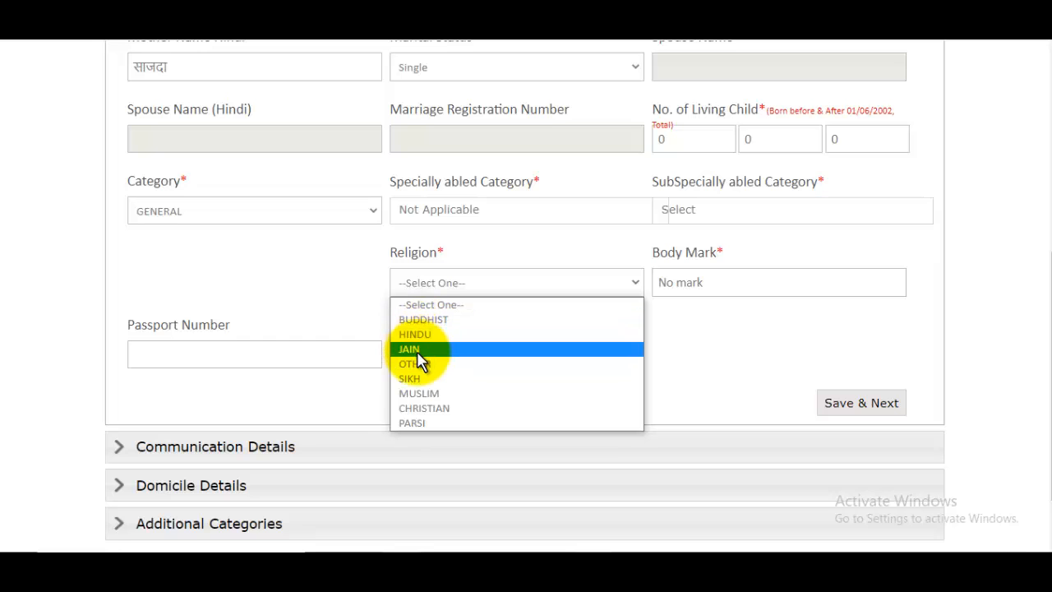
{"action": "left_click", "coordinate": [420, 393]}
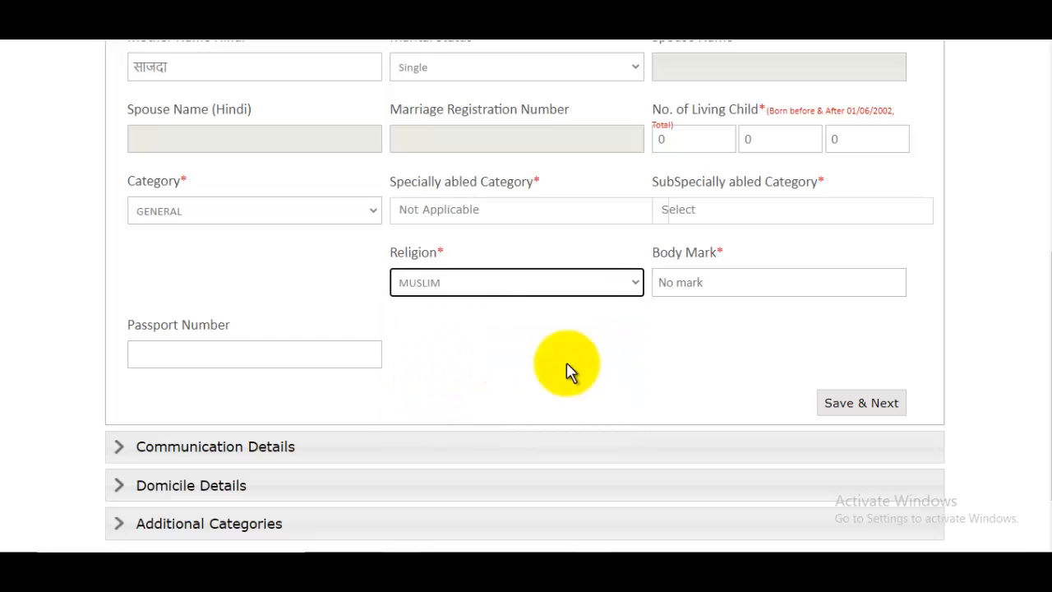
{"action": "left_click", "coordinate": [892, 403]}
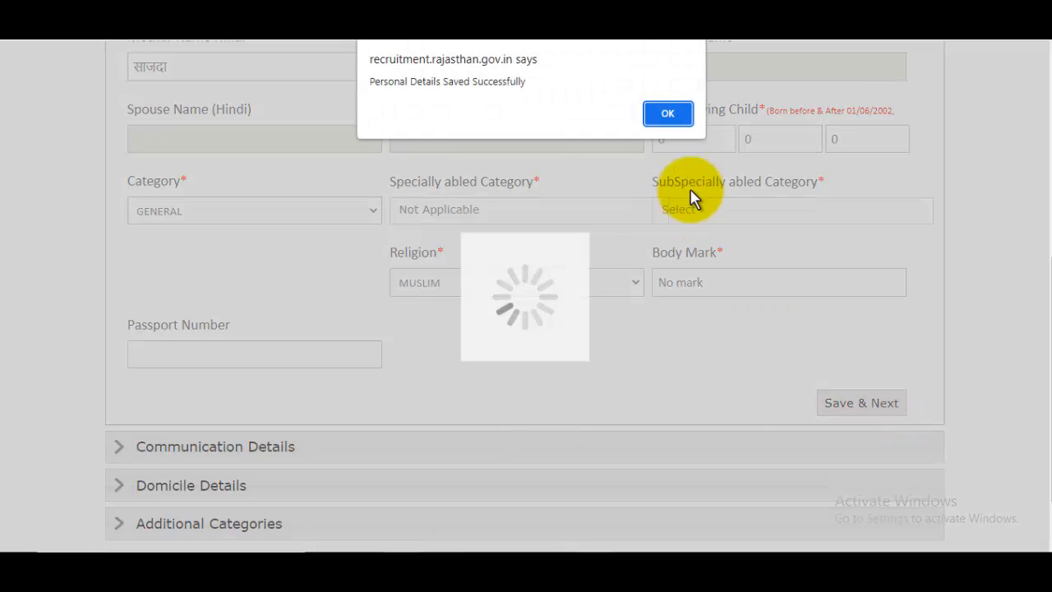
{"action": "left_click", "coordinate": [665, 114]}
{"action": "scroll", "coordinate": [682, 303], "scroll_direction": "down", "scroll_amount": 1}
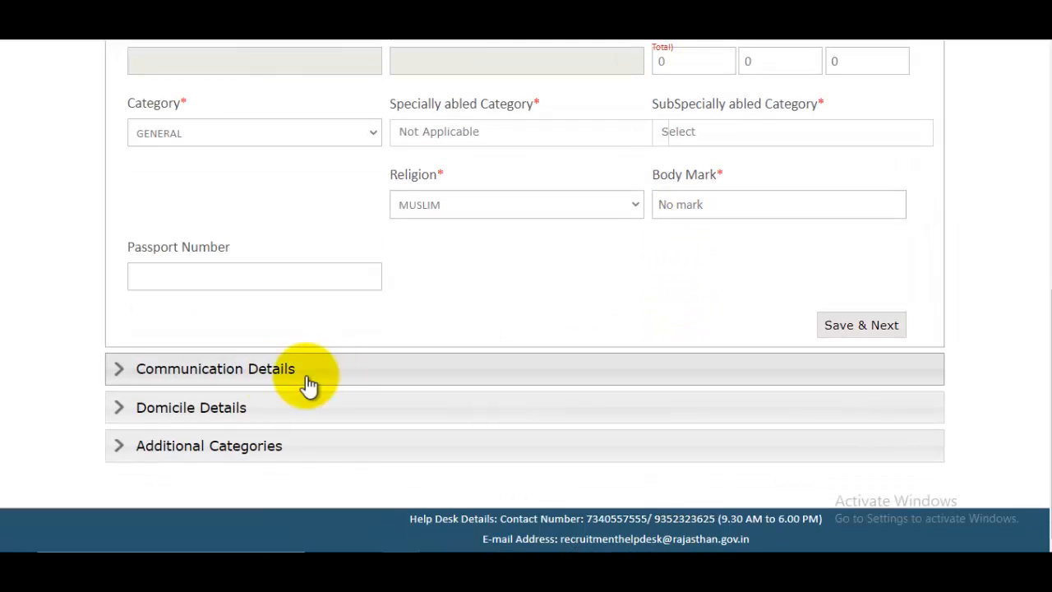
- Expand Communication Details and enter the first line of the permanent address
{"action": "left_click", "coordinate": [242, 371]}
{"action": "scroll", "coordinate": [378, 359], "scroll_direction": "down", "scroll_amount": 2}
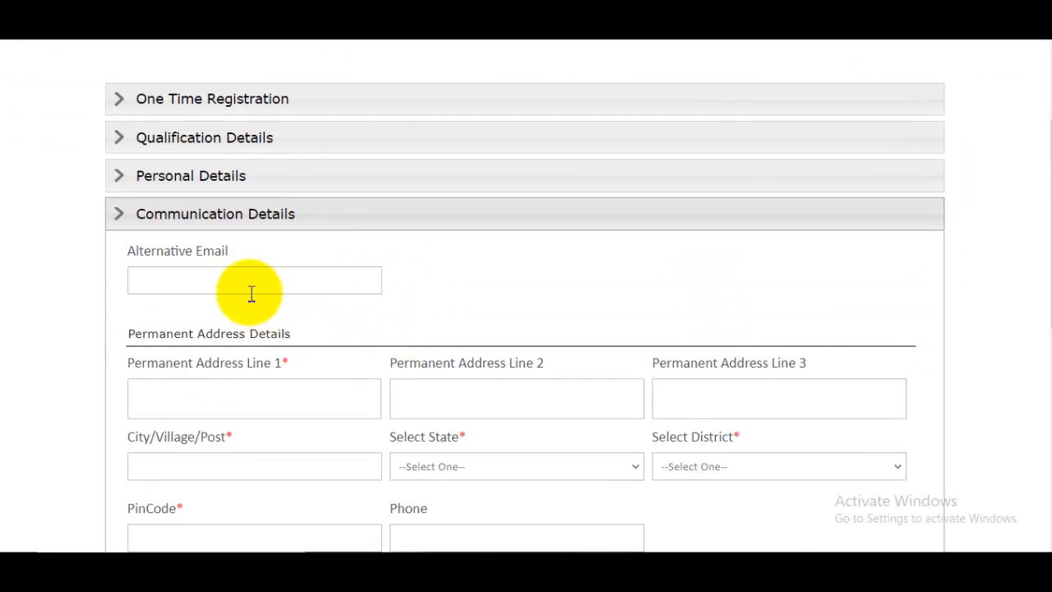
{"action": "left_click", "coordinate": [251, 289]}
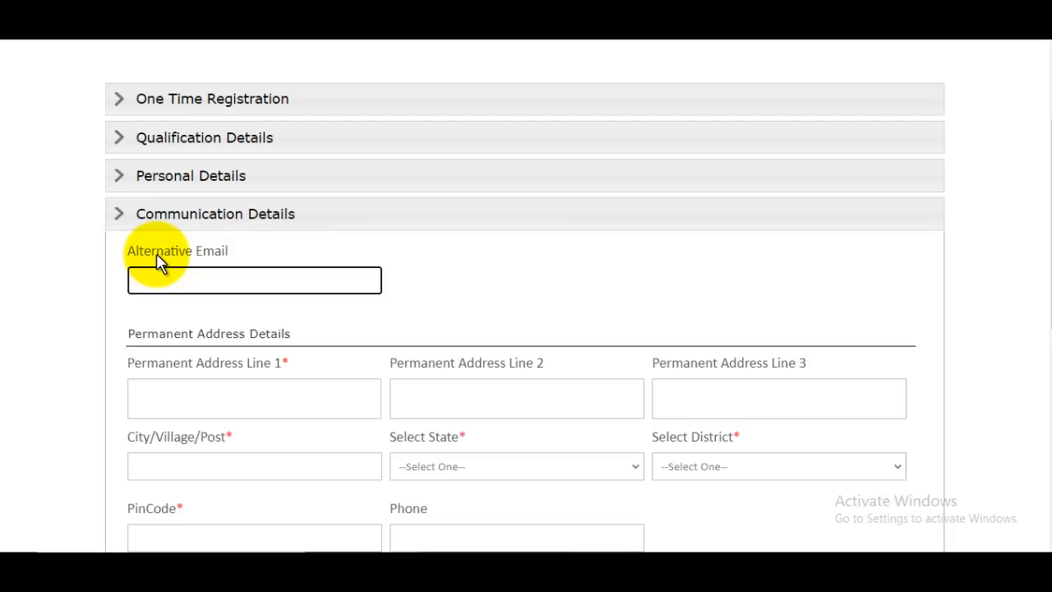
{"action": "left_click_drag", "start_coordinate": [137, 251], "coordinate": [228, 252]}
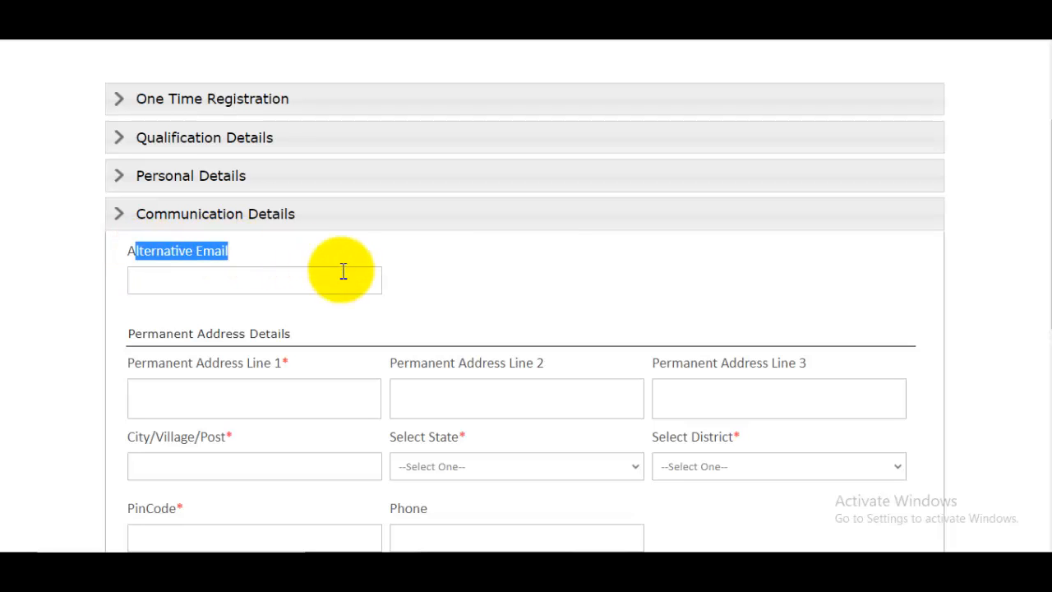
{"action": "scroll", "coordinate": [340, 272], "scroll_direction": "down", "scroll_amount": 1}
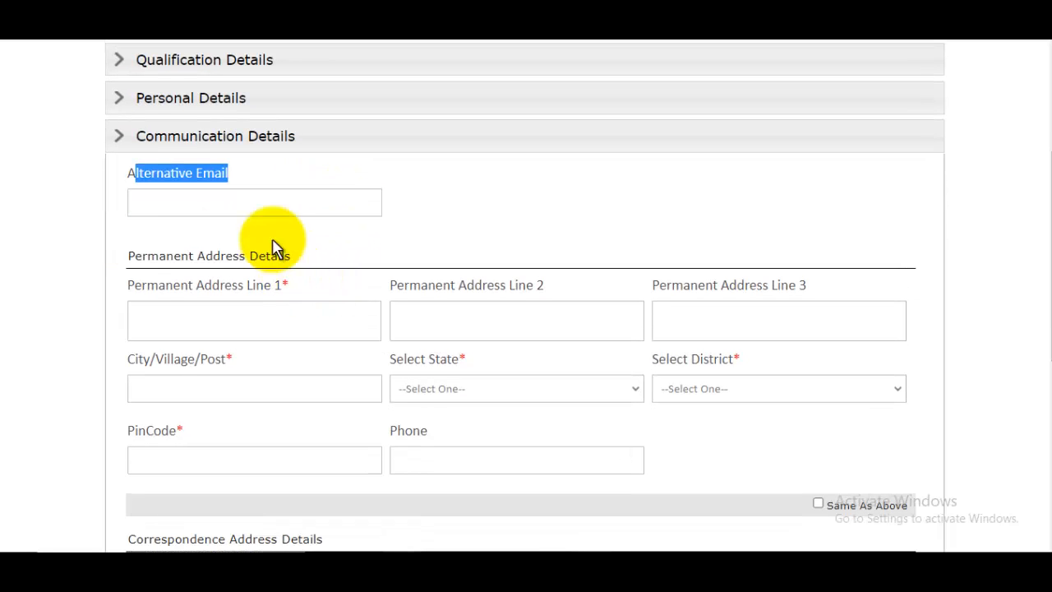
{"action": "left_click", "coordinate": [251, 325]}
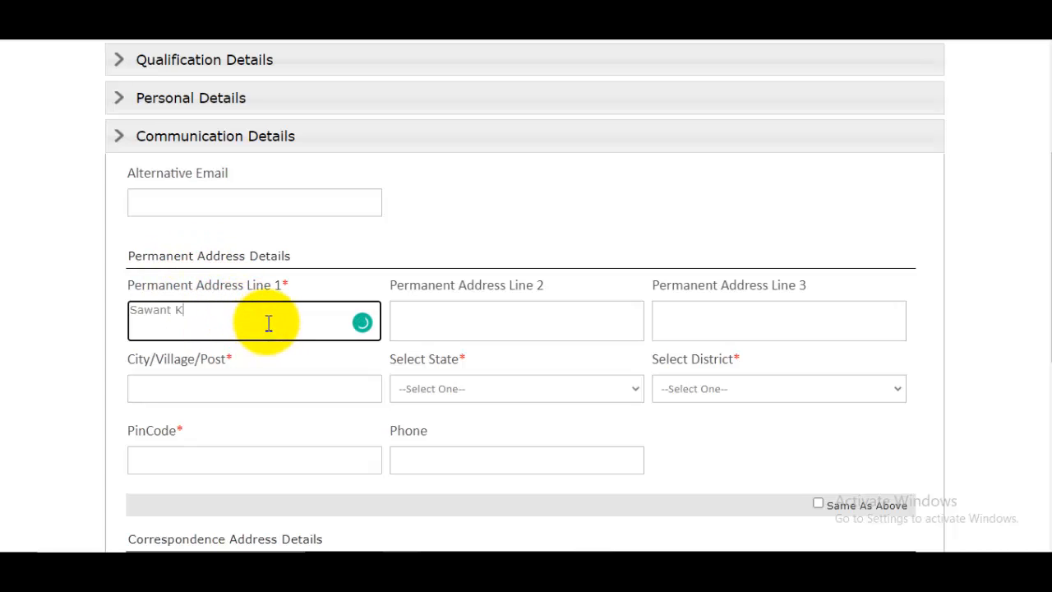
{"action": "type", "text": "Sawant Khedi"}
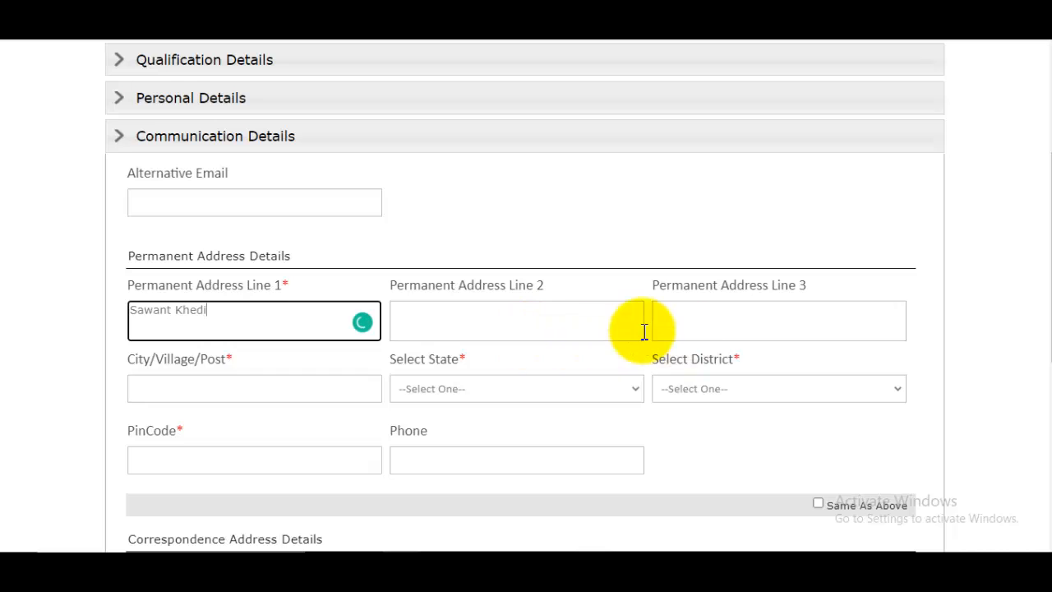
- Set the permanent address state to Rajasthan and the district to AJMER
{"action": "scroll", "coordinate": [242, 313], "scroll_direction": "down", "scroll_amount": 1}
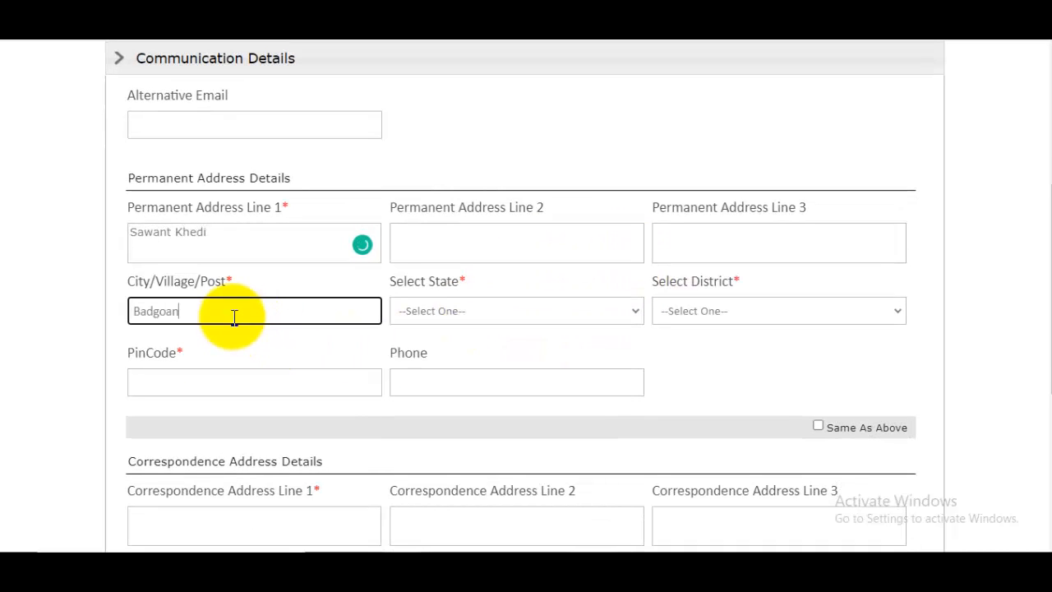
{"action": "left_click", "coordinate": [449, 312]}
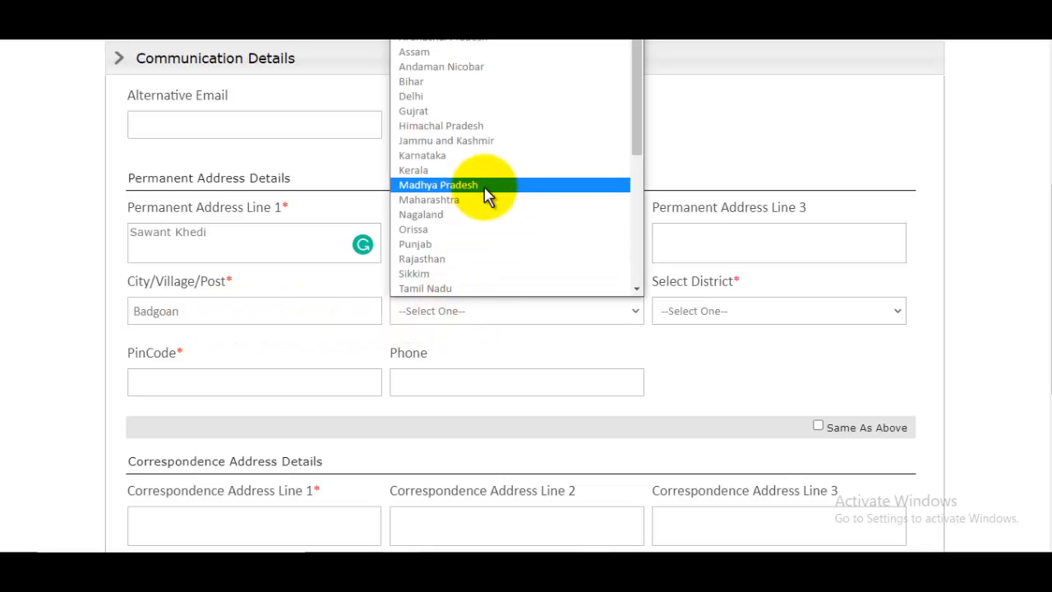
{"action": "scroll", "coordinate": [491, 182], "scroll_direction": "down", "scroll_amount": 5}
{"action": "scroll", "coordinate": [491, 183], "scroll_direction": "up", "scroll_amount": 1}
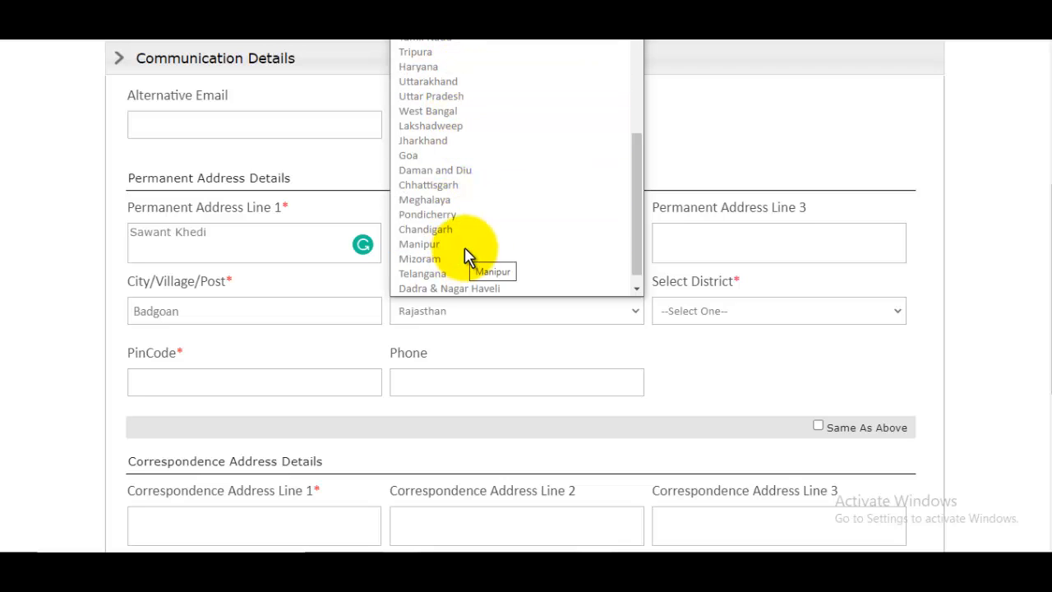
{"action": "left_click", "coordinate": [460, 33]}
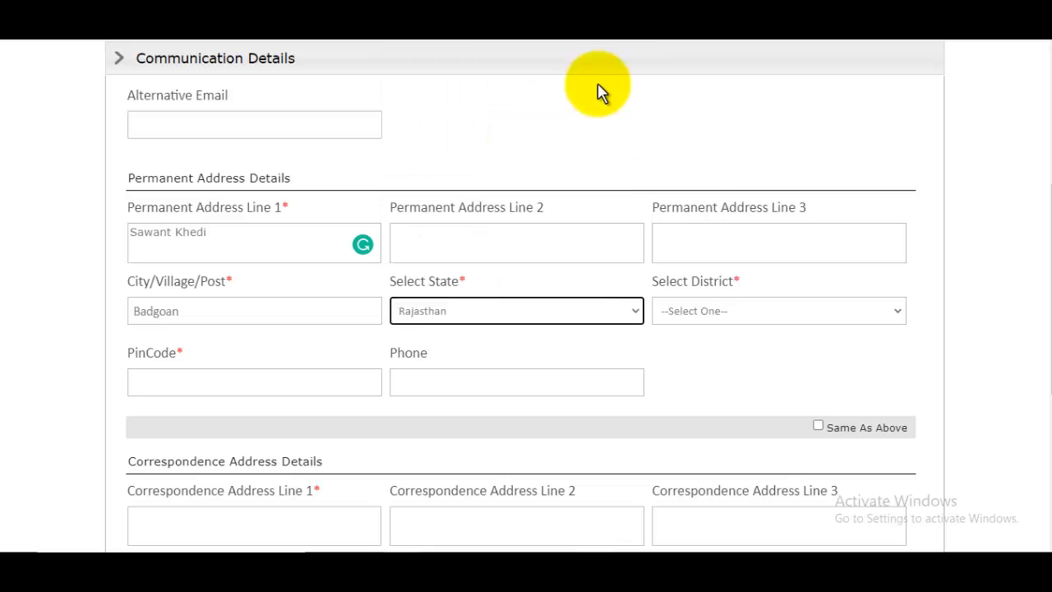
{"action": "left_click", "coordinate": [737, 311]}
{"action": "left_click", "coordinate": [687, 38]}
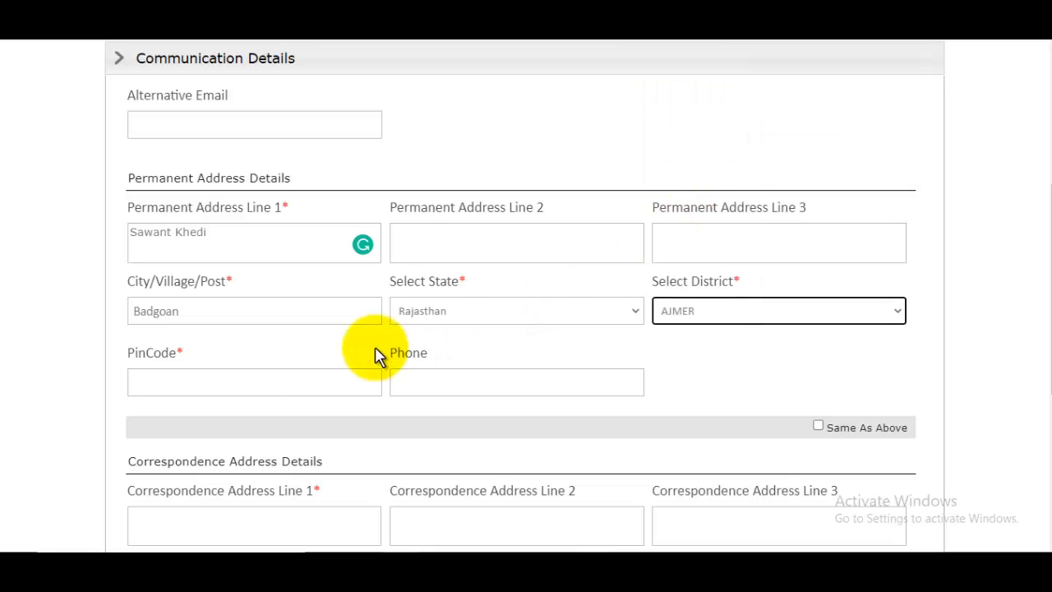
- Enter the PinCode, tick Same As Above for the correspondence address, and save
{"action": "left_click", "coordinate": [227, 386]}
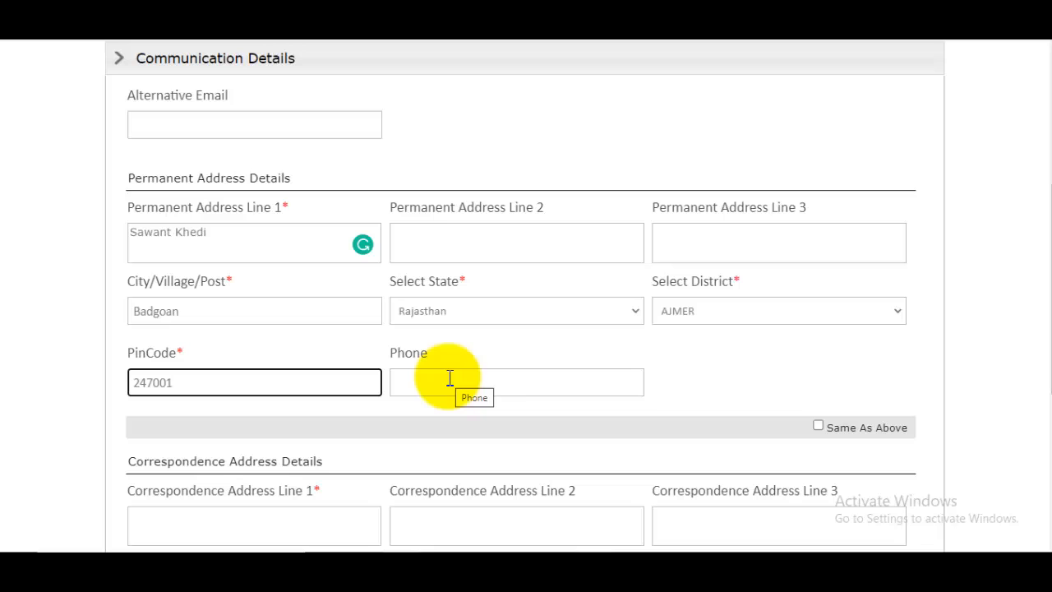
{"action": "scroll", "coordinate": [527, 377], "scroll_direction": "down", "scroll_amount": 2}
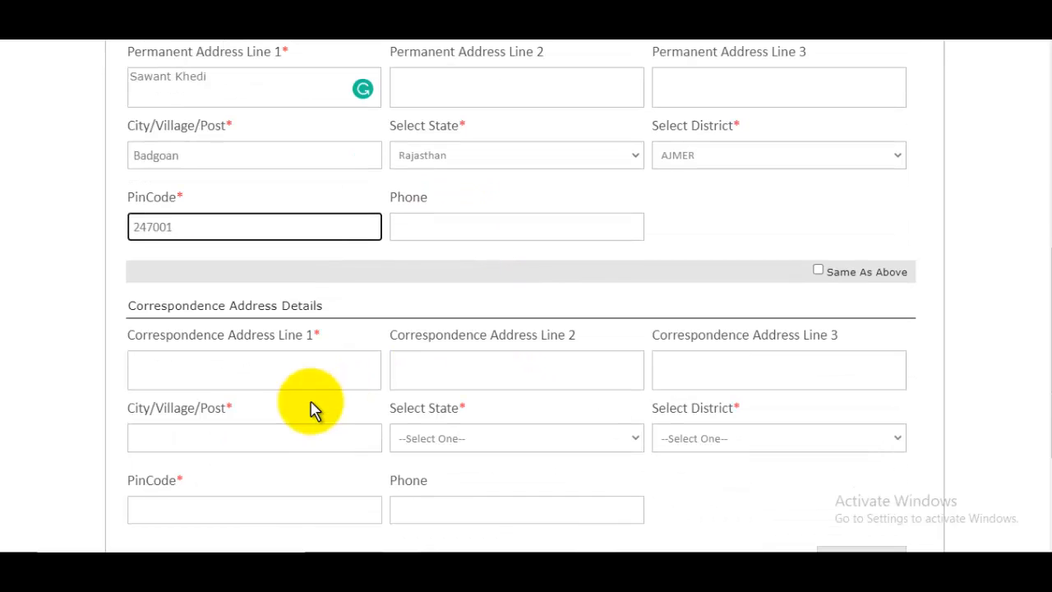
{"action": "left_click_drag", "start_coordinate": [145, 298], "coordinate": [252, 304]}
{"action": "left_click", "coordinate": [251, 304]}
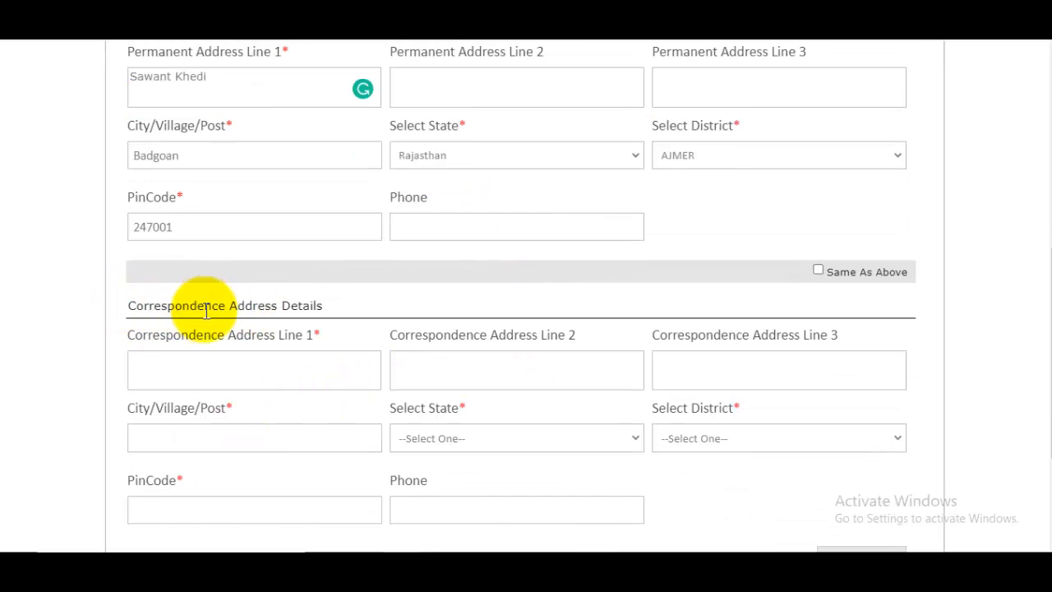
{"action": "scroll", "coordinate": [192, 244], "scroll_direction": "up", "scroll_amount": 3}
{"action": "scroll", "coordinate": [416, 305], "scroll_direction": "down", "scroll_amount": 2}
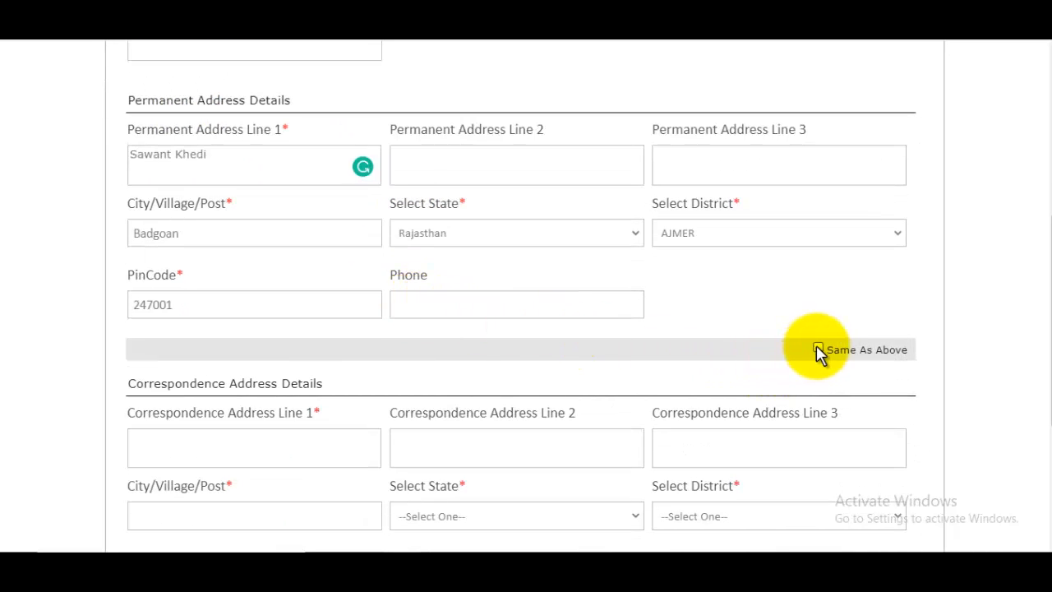
{"action": "left_click", "coordinate": [818, 349]}
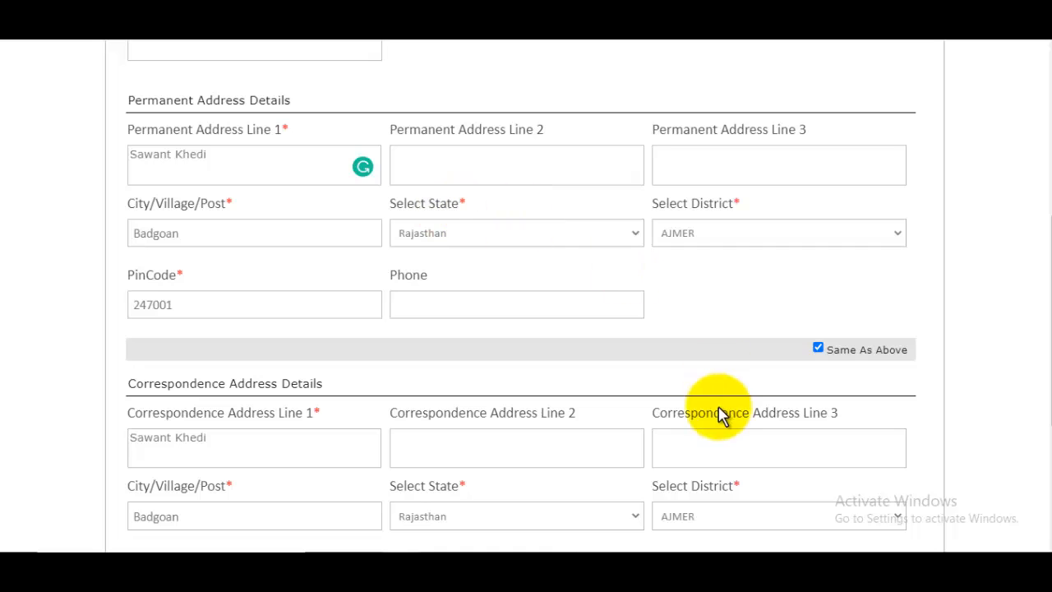
{"action": "scroll", "coordinate": [715, 410], "scroll_direction": "down", "scroll_amount": 1}
{"action": "scroll", "coordinate": [686, 347], "scroll_direction": "down", "scroll_amount": 3}
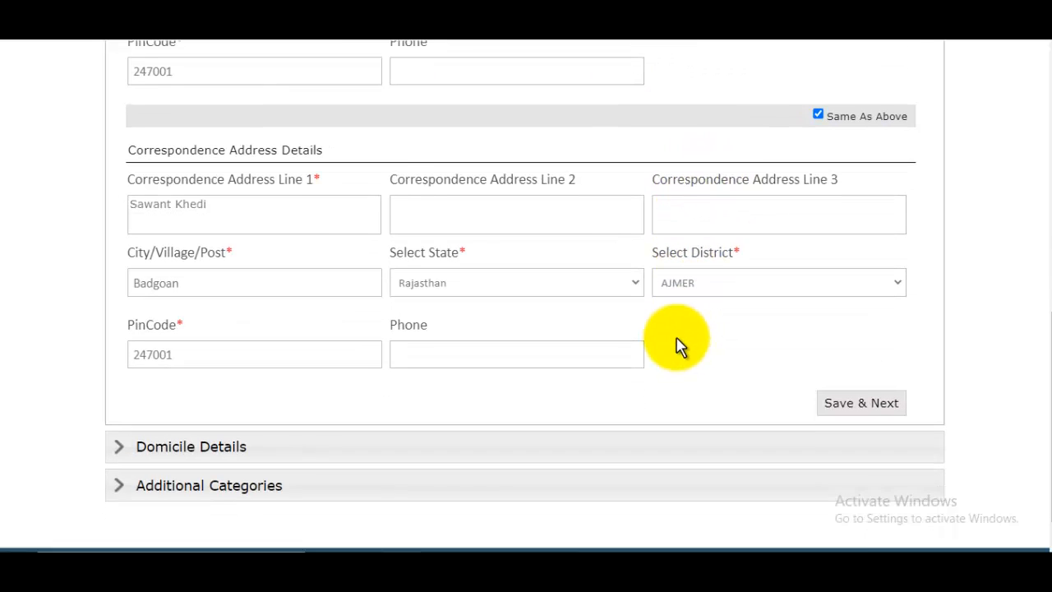
{"action": "left_click", "coordinate": [858, 363]}
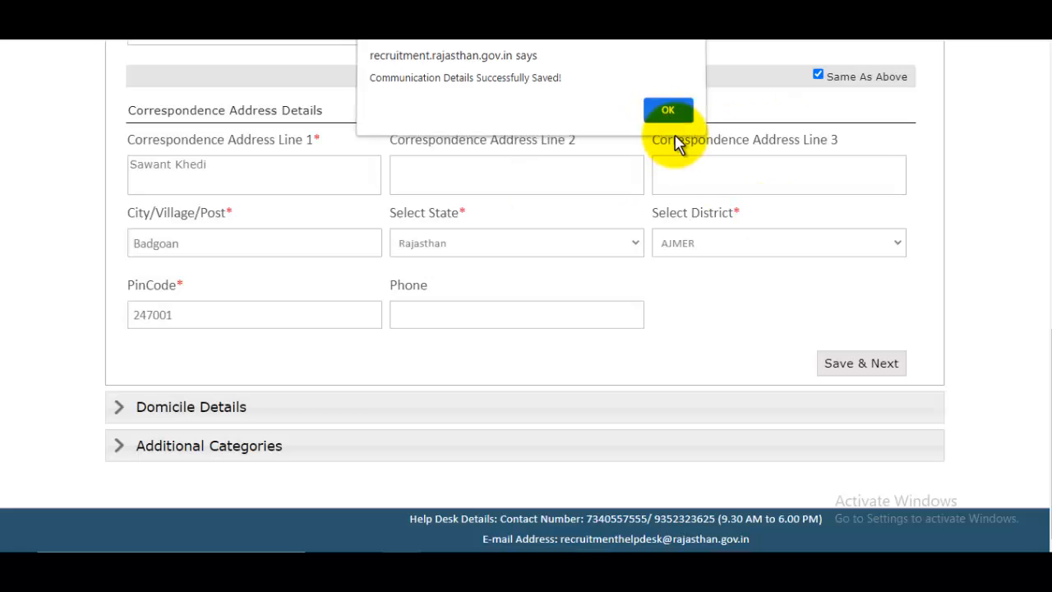
- Expand Domicile Details, keep the area answer as None, and set nationality to Indian
{"action": "left_click", "coordinate": [668, 112]}
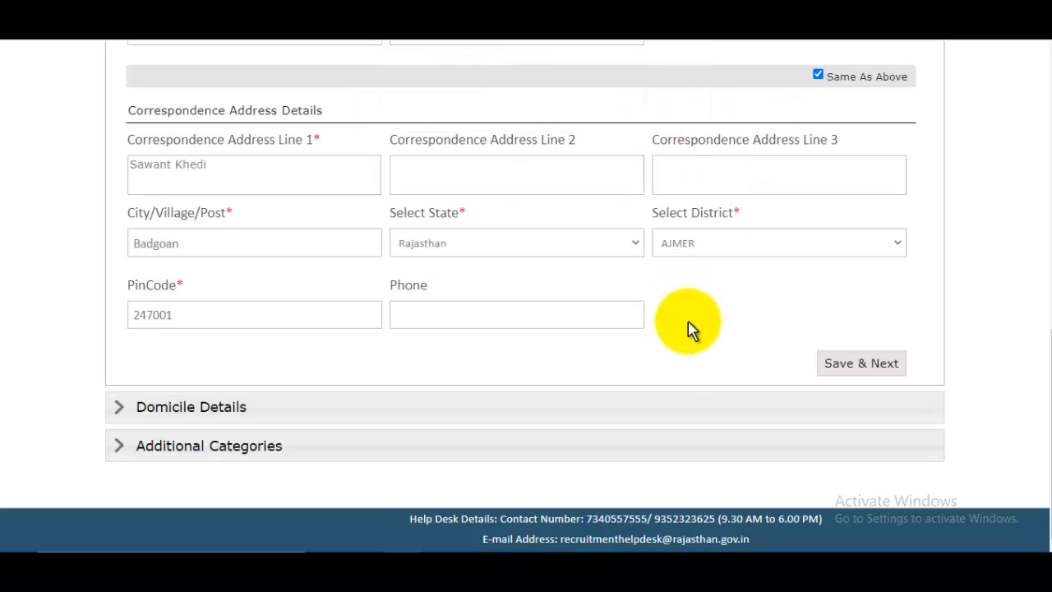
{"action": "left_click", "coordinate": [213, 425]}
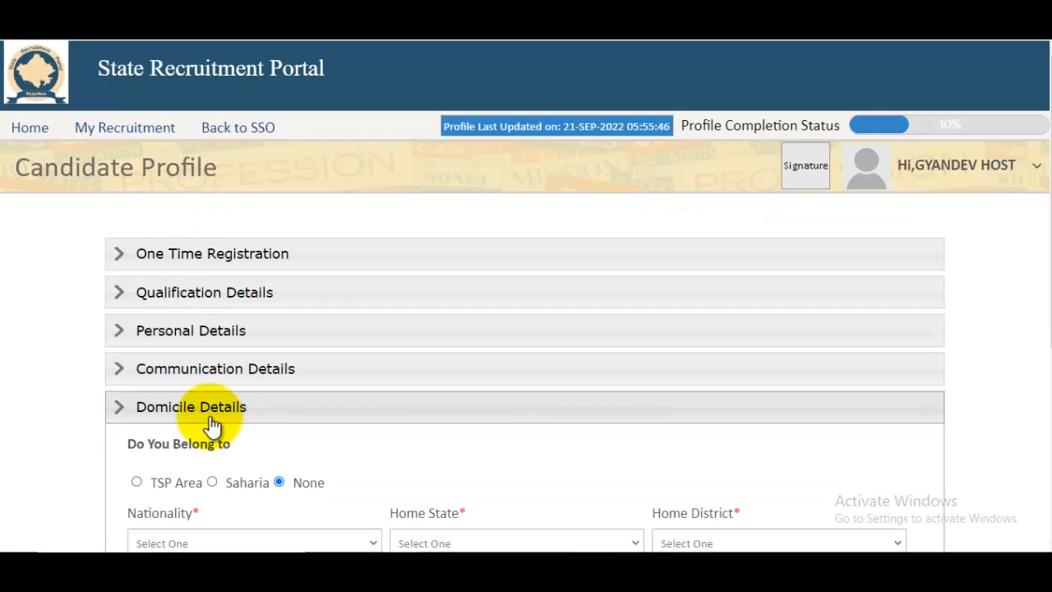
{"action": "scroll", "coordinate": [526, 366], "scroll_direction": "down", "scroll_amount": 3}
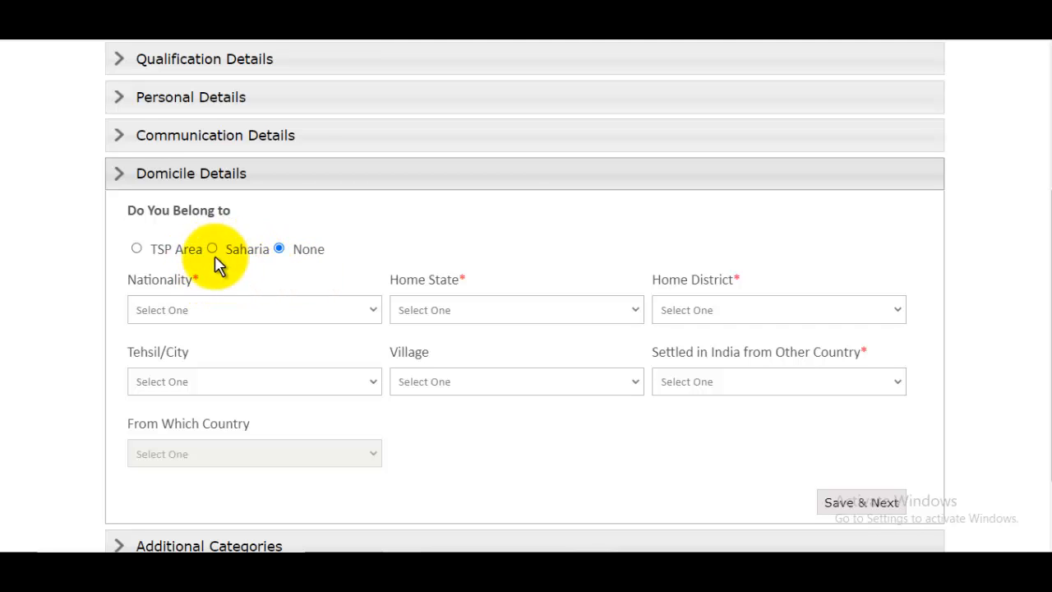
{"action": "left_click", "coordinate": [137, 249]}
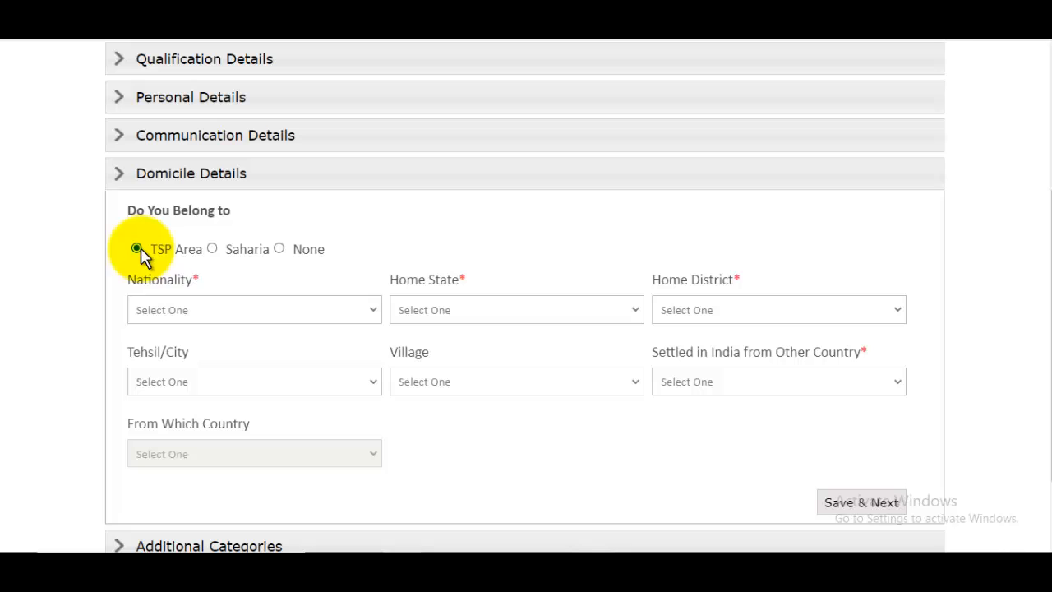
{"action": "left_click", "coordinate": [280, 249]}
{"action": "left_click", "coordinate": [205, 312]}
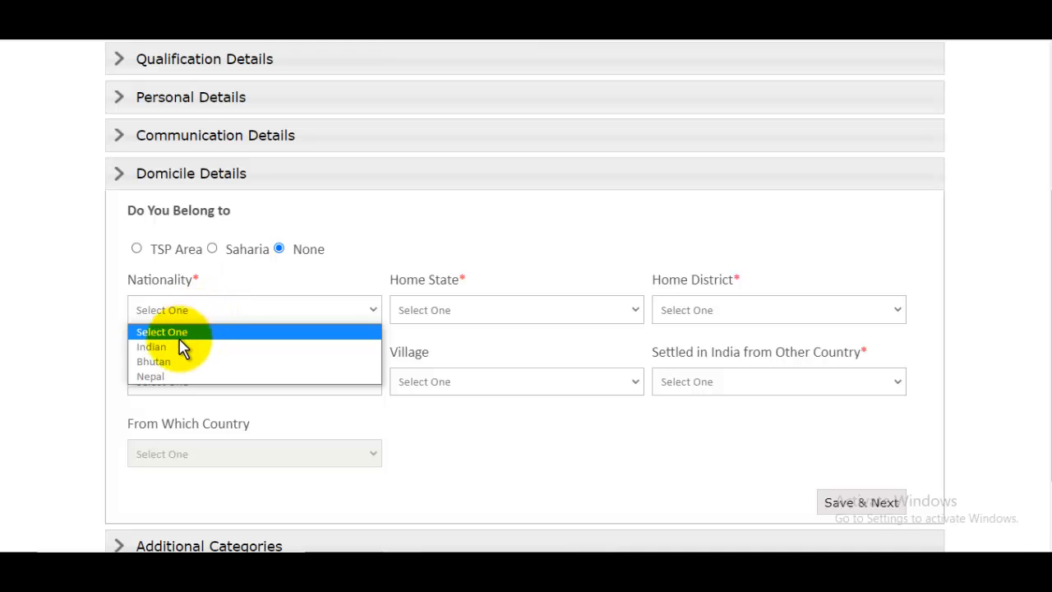
{"action": "left_click", "coordinate": [180, 346]}
- Set home state Rajasthan, home district AJMER and tehsil/city Ajmer
{"action": "left_click", "coordinate": [460, 317]}
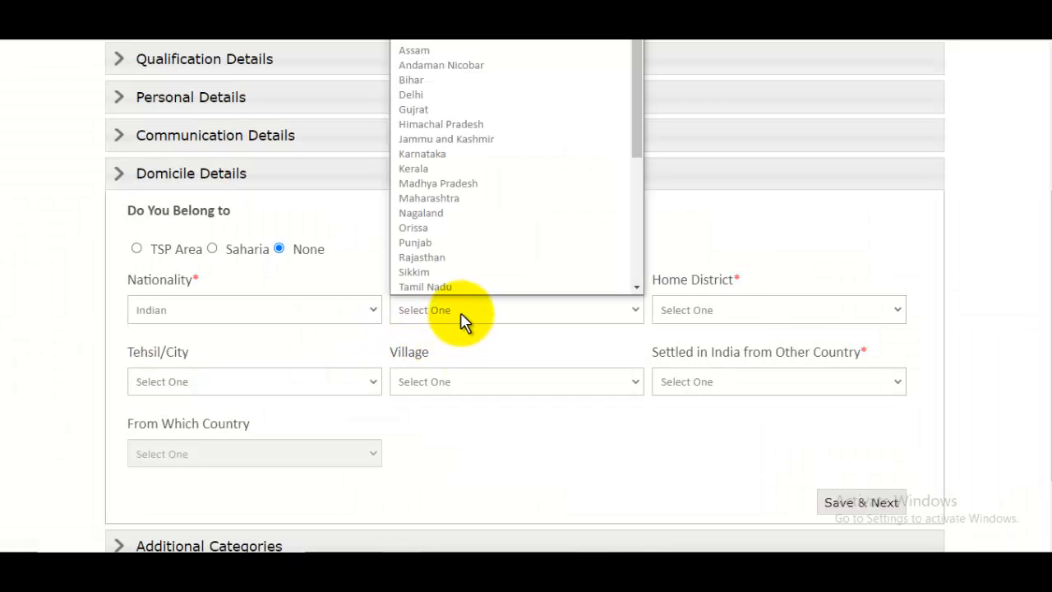
{"action": "left_click", "coordinate": [462, 257]}
{"action": "left_click", "coordinate": [699, 312]}
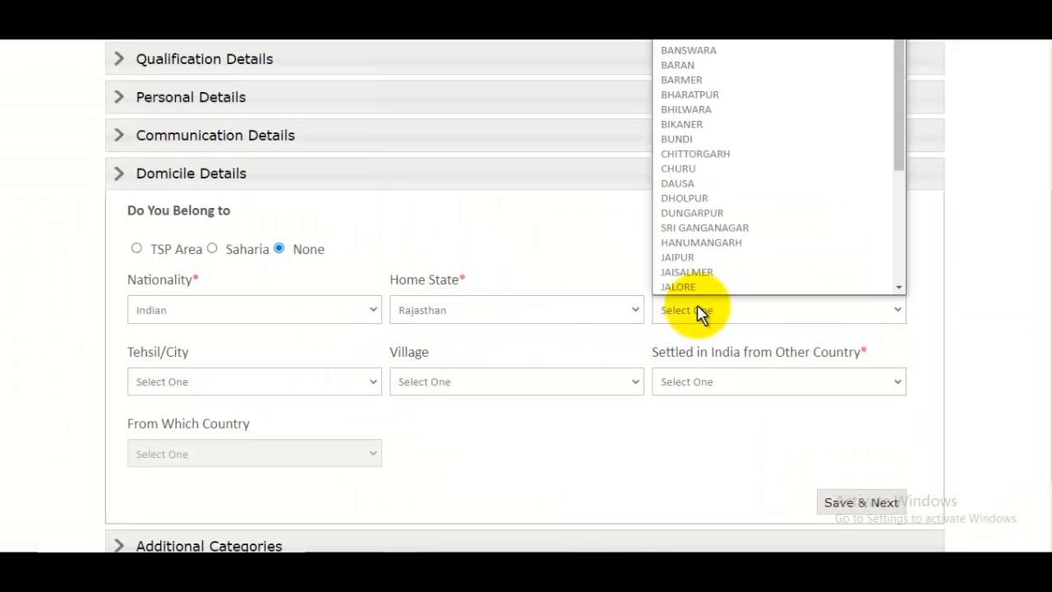
{"action": "scroll", "coordinate": [697, 115], "scroll_direction": "up", "scroll_amount": 1}
{"action": "left_click", "coordinate": [682, 47]}
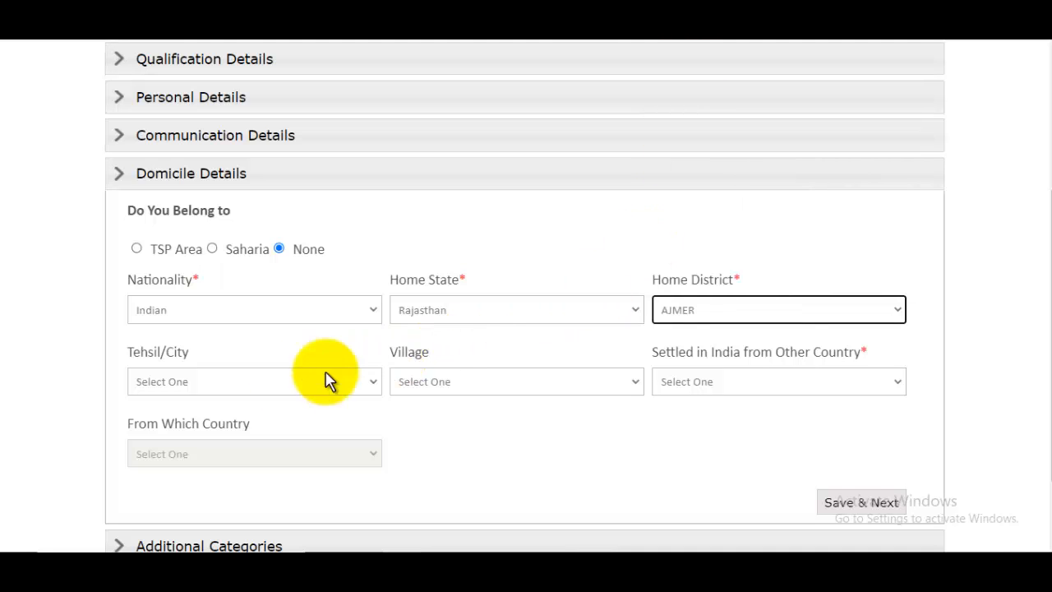
{"action": "left_click", "coordinate": [220, 391]}
{"action": "left_click", "coordinate": [174, 150]}
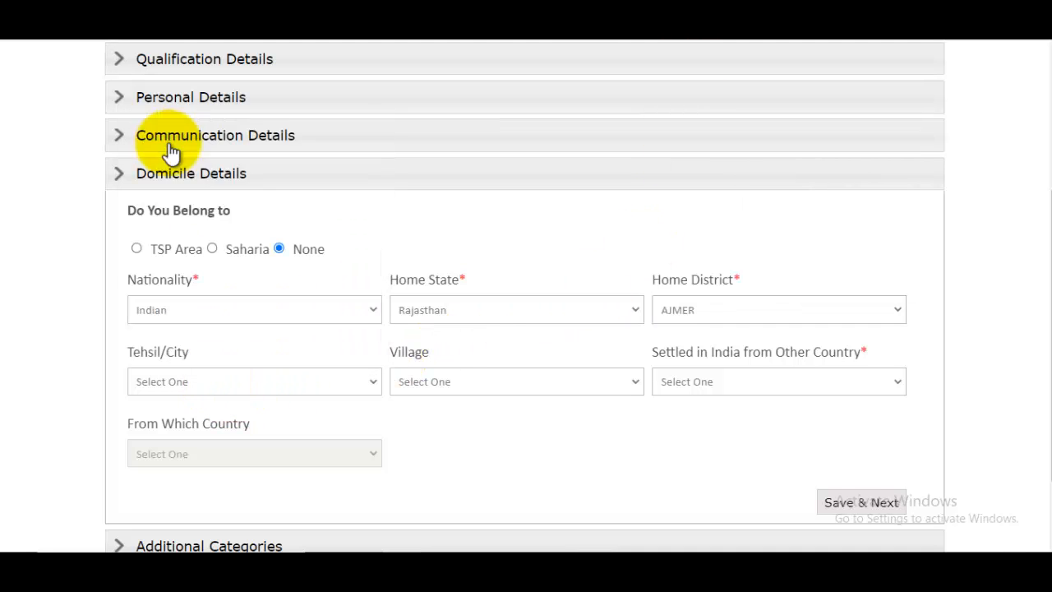
- Choose village Aakhri, answer No to settled from another country, and save the domicile details
{"action": "left_click", "coordinate": [440, 384]}
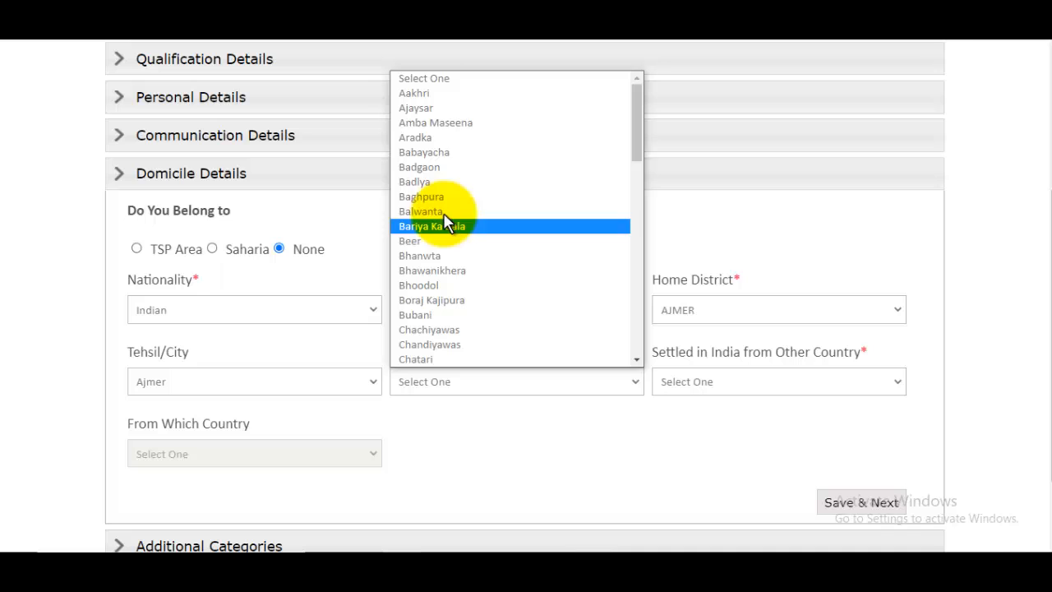
{"action": "left_click", "coordinate": [446, 97]}
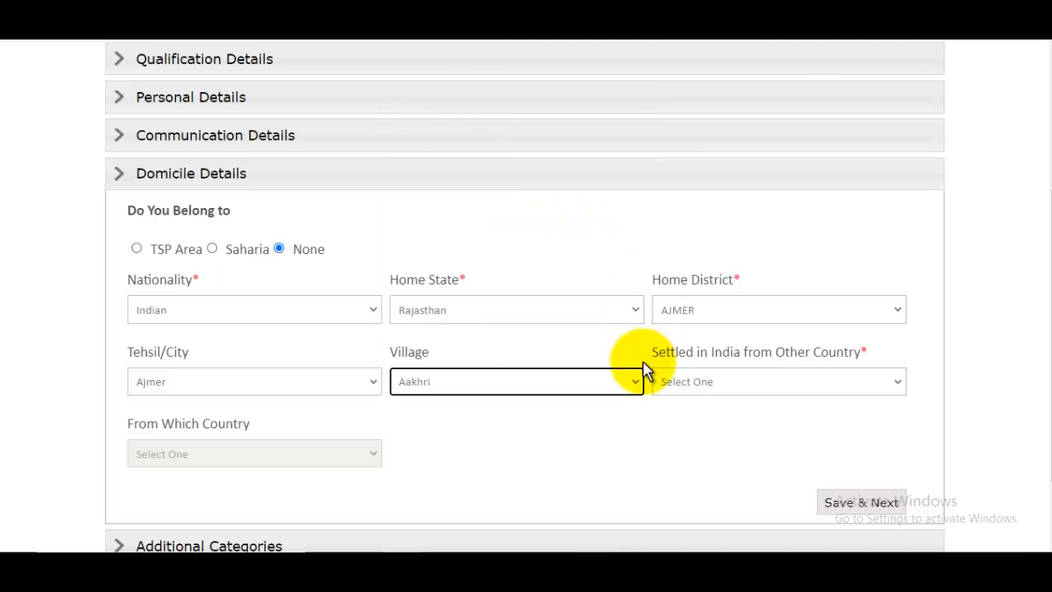
{"action": "left_click", "coordinate": [714, 389]}
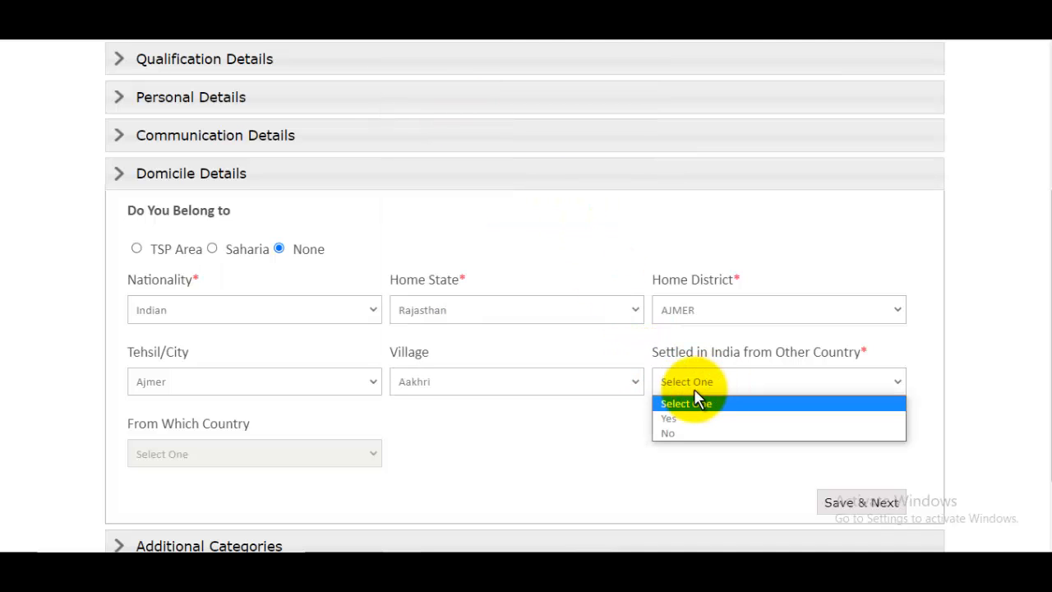
{"action": "left_click", "coordinate": [684, 430]}
{"action": "scroll", "coordinate": [610, 406], "scroll_direction": "down", "scroll_amount": 2}
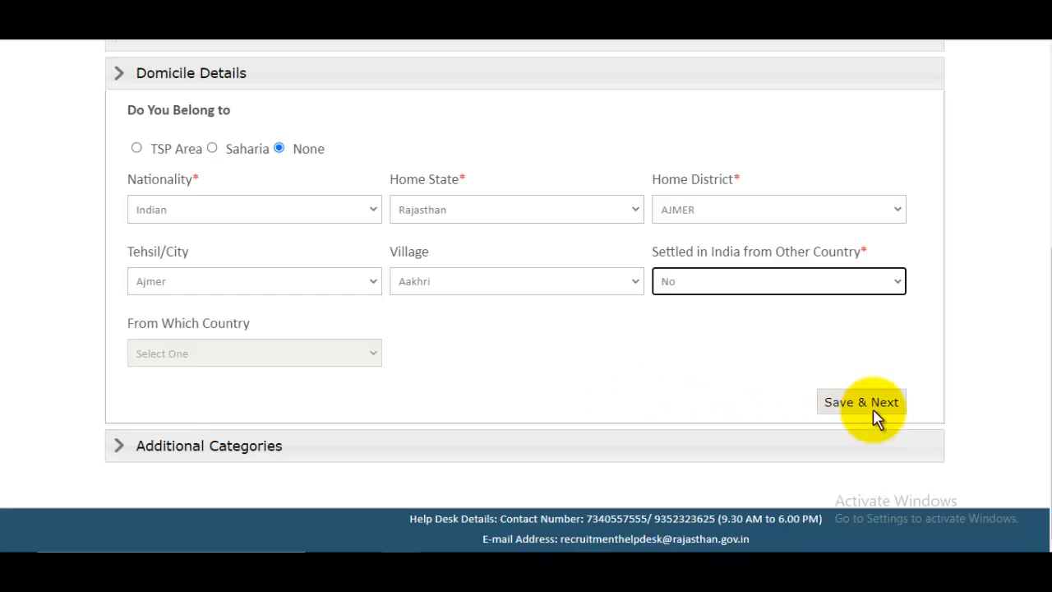
{"action": "left_click", "coordinate": [875, 414]}
{"action": "left_click", "coordinate": [679, 117]}
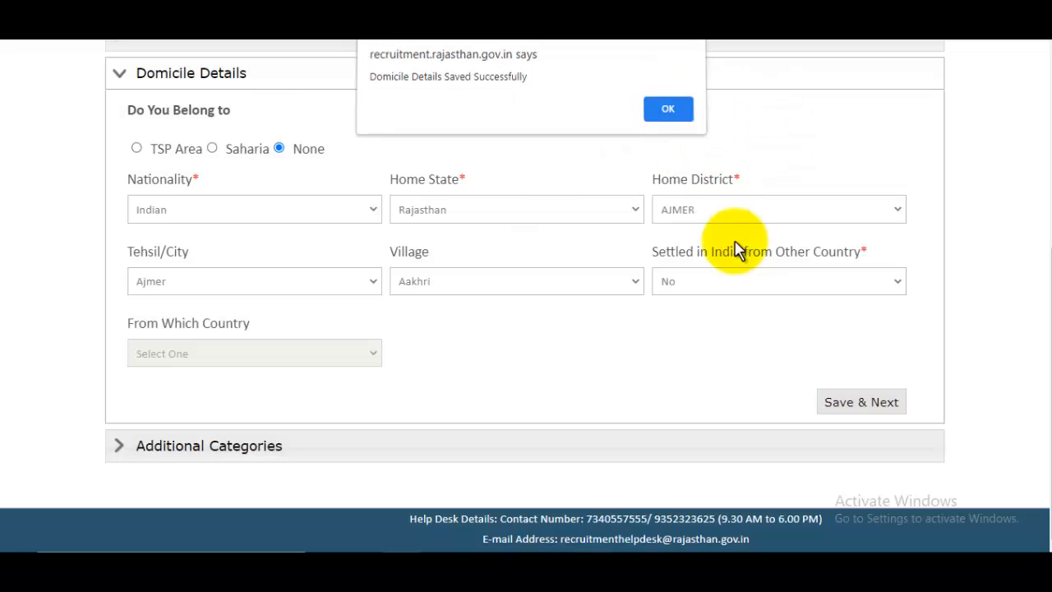
- Expand Additional Categories and answer No to ex-serviceman, outstanding sports person and NCC cadet instructor
{"action": "left_click", "coordinate": [216, 451]}
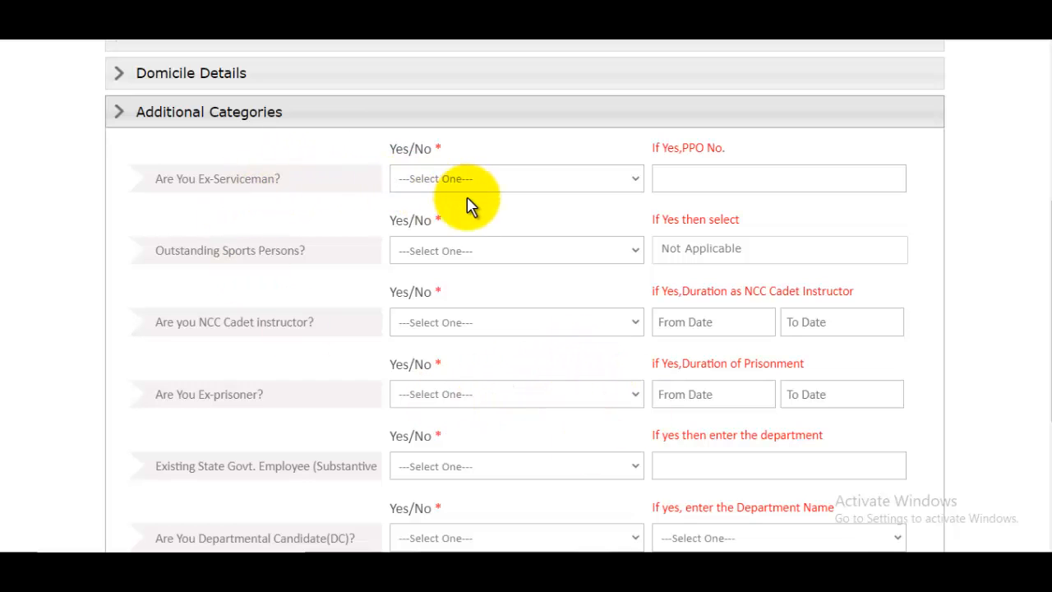
{"action": "left_click", "coordinate": [427, 180]}
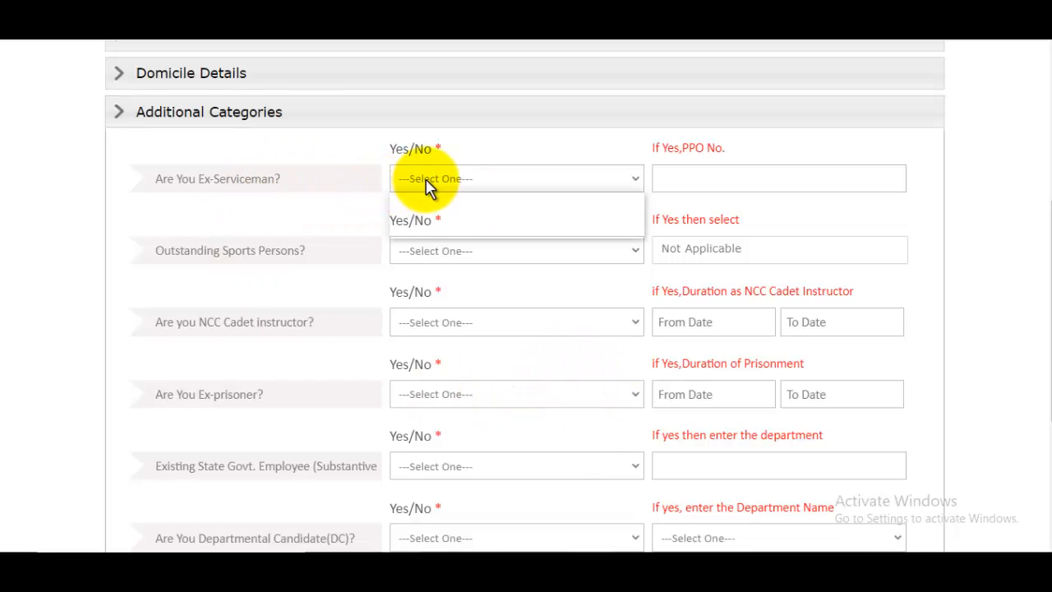
{"action": "left_click", "coordinate": [423, 231]}
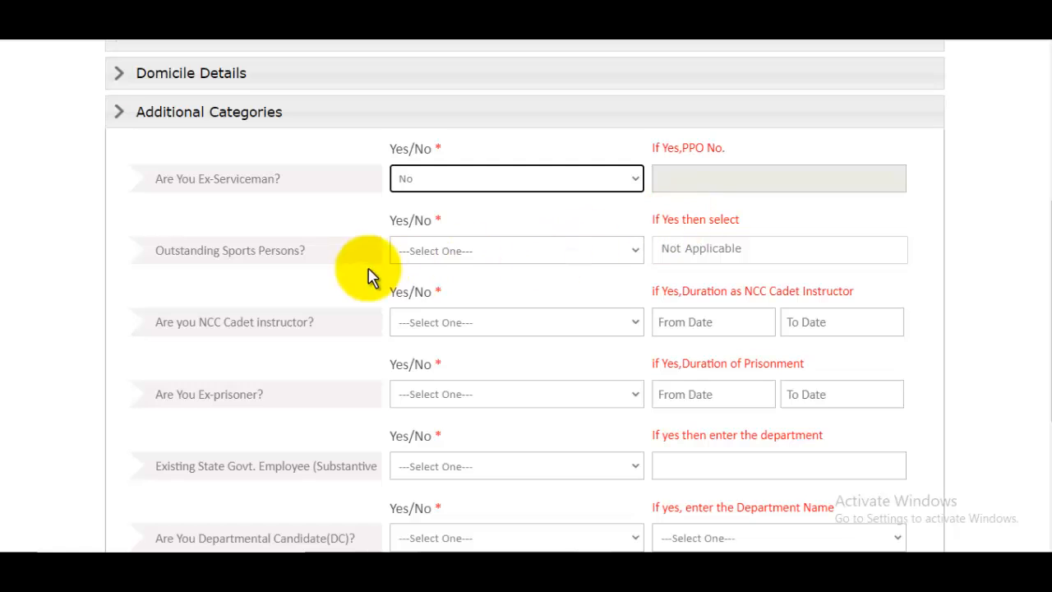
{"action": "left_click", "coordinate": [454, 259]}
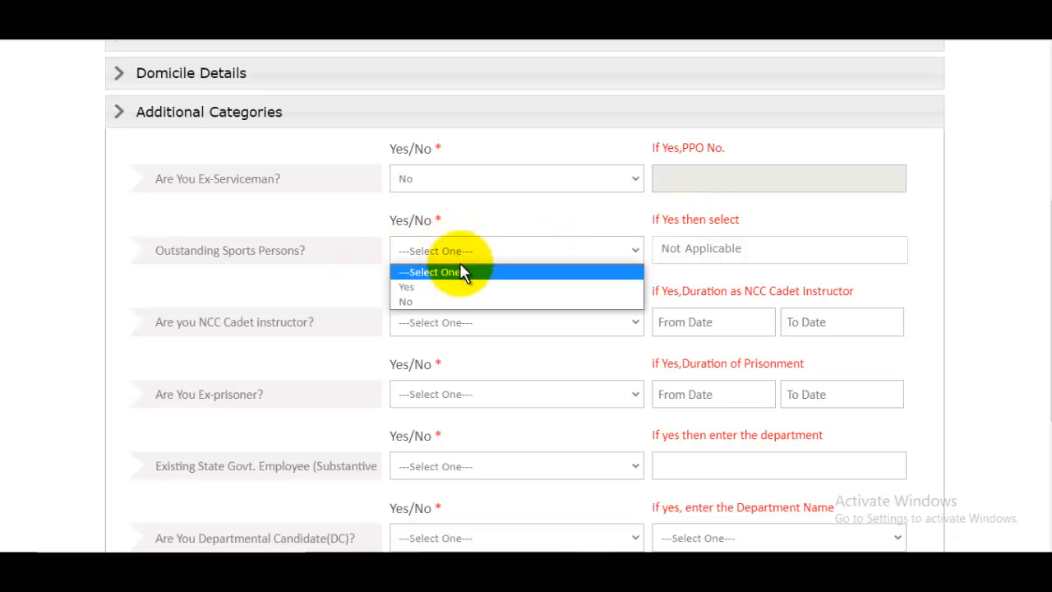
{"action": "left_click", "coordinate": [451, 301]}
{"action": "scroll", "coordinate": [563, 310], "scroll_direction": "down", "scroll_amount": 2}
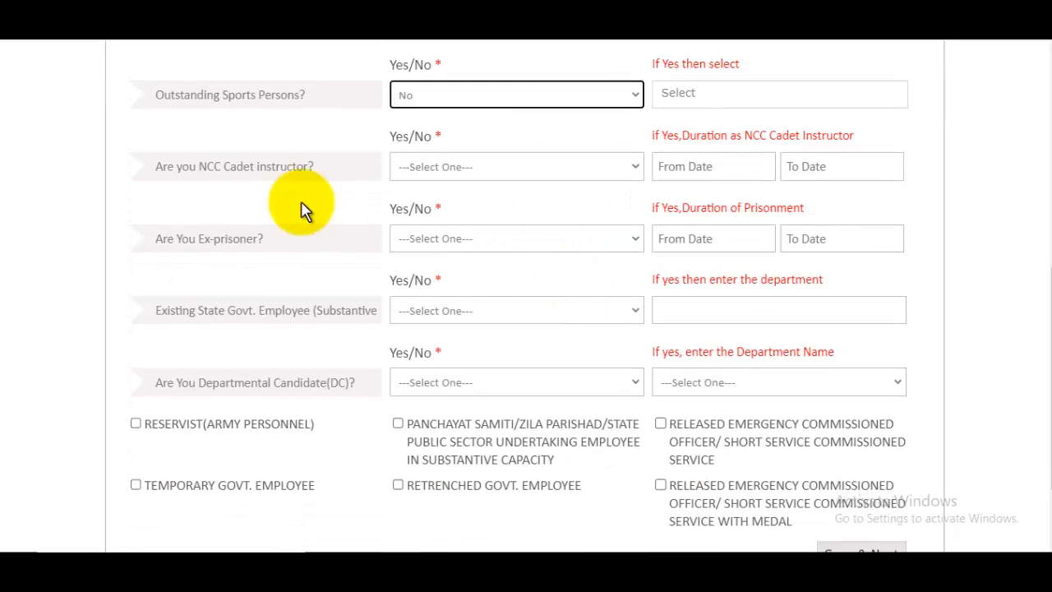
{"action": "left_click", "coordinate": [450, 170]}
{"action": "left_click", "coordinate": [420, 220]}
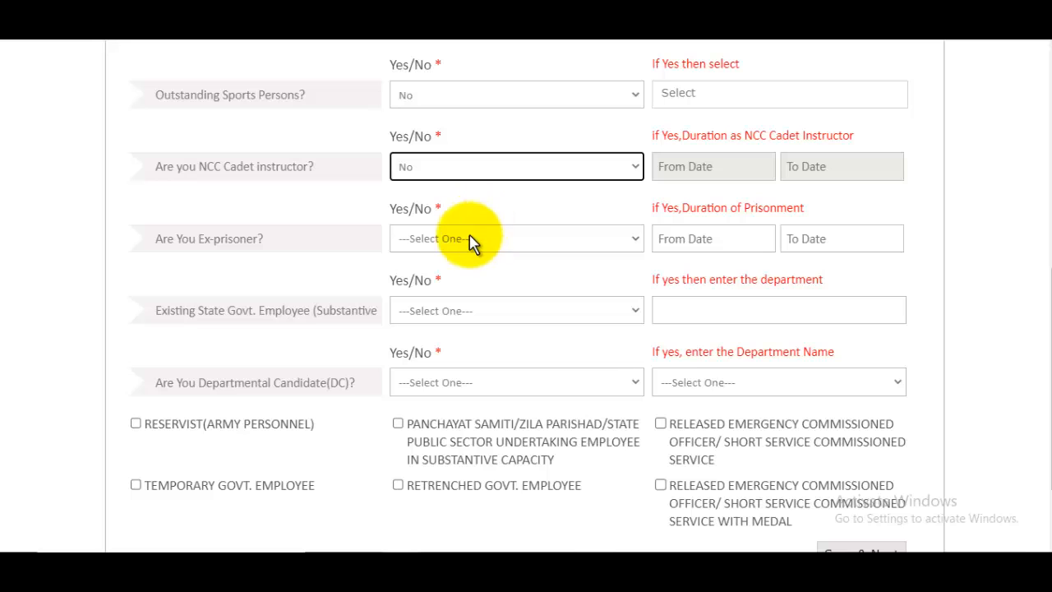
- Answer No to ex-prisoner, state government employee and departmental candidate, then save the categories
{"action": "left_click", "coordinate": [448, 240]}
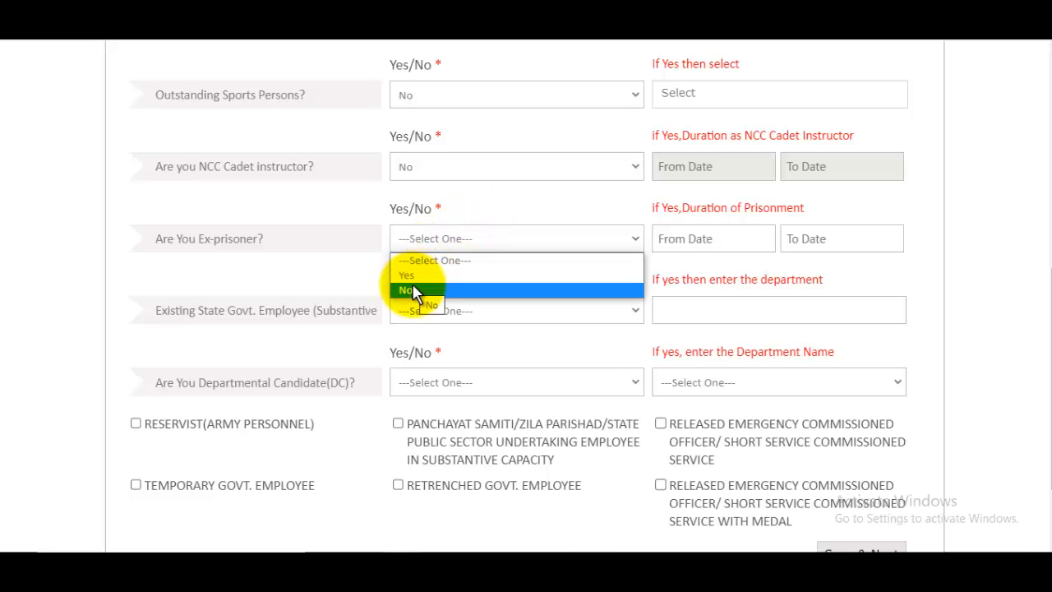
{"action": "left_click", "coordinate": [411, 290]}
{"action": "scroll", "coordinate": [661, 304], "scroll_direction": "down", "scroll_amount": 1}
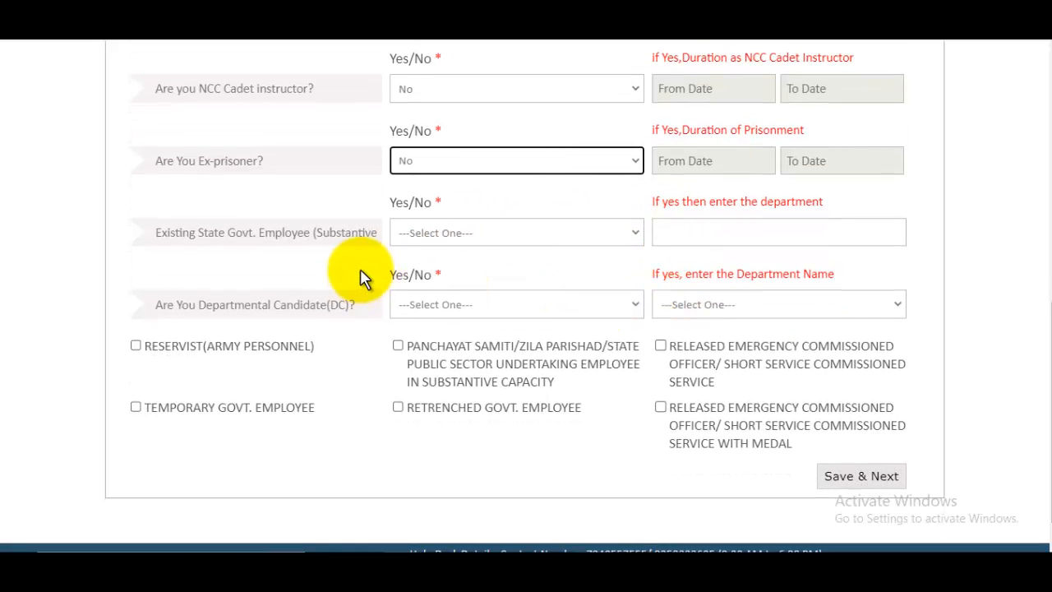
{"action": "left_click", "coordinate": [460, 234]}
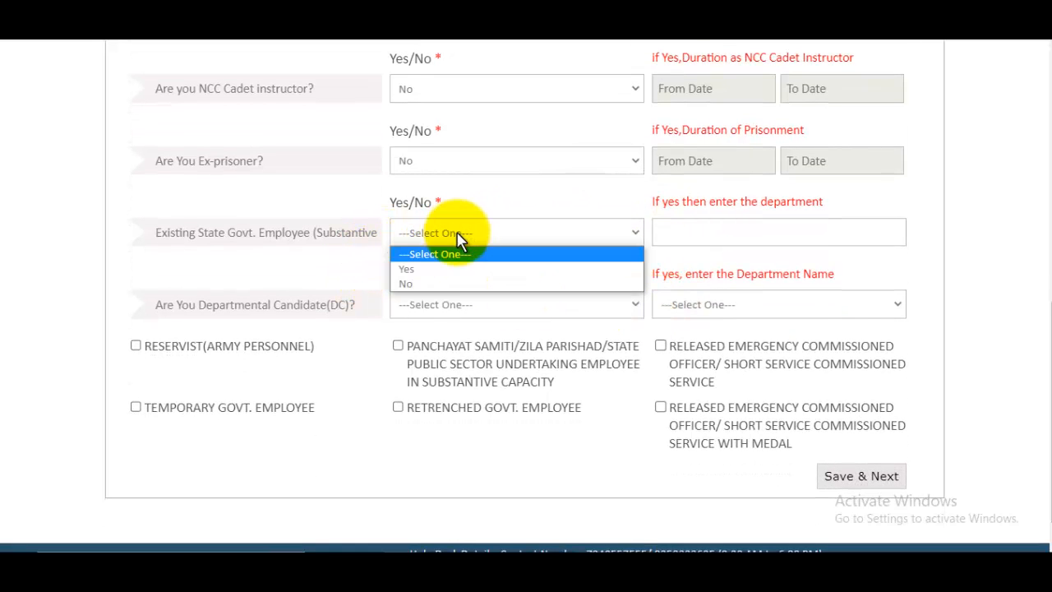
{"action": "left_click", "coordinate": [428, 284]}
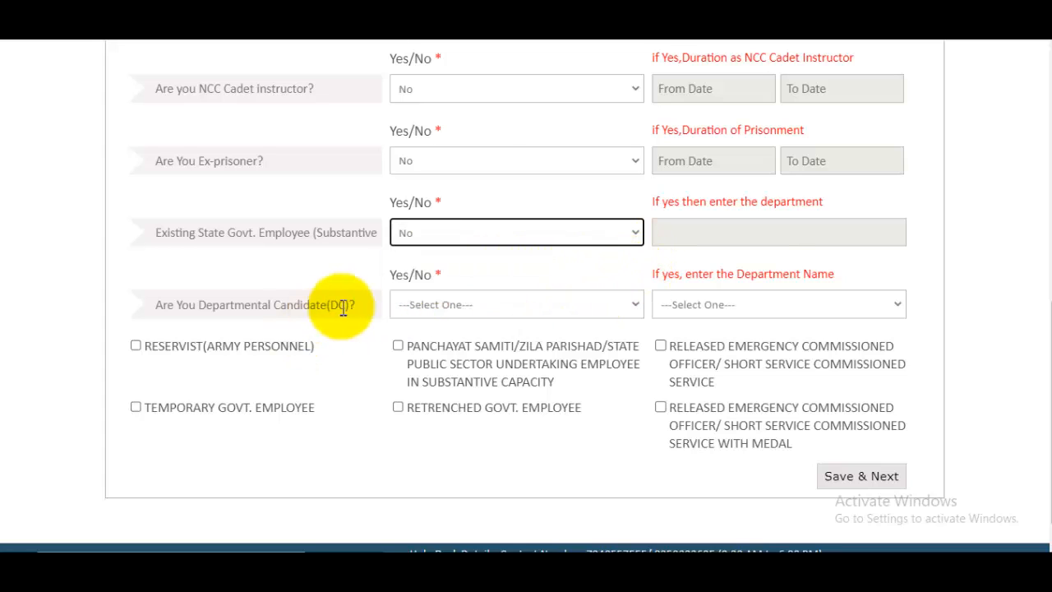
{"action": "left_click", "coordinate": [440, 305]}
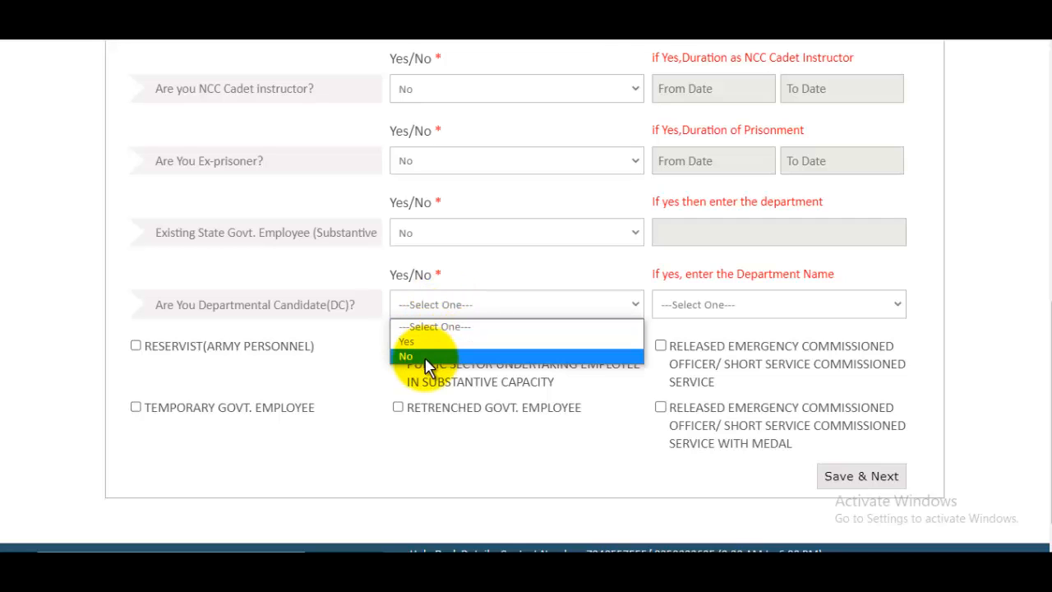
{"action": "left_click", "coordinate": [415, 355]}
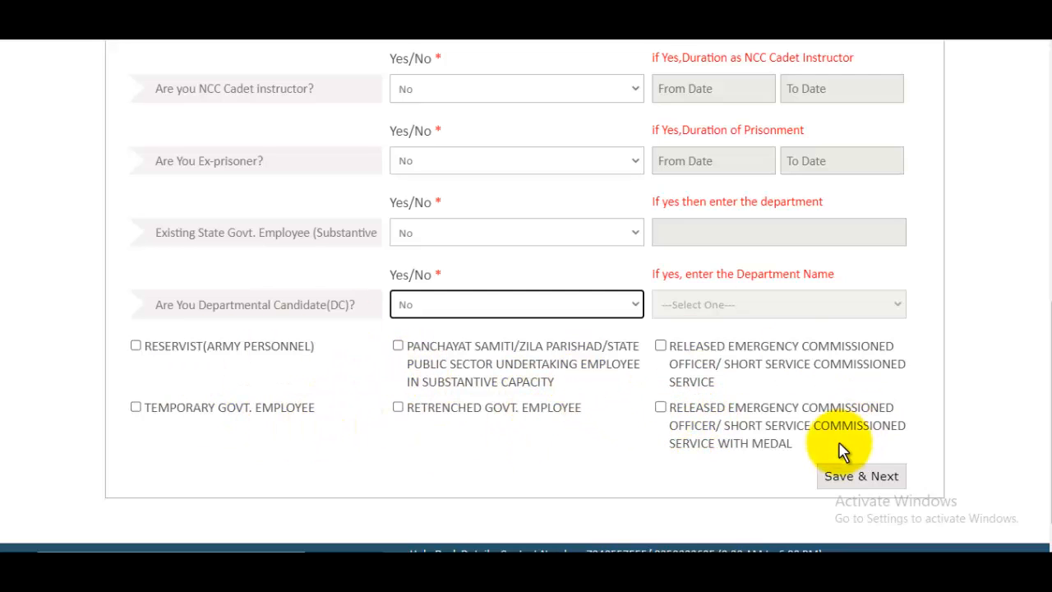
{"action": "left_click", "coordinate": [833, 477]}
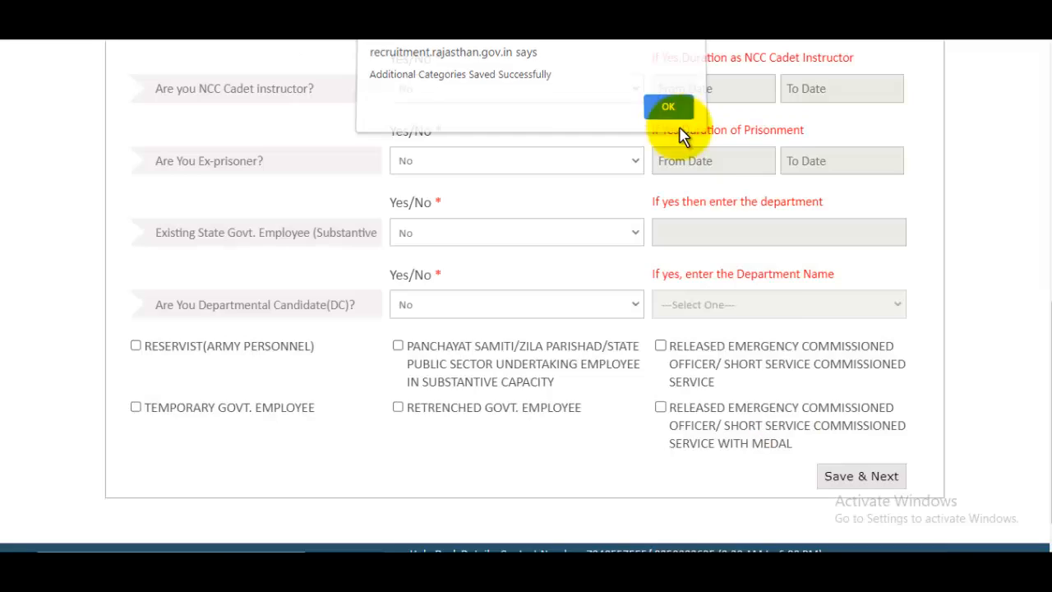
{"action": "left_click", "coordinate": [677, 123]}
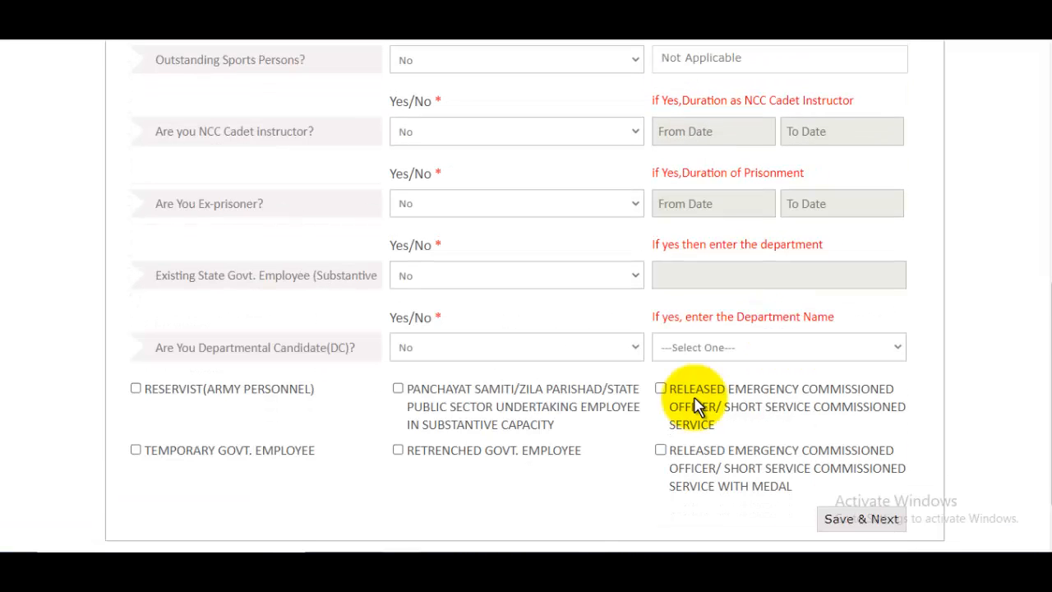
- Choose Update SSO Profile from the Hi, user account menu at the top of the page
{"action": "scroll", "coordinate": [696, 405], "scroll_direction": "up", "scroll_amount": 7}
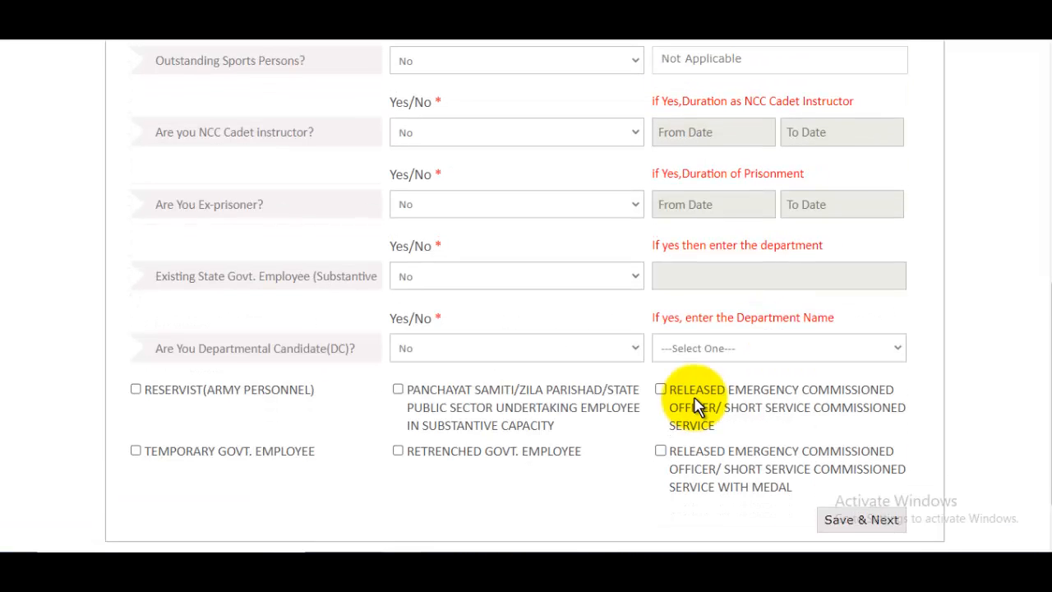
{"action": "scroll", "coordinate": [842, 187], "scroll_direction": "down", "scroll_amount": 2}
{"action": "scroll", "coordinate": [843, 187], "scroll_direction": "up", "scroll_amount": 3}
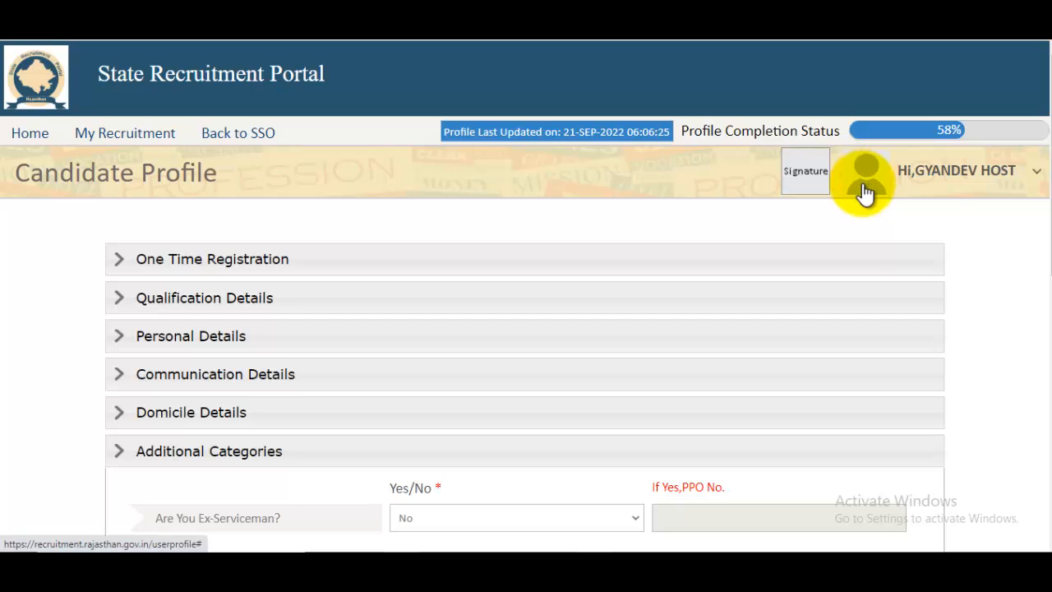
{"action": "left_click", "coordinate": [1037, 176]}
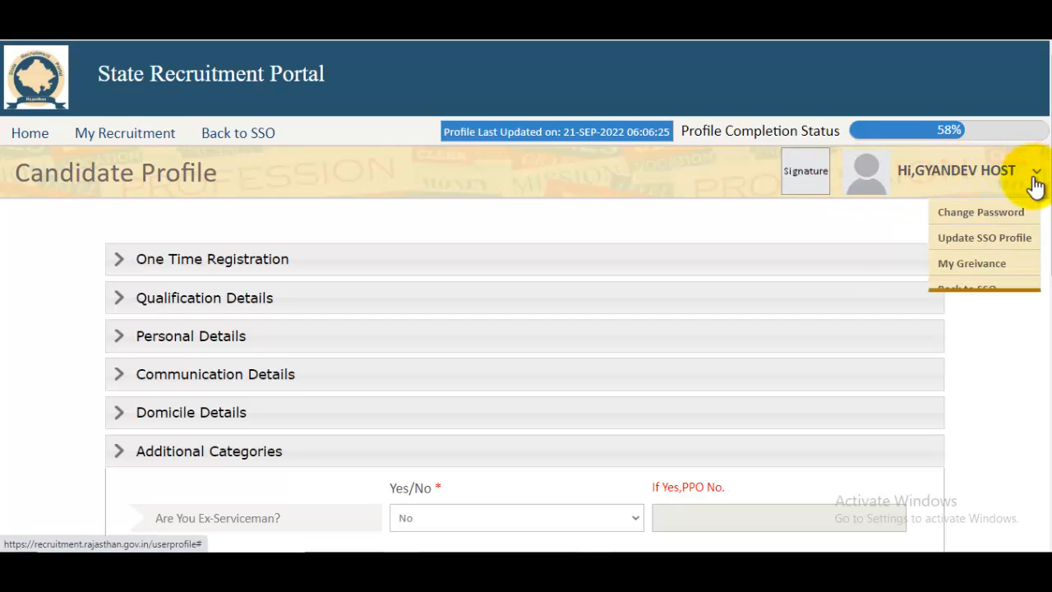
{"action": "left_click", "coordinate": [986, 240]}
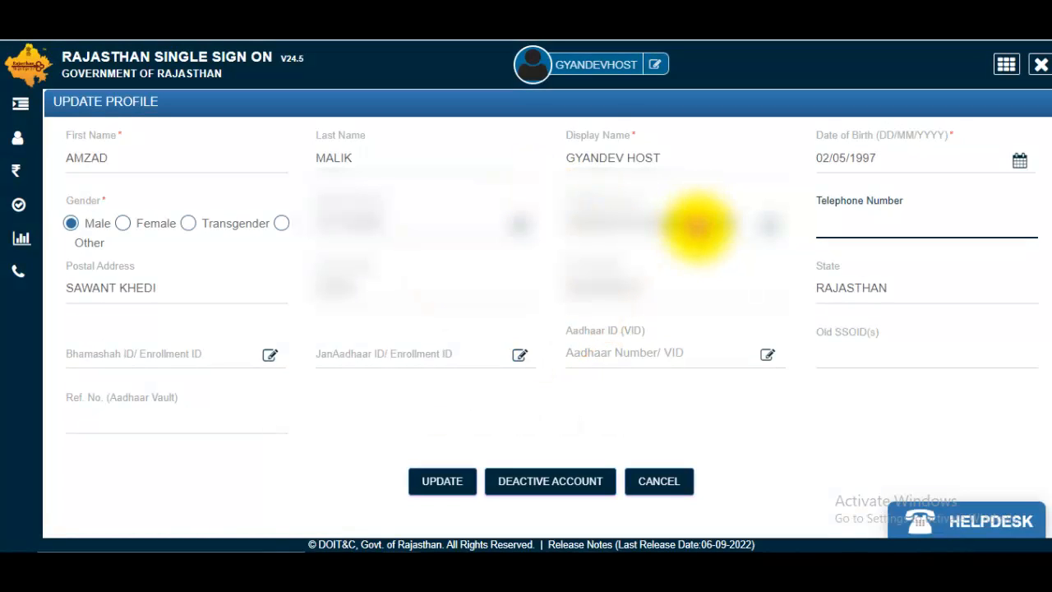
- Upload the 50Kbplusphoto image in the Change Photo popup and apply it as the profile photo
{"action": "left_click", "coordinate": [533, 76]}
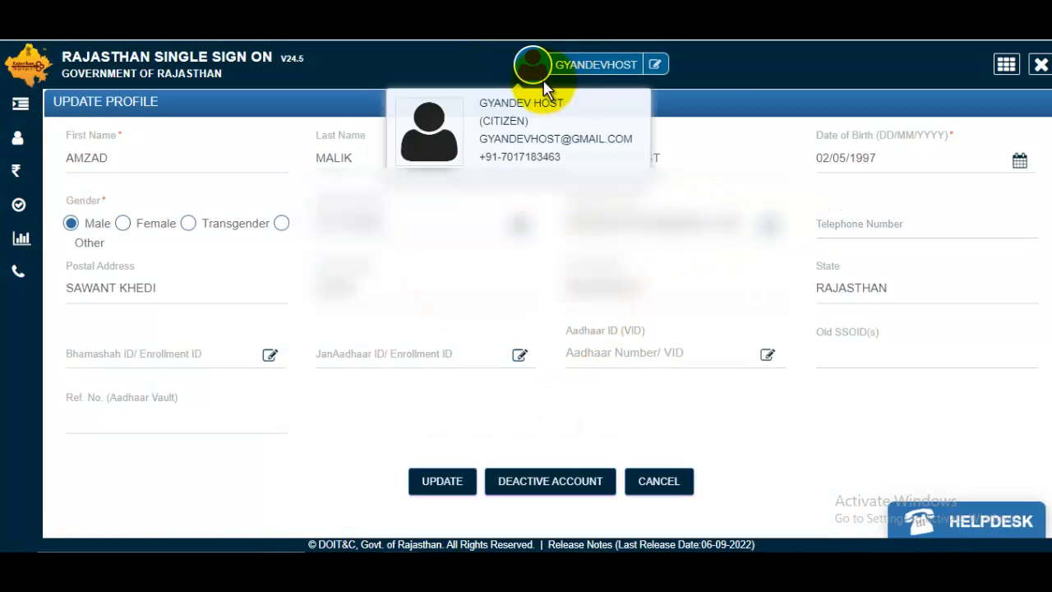
{"action": "left_click", "coordinate": [440, 136]}
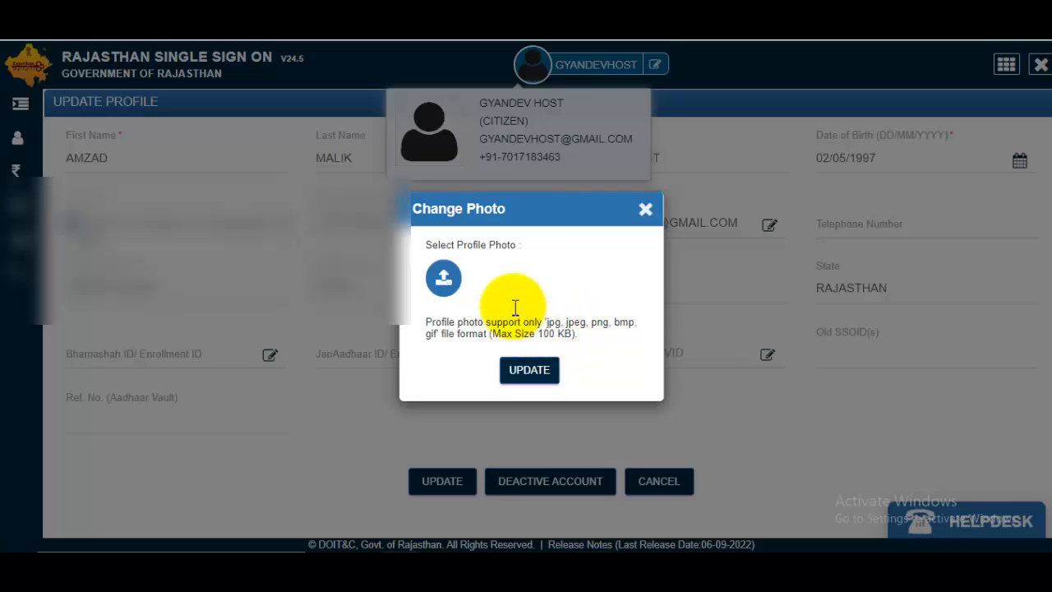
{"action": "left_click", "coordinate": [444, 282]}
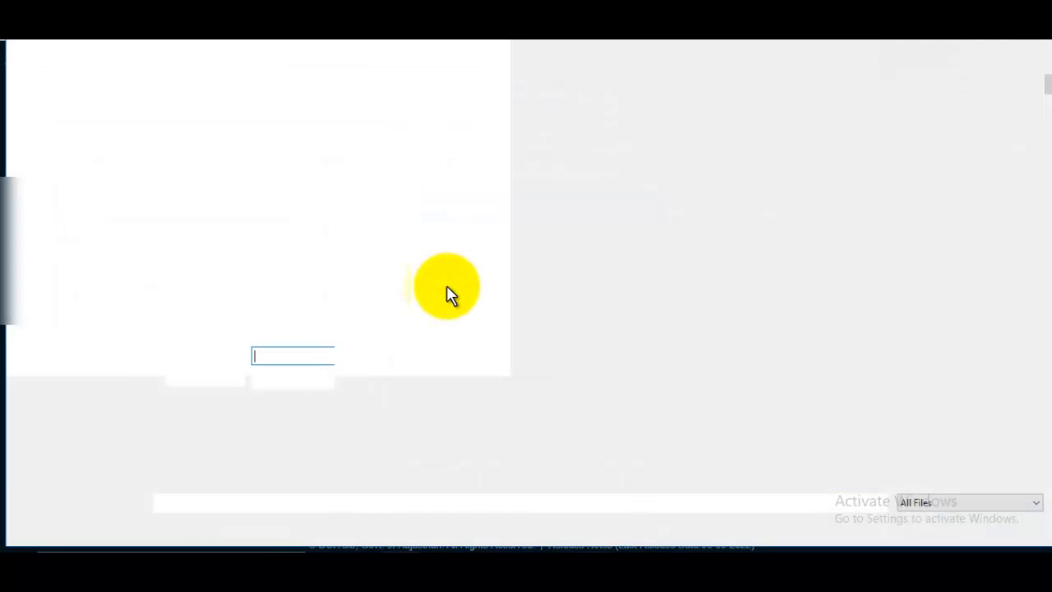
{"action": "left_click", "coordinate": [66, 244]}
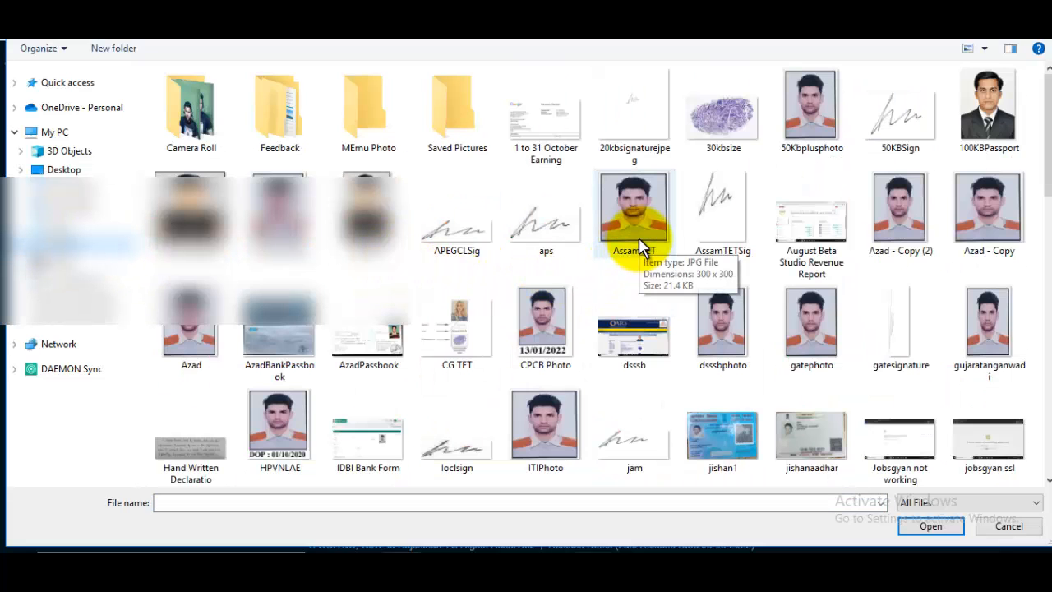
{"action": "left_click", "coordinate": [838, 111]}
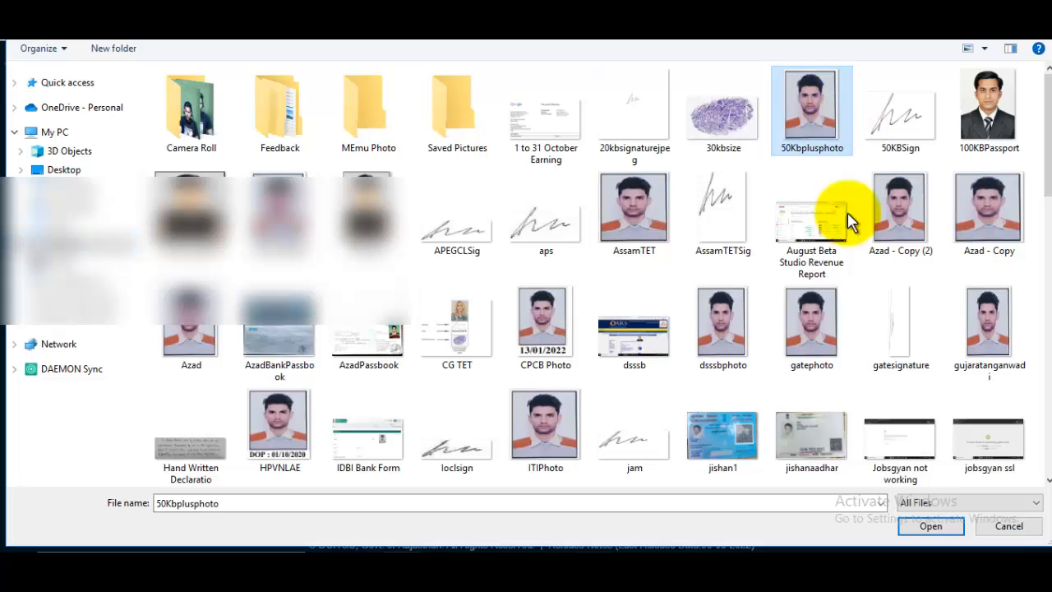
{"action": "left_click", "coordinate": [927, 518]}
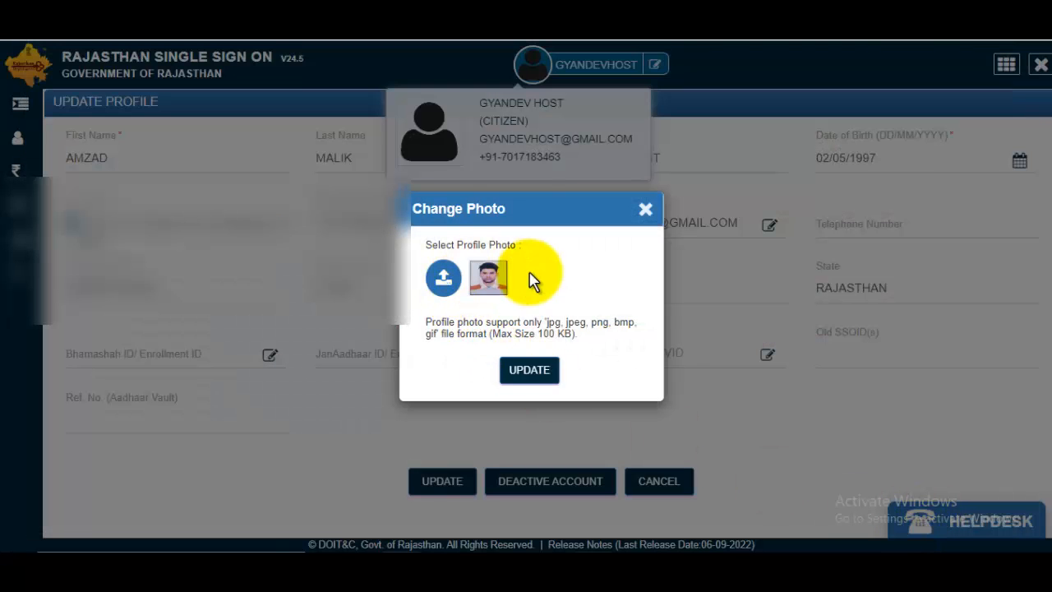
{"action": "left_click", "coordinate": [530, 371]}
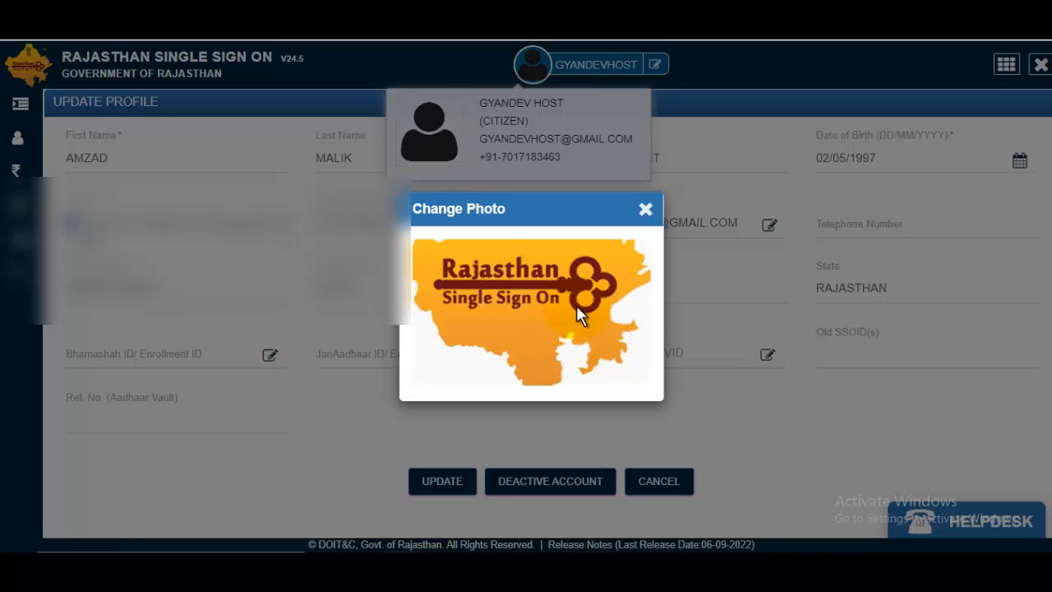
{"action": "left_click", "coordinate": [575, 312]}
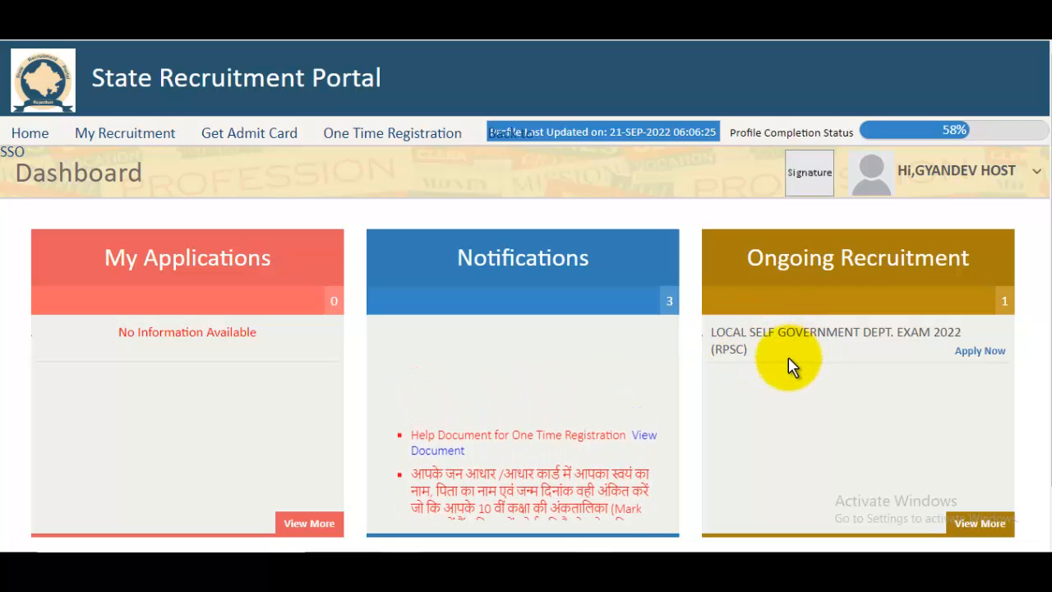
- Open LOCAL SELF GOVERNMENT DEPT. EXAM 2022 (RPSC) under Ongoing Recruitment on the Dashboard
{"action": "left_click", "coordinate": [832, 339]}
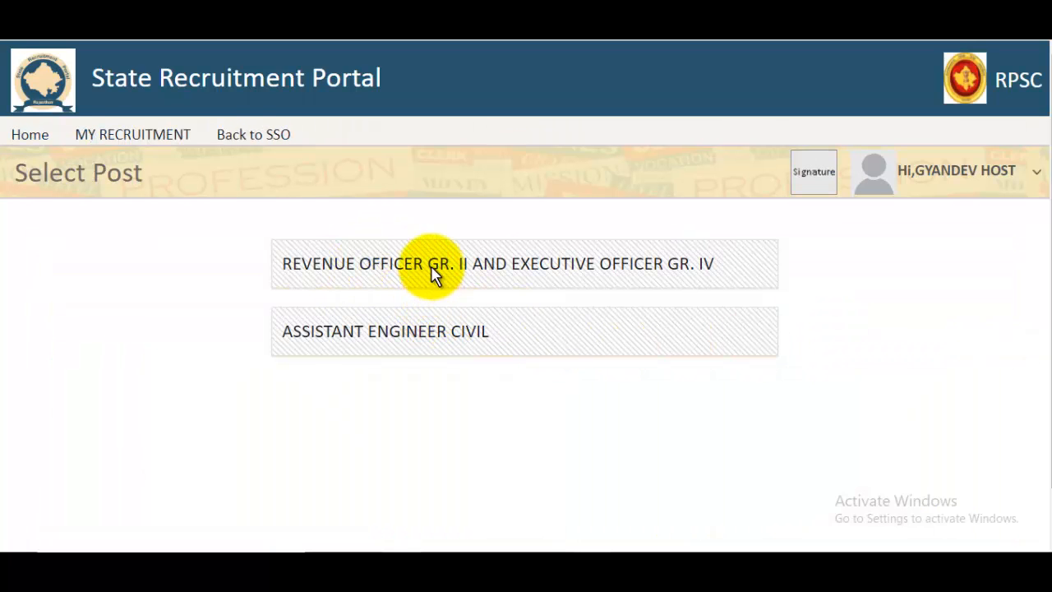
- Open the Revenue Officer Gr. II application form, try Next, and dismiss the EWS category warning
{"action": "left_click", "coordinate": [518, 292]}
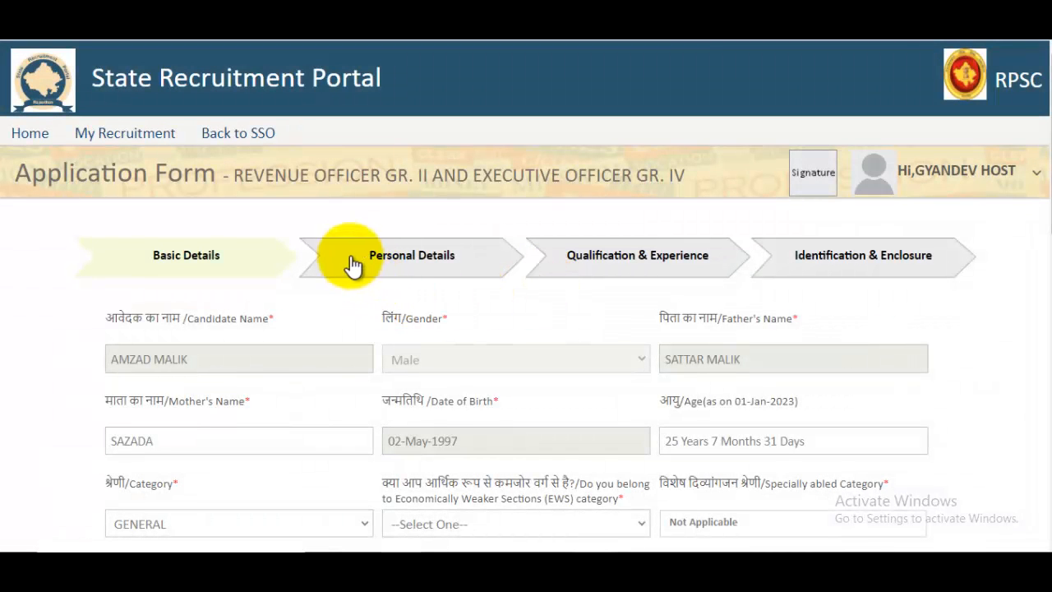
{"action": "scroll", "coordinate": [452, 361], "scroll_direction": "down", "scroll_amount": 1}
{"action": "scroll", "coordinate": [599, 313], "scroll_direction": "down", "scroll_amount": 3}
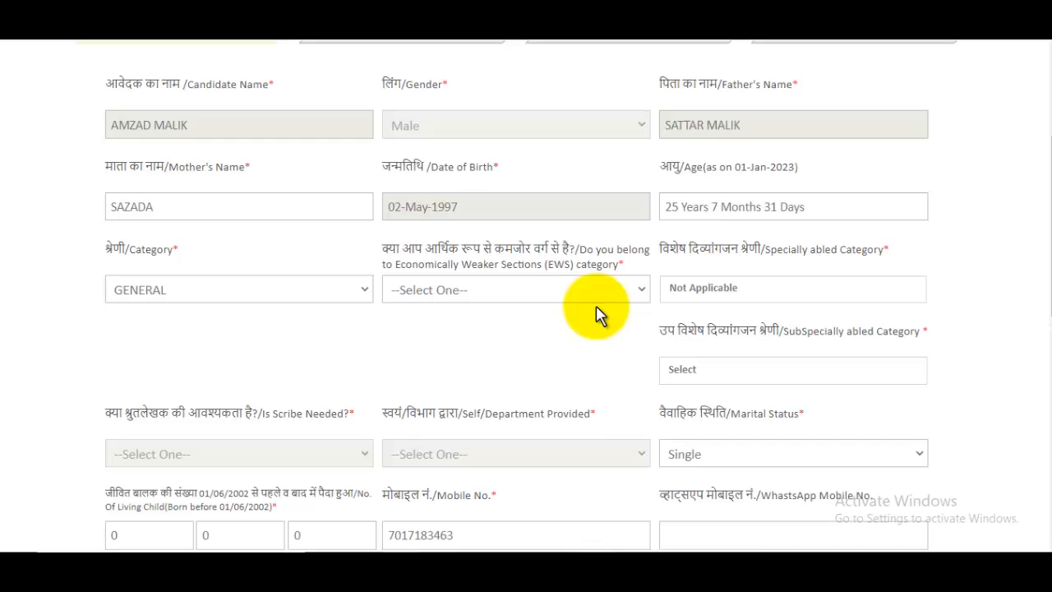
{"action": "scroll", "coordinate": [540, 282], "scroll_direction": "down", "scroll_amount": 2}
{"action": "scroll", "coordinate": [696, 298], "scroll_direction": "down", "scroll_amount": 5}
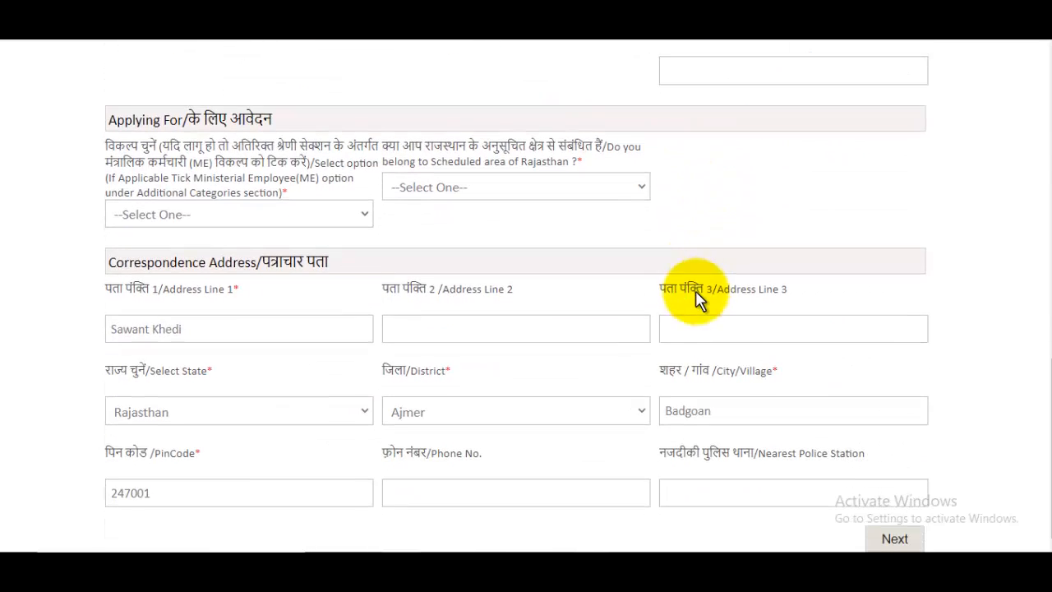
{"action": "left_click", "coordinate": [893, 539]}
{"action": "left_click", "coordinate": [675, 131]}
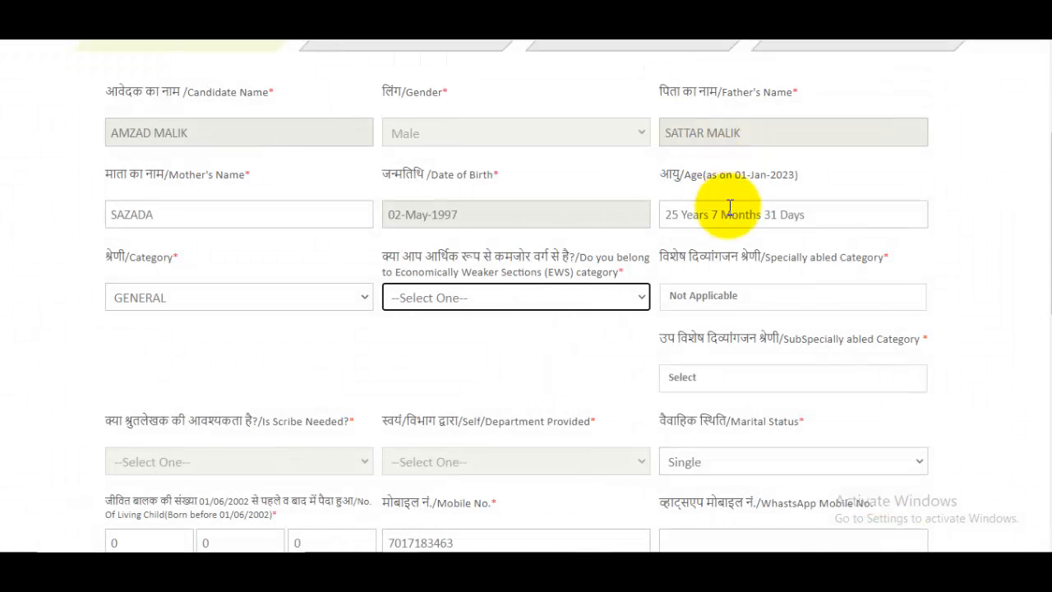
{"action": "scroll", "coordinate": [765, 313], "scroll_direction": "down", "scroll_amount": 5}
{"action": "scroll", "coordinate": [784, 345], "scroll_direction": "up", "scroll_amount": 5}
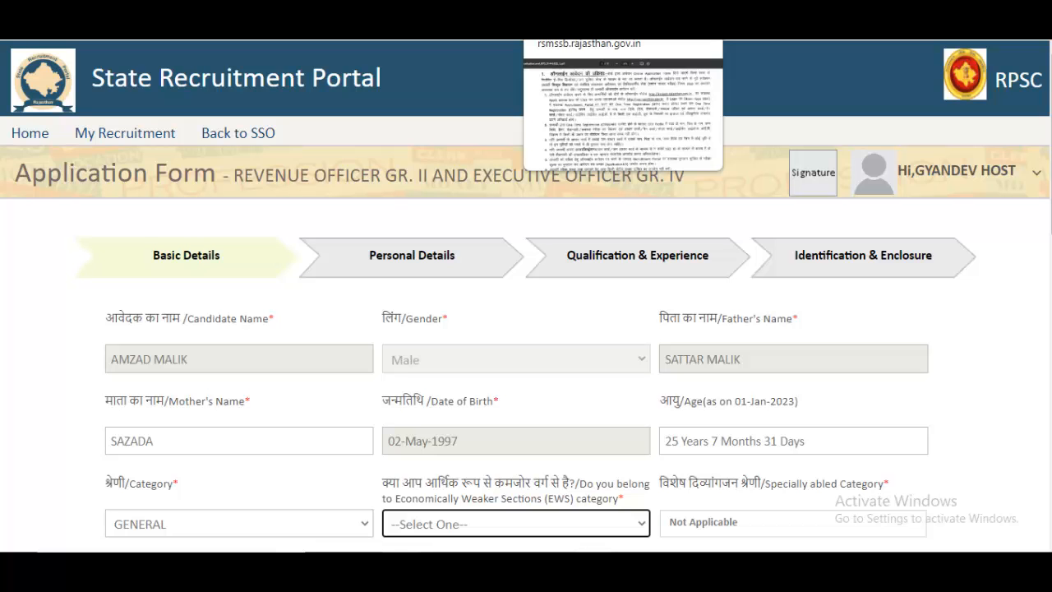
- Switch to the CET notice PDF and scroll back to page 2's online application procedure
{"action": "left_click", "coordinate": [577, 49]}
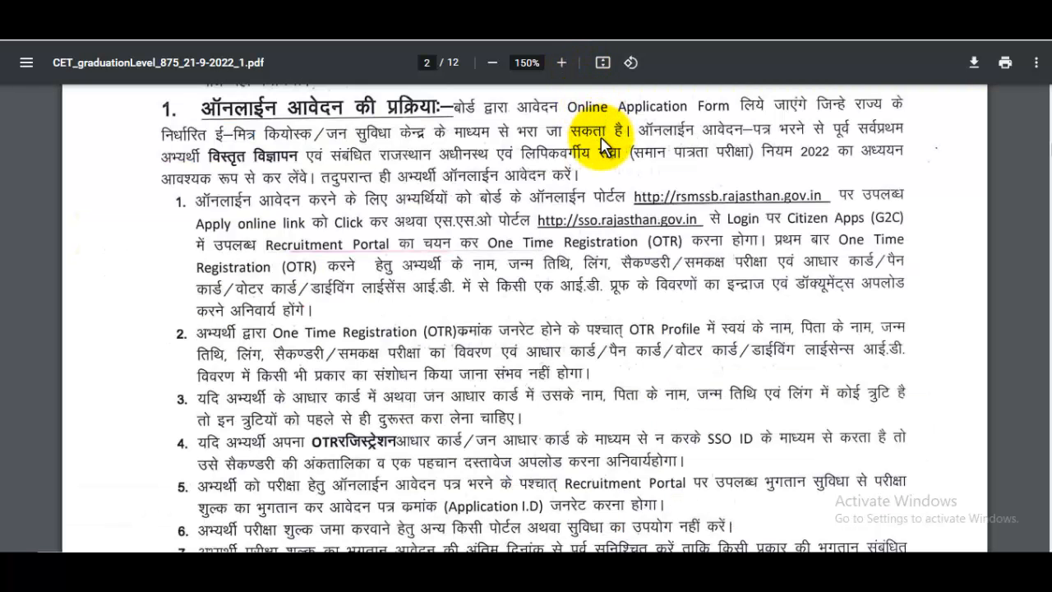
{"action": "scroll", "coordinate": [653, 174], "scroll_direction": "up", "scroll_amount": 3}
{"action": "scroll", "coordinate": [651, 181], "scroll_direction": "up", "scroll_amount": 3}
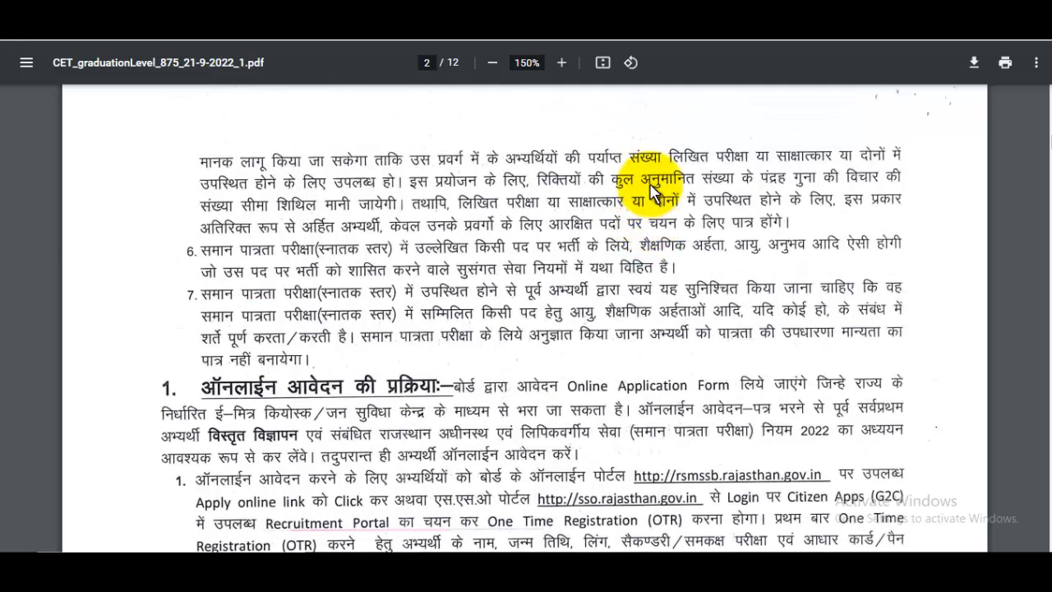